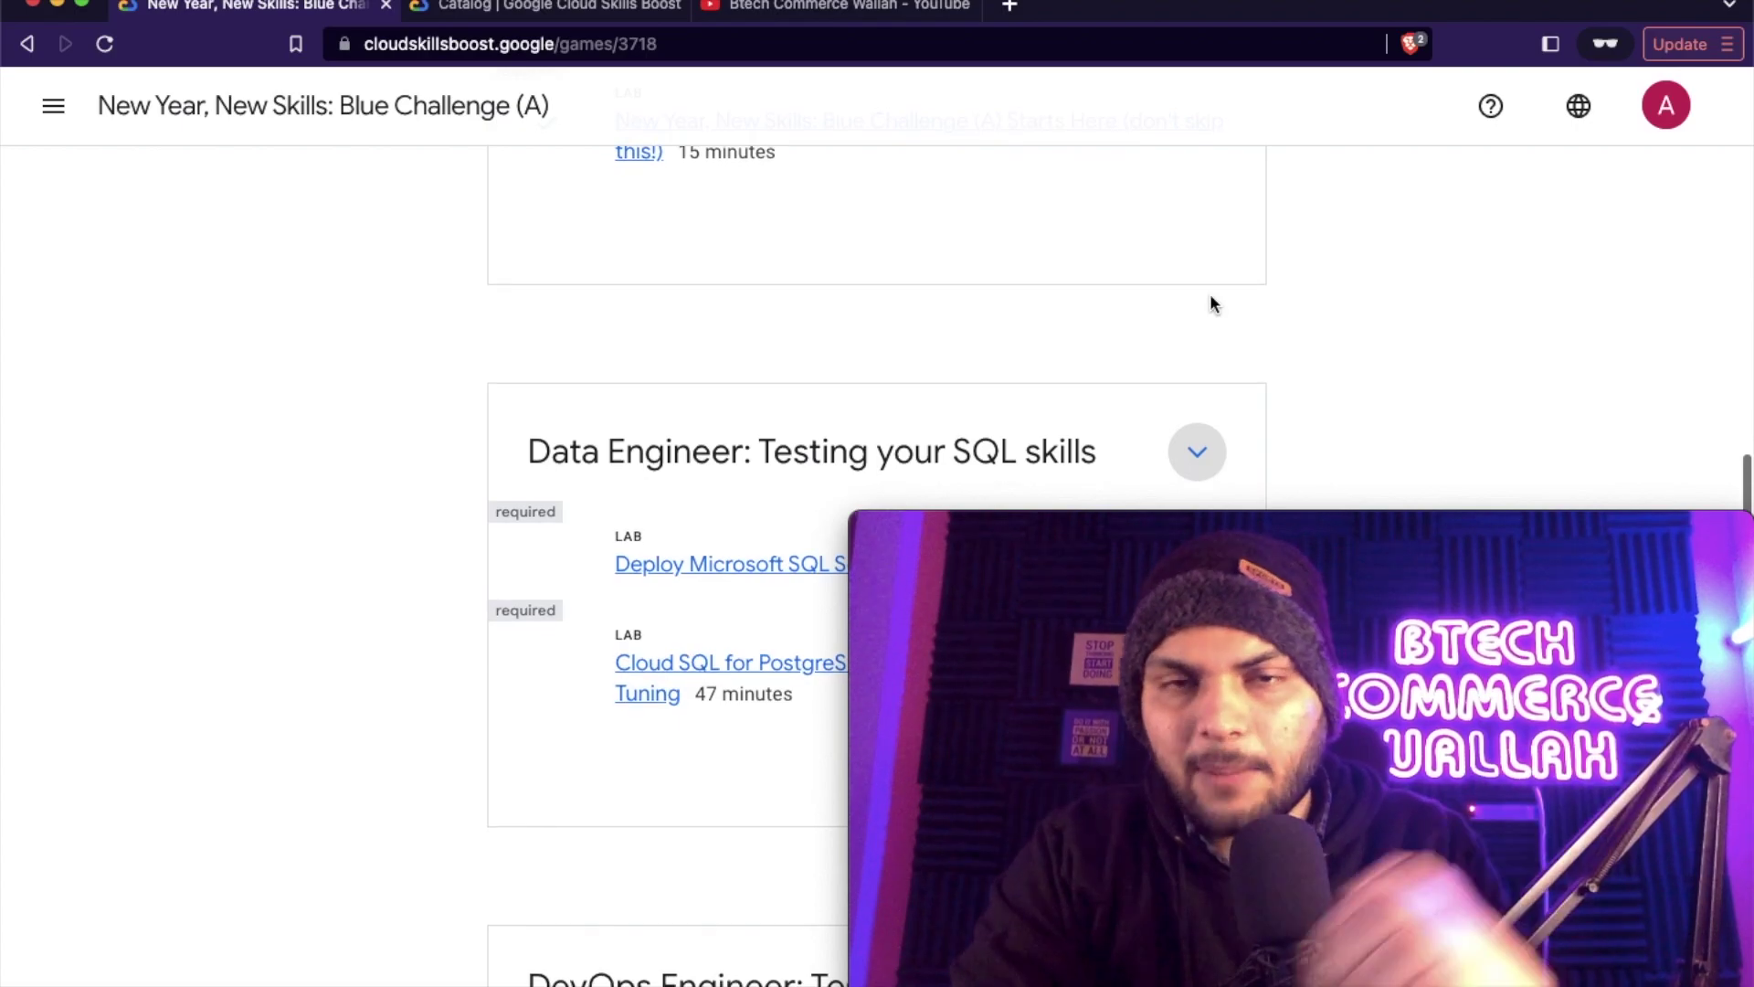
- Look through the Blue Challenge lab list down to the Create Conversational AI Agents with Dialogflow CX challenge lab
click(1204, 310)
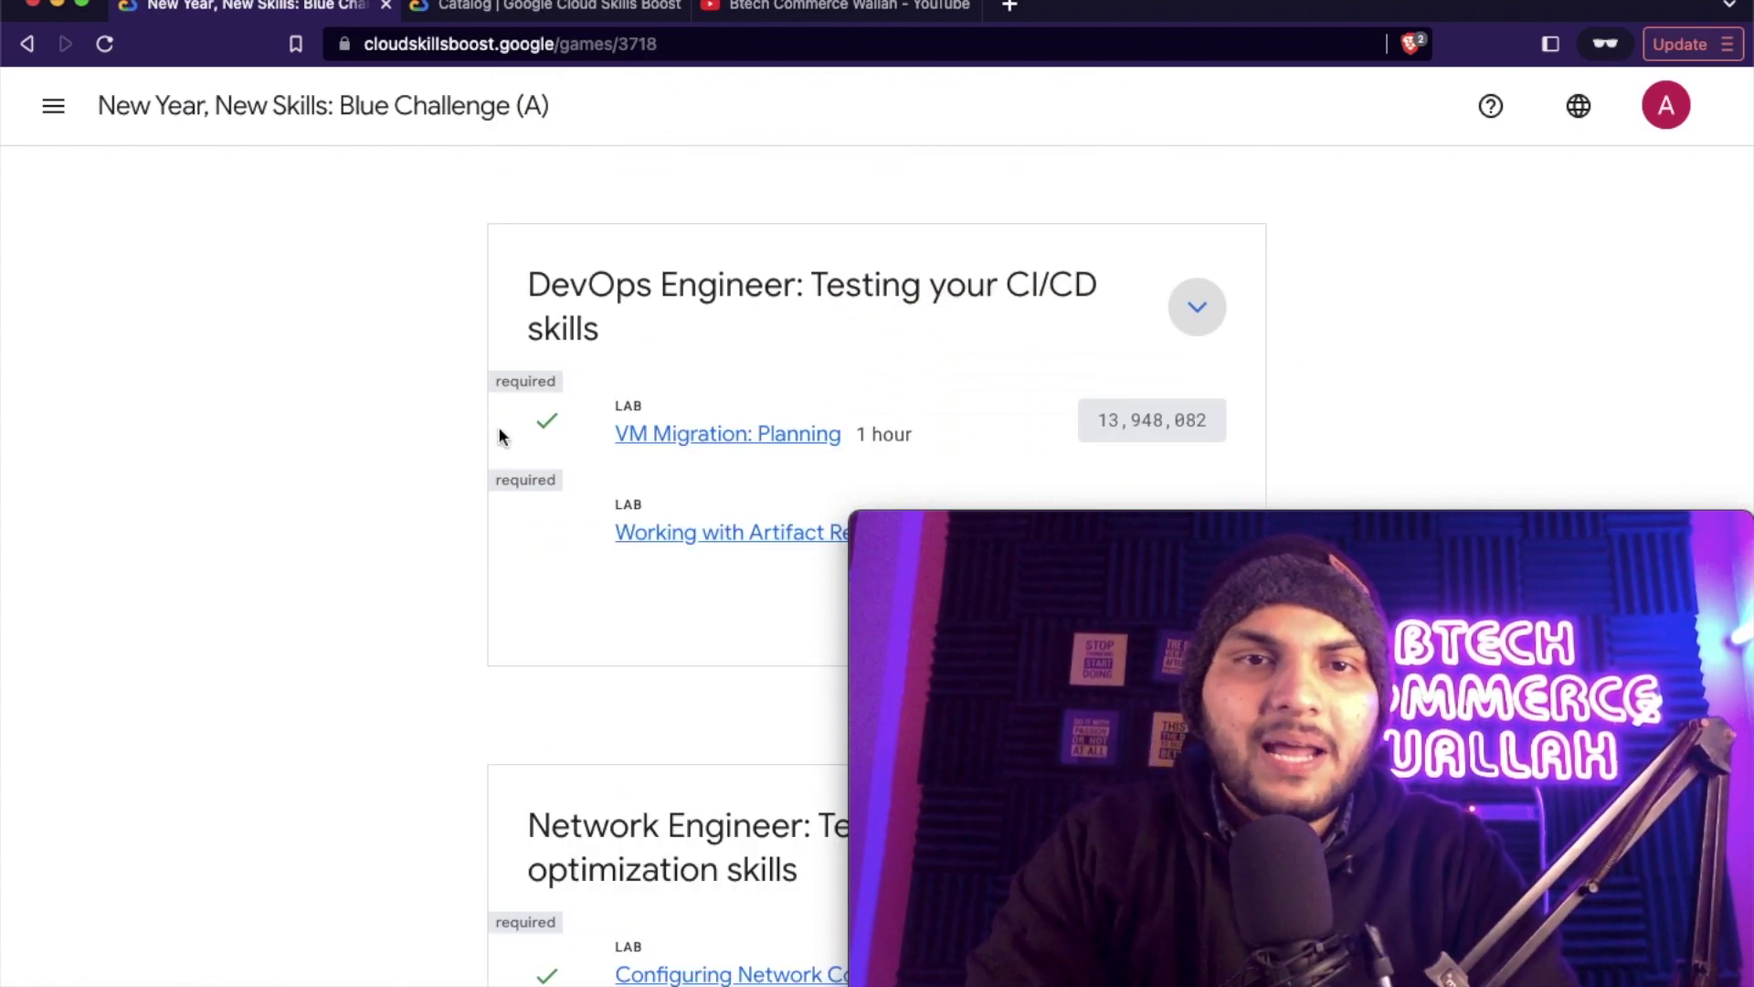
scroll(508, 469, down, 5)
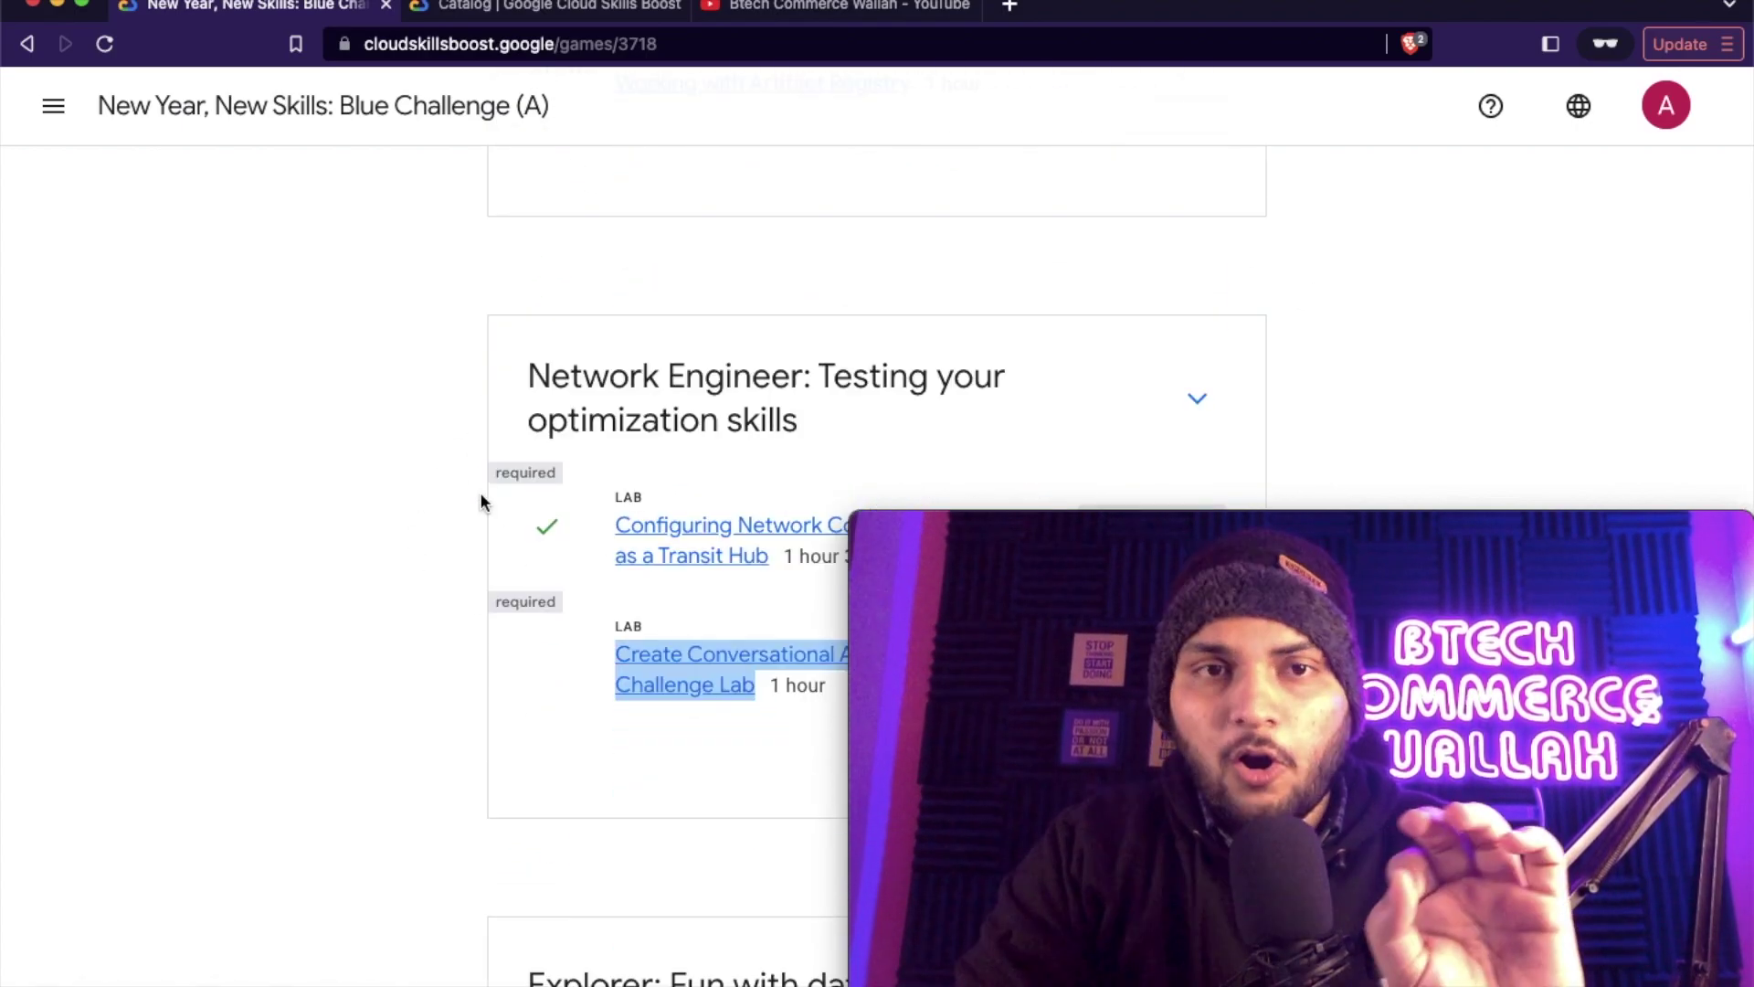
scroll(638, 496, down, 1)
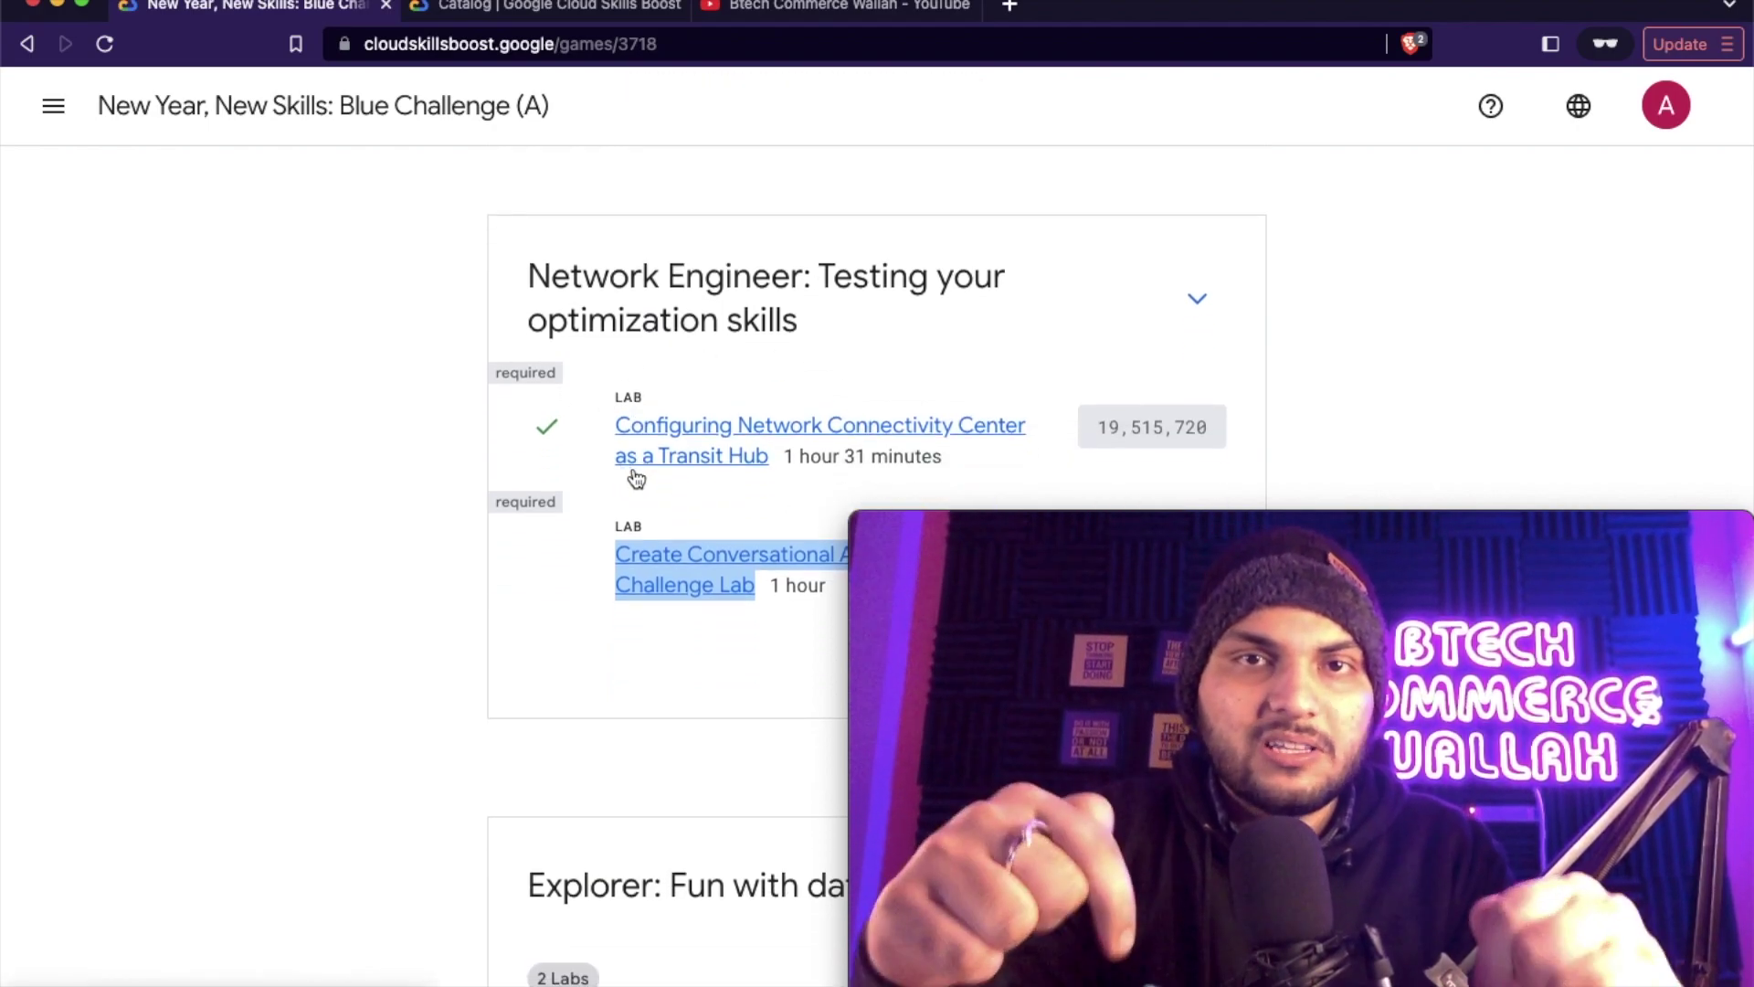
scroll(637, 479, down, 1)
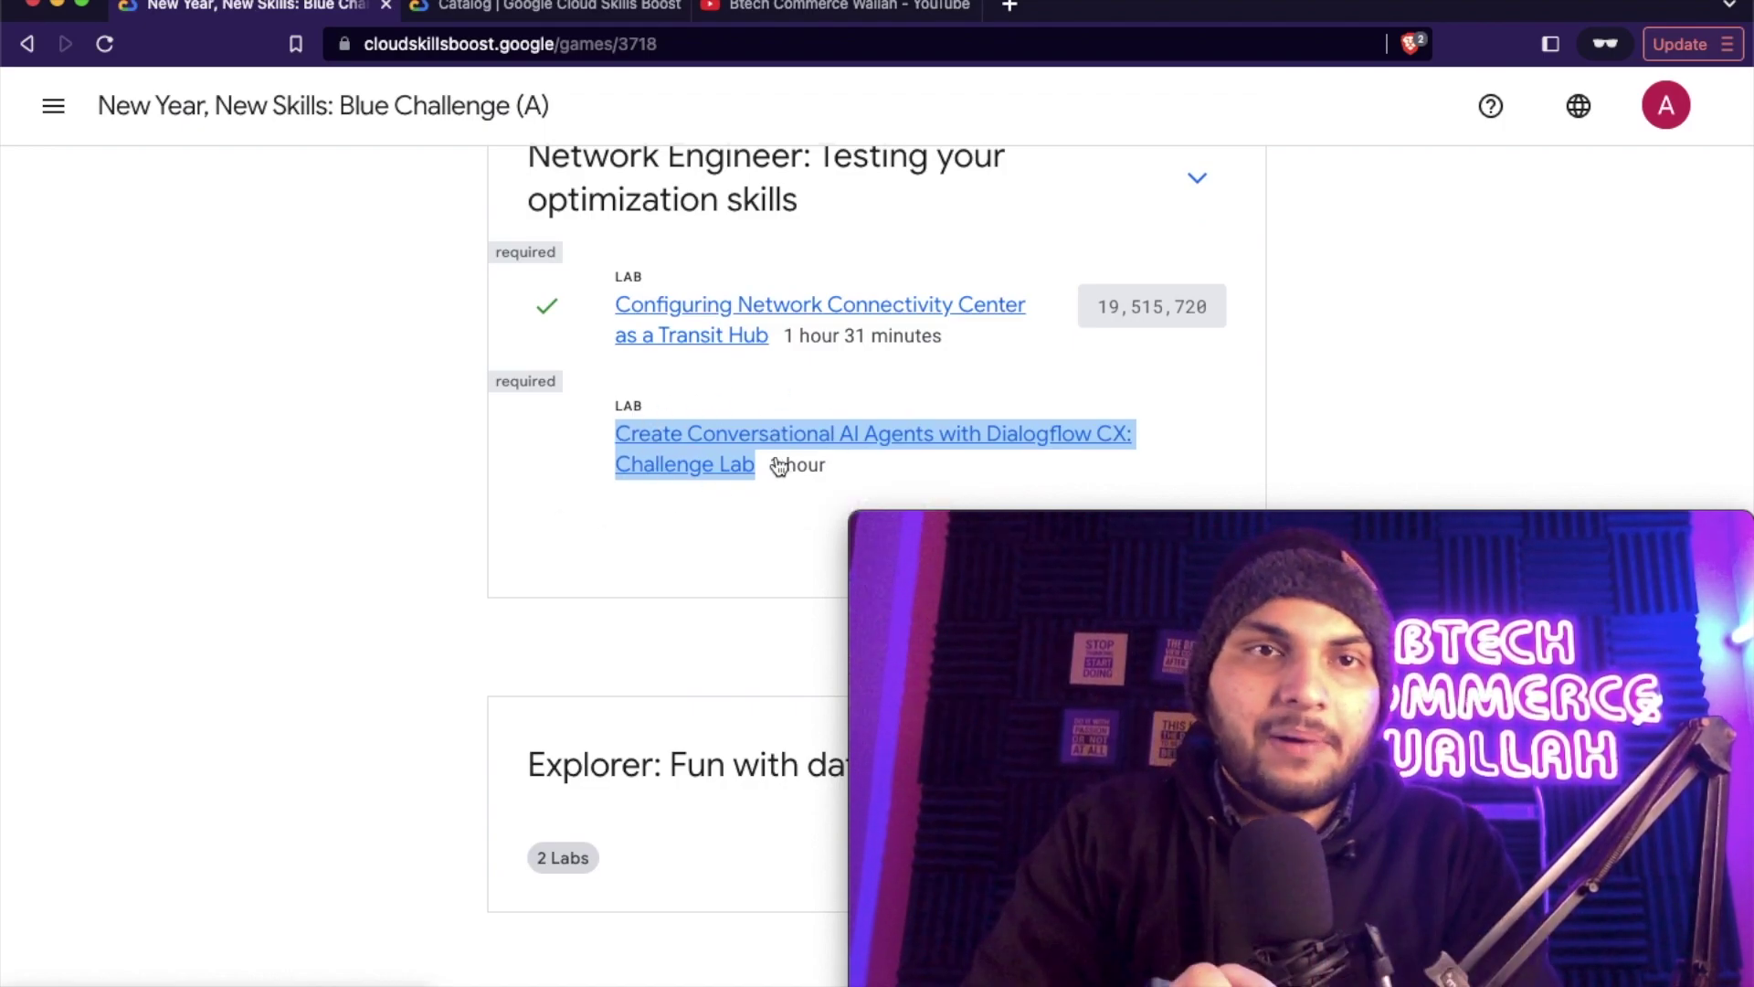
click(266, 523)
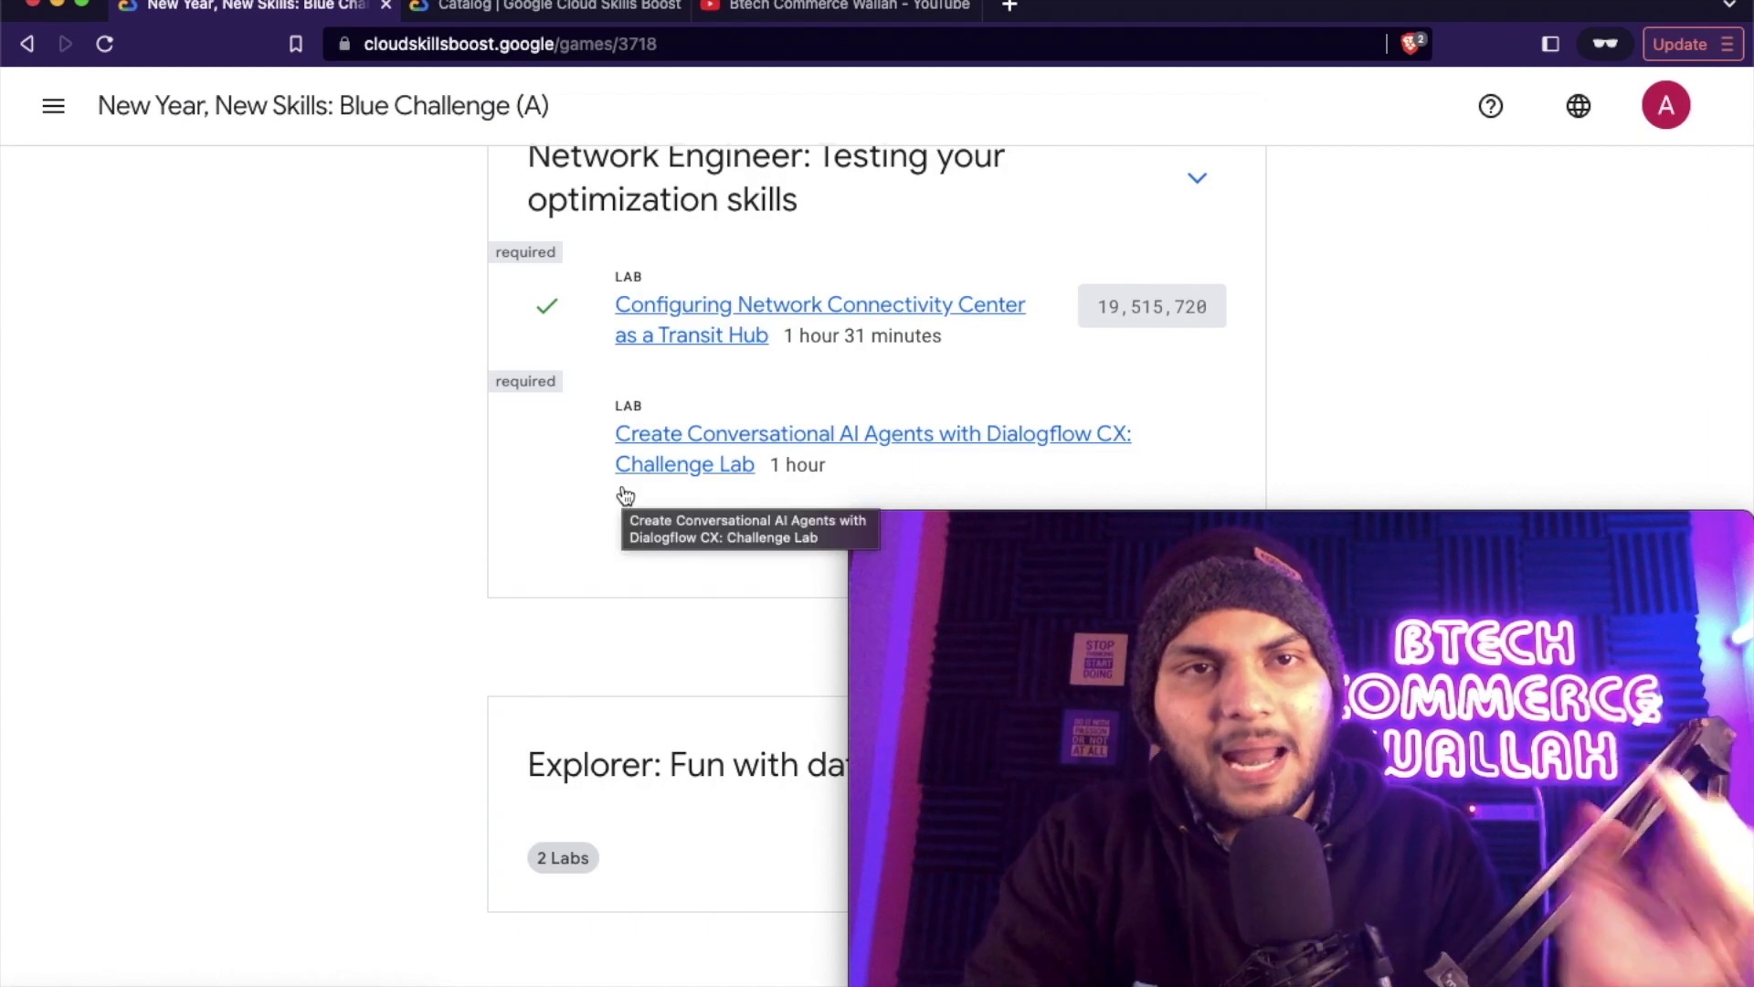
- View the scoring checkpoints on the catalog version of the Dialogflow CX challenge lab
click(804, 10)
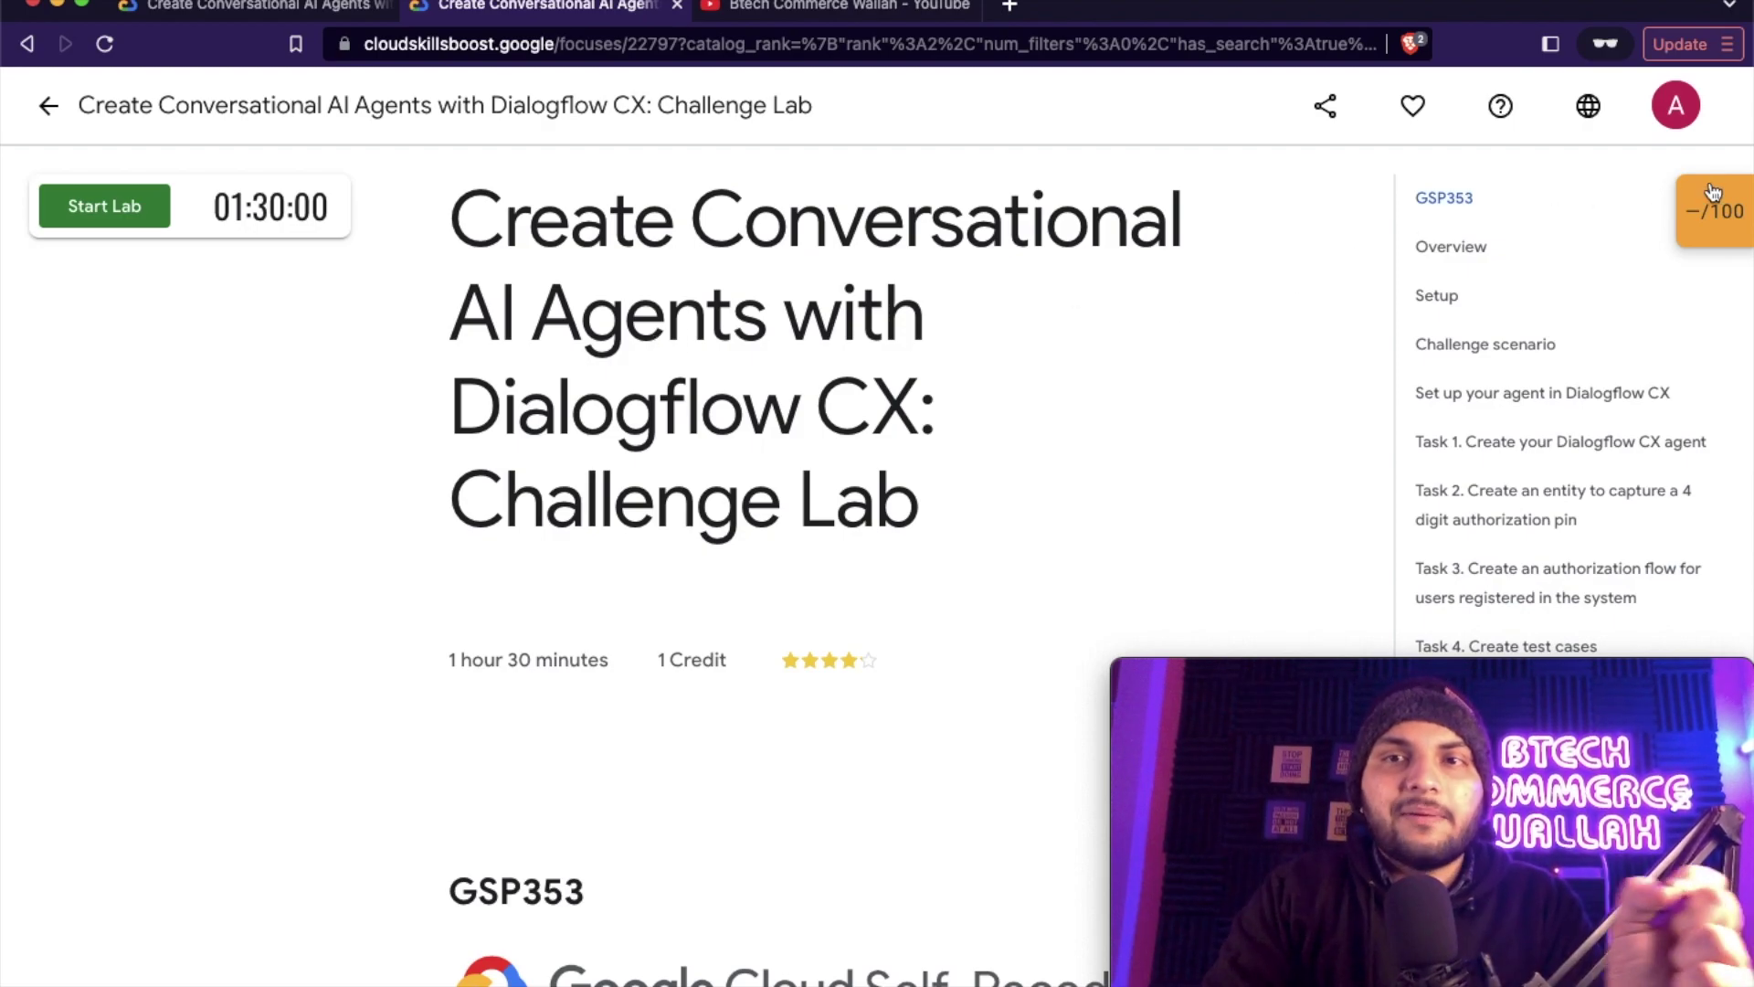
click(1713, 193)
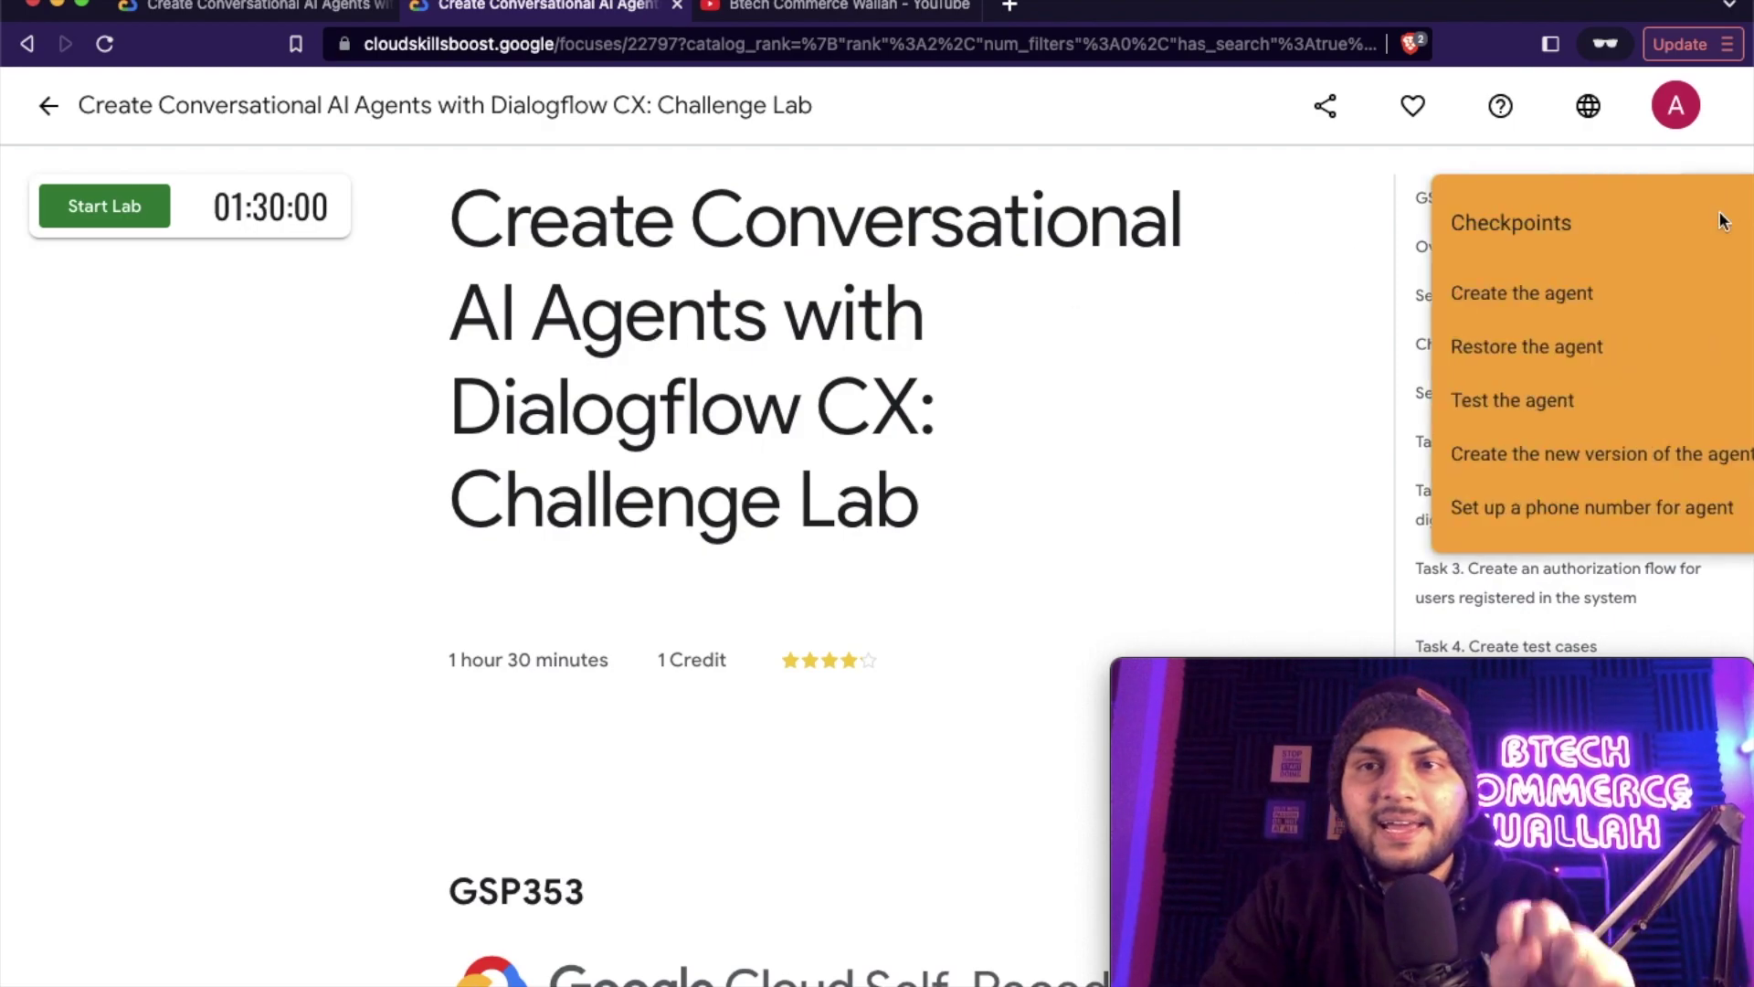
click(1709, 214)
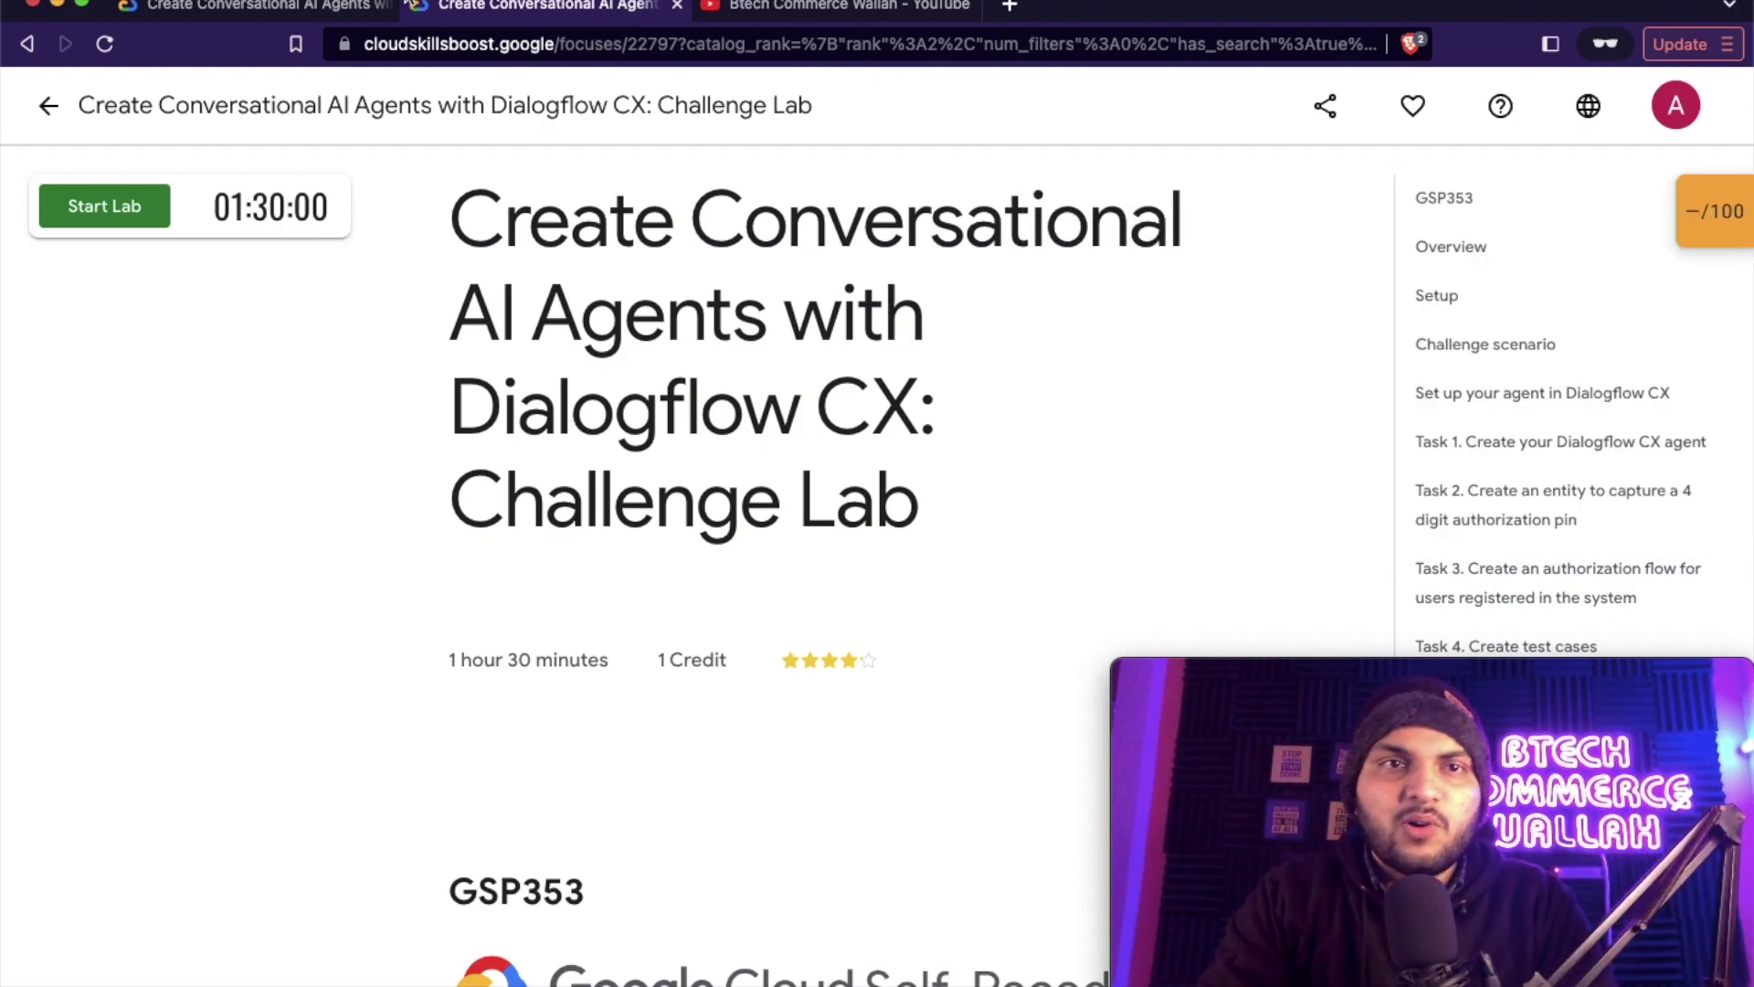
- Start the challenge lab from the game's lab page and open its Google Cloud console
click(222, 7)
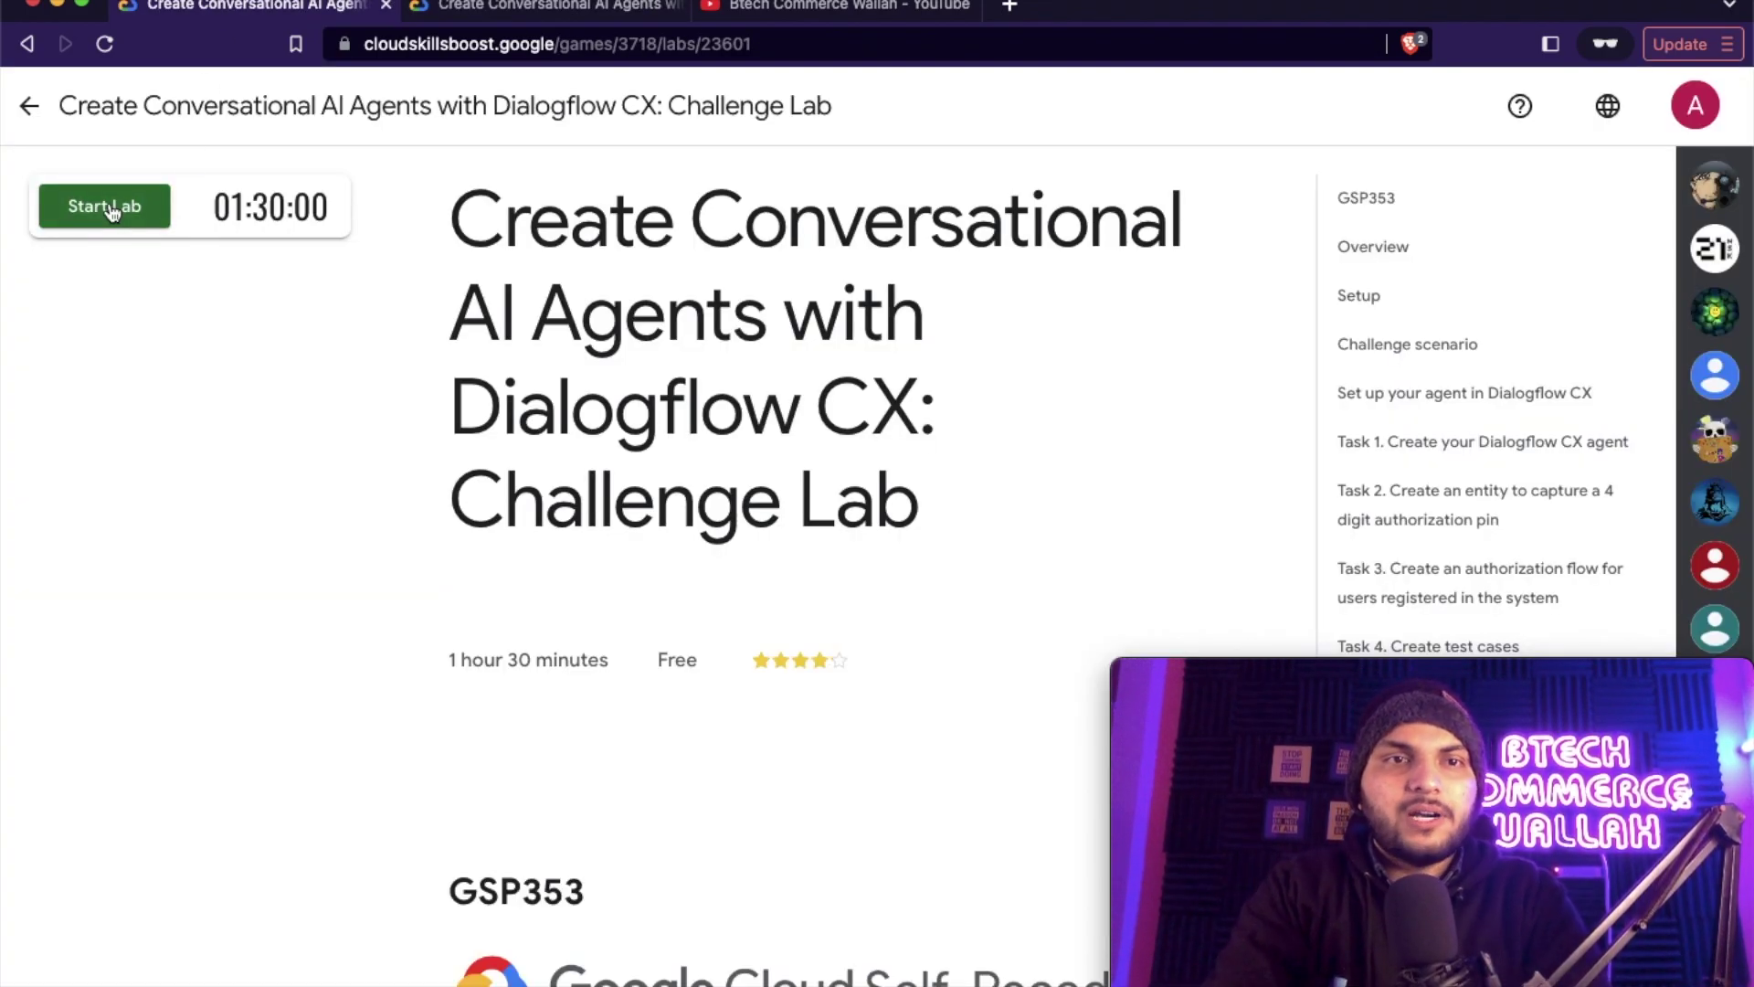
scroll(914, 749, down, 15)
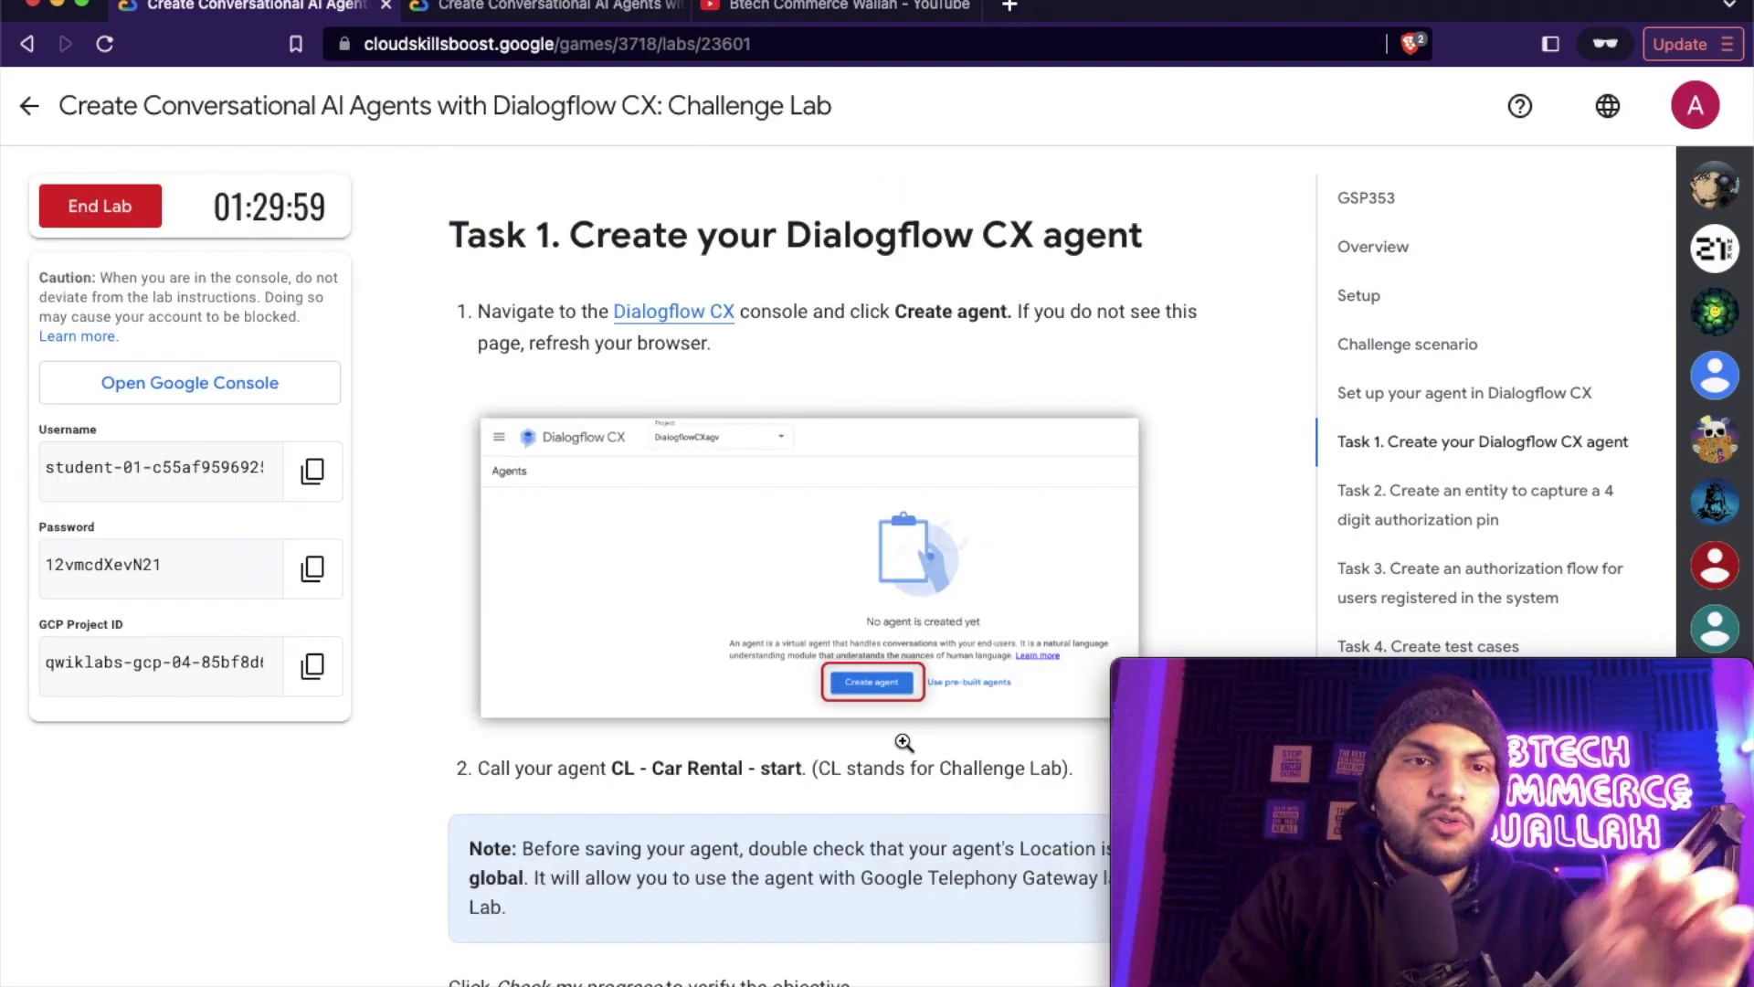
click(253, 383)
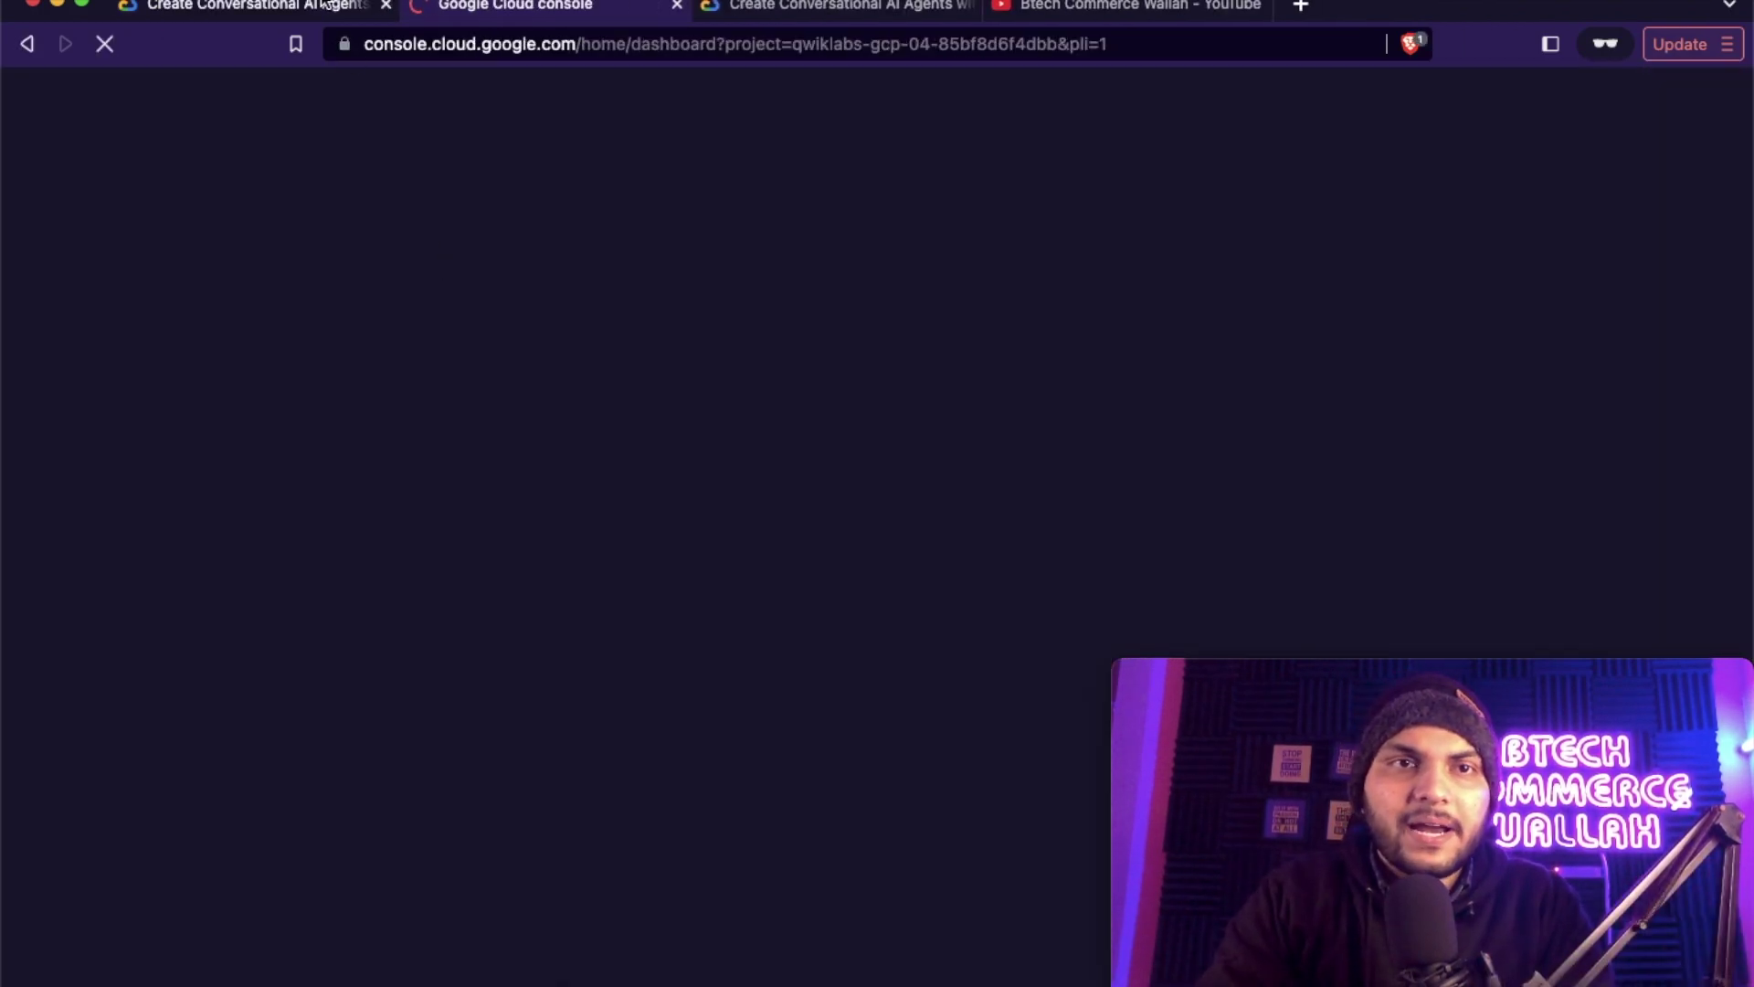
- Open the Dialogflow CX console from the lab's Task 1 and copy the agent name CL - Car Rental - start
click(324, 5)
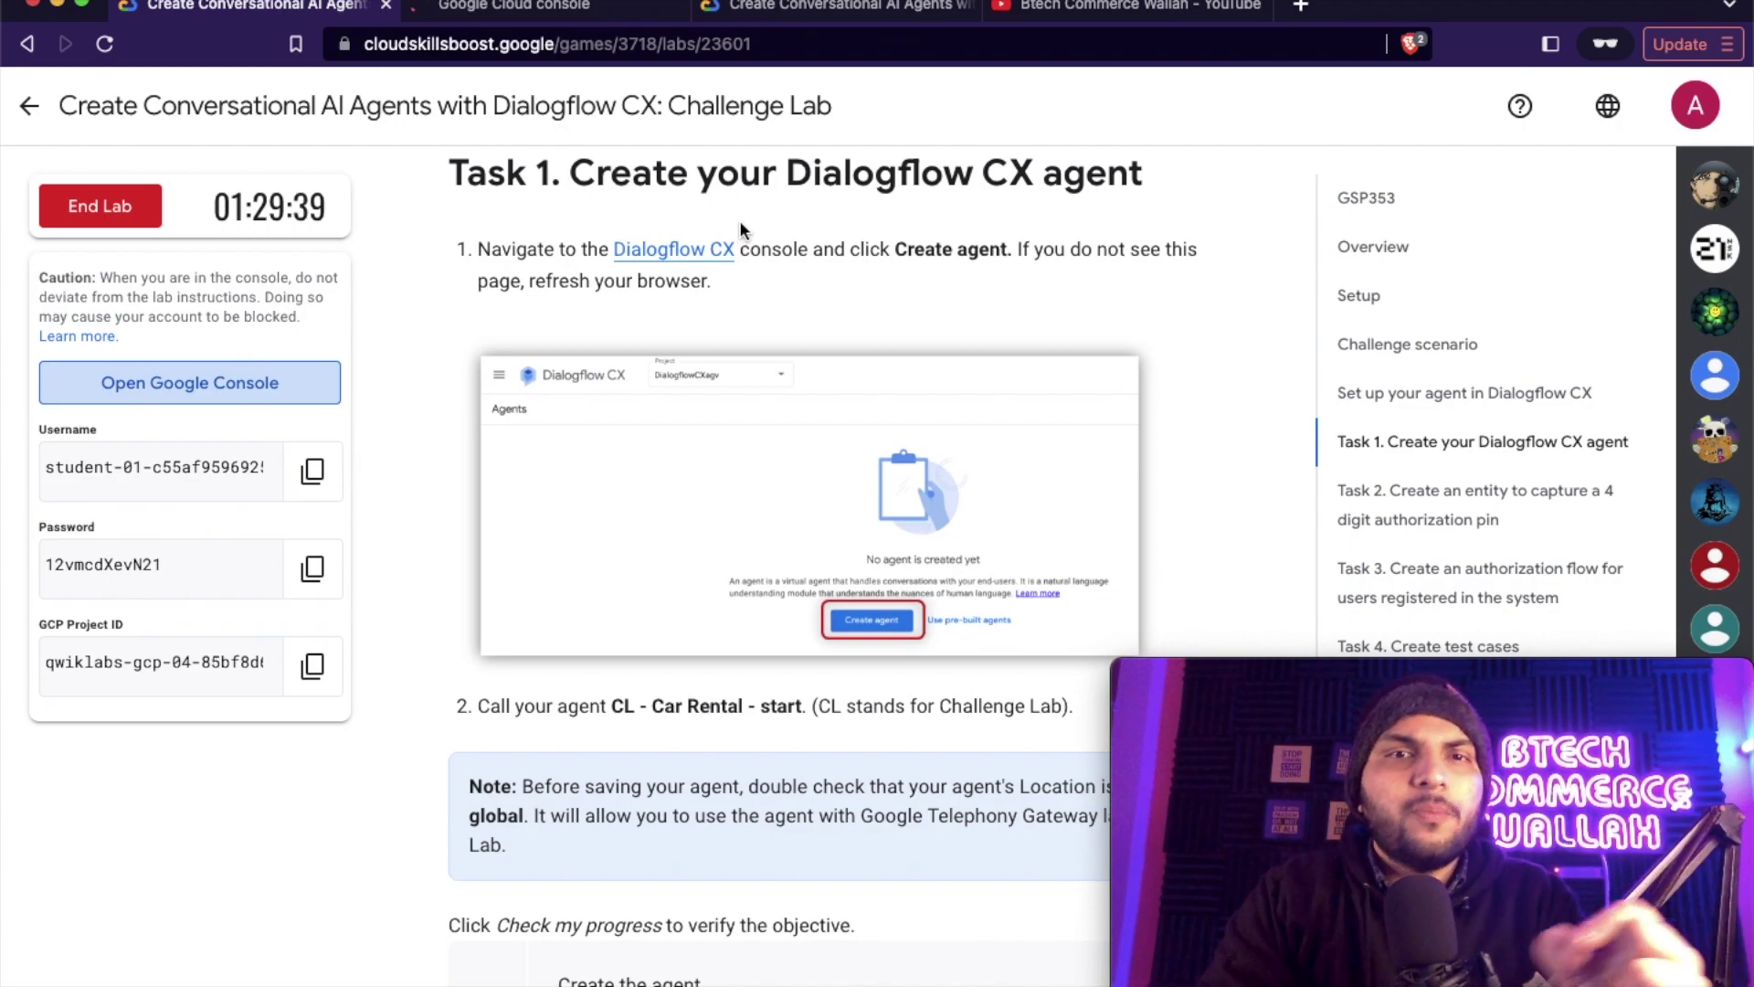
click(700, 255)
key(ctrl+shift+Tab)
scroll(686, 595, down, 3)
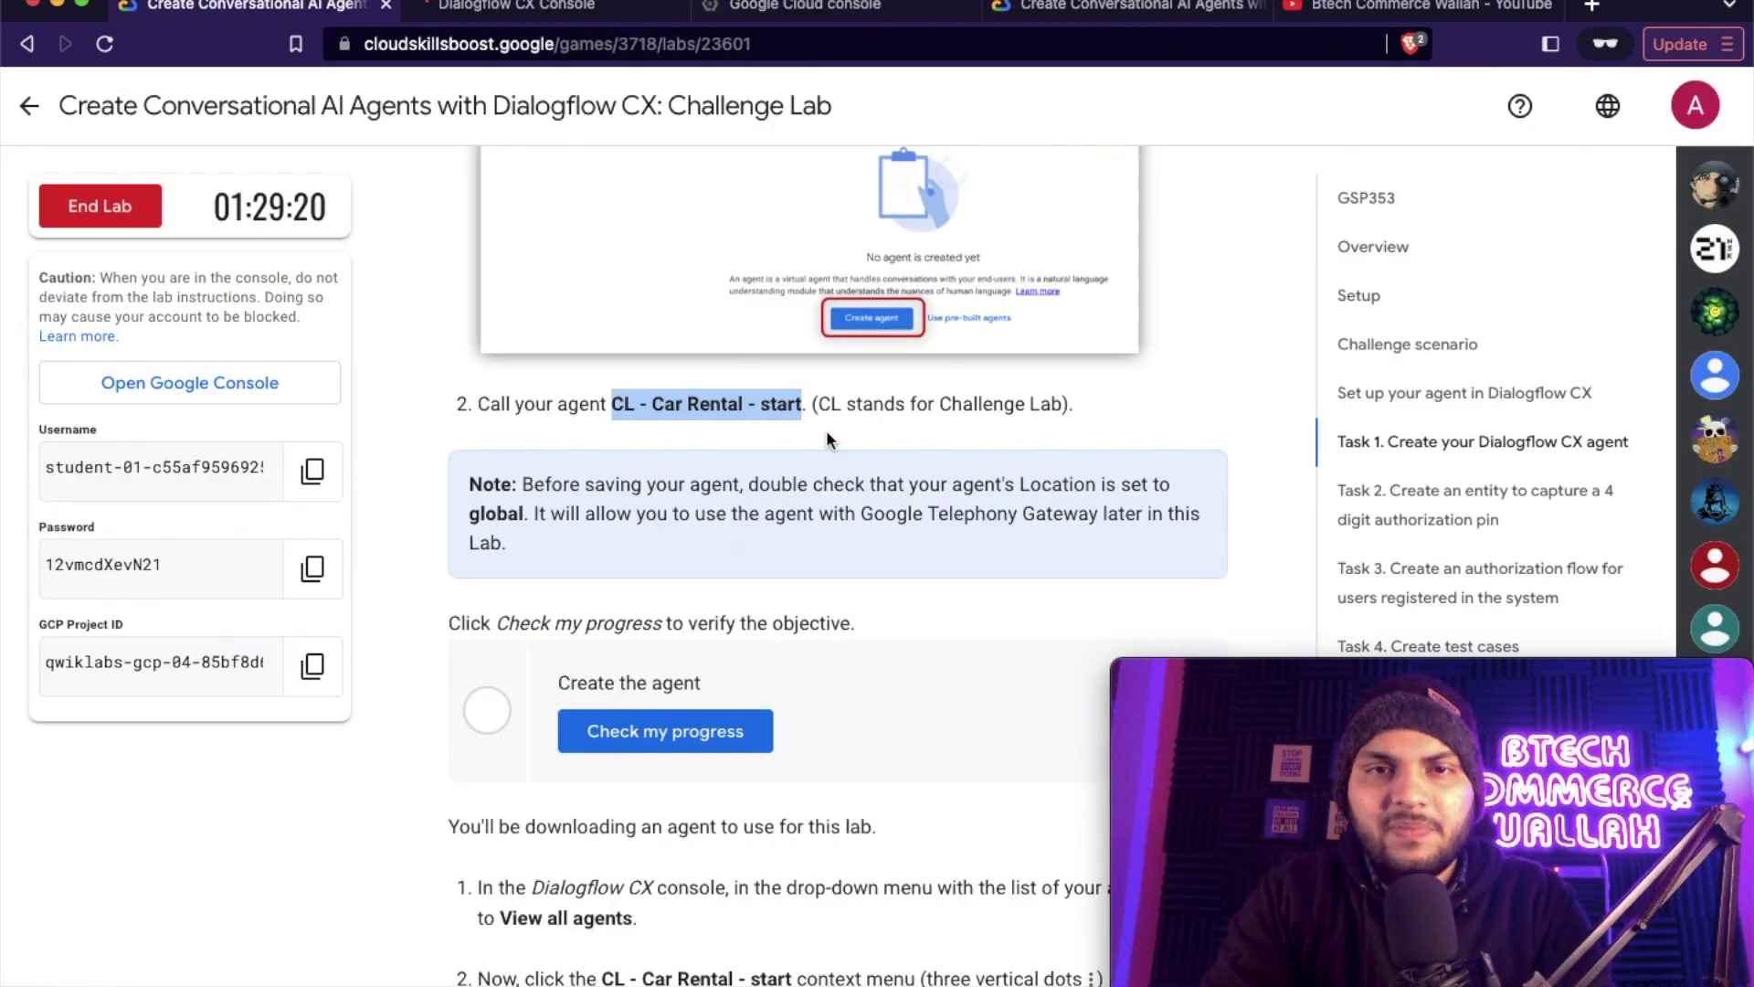
- Select the lab's Qwiklabs project in Dialogflow CX and enable the Dialogflow API for it
click(836, 5)
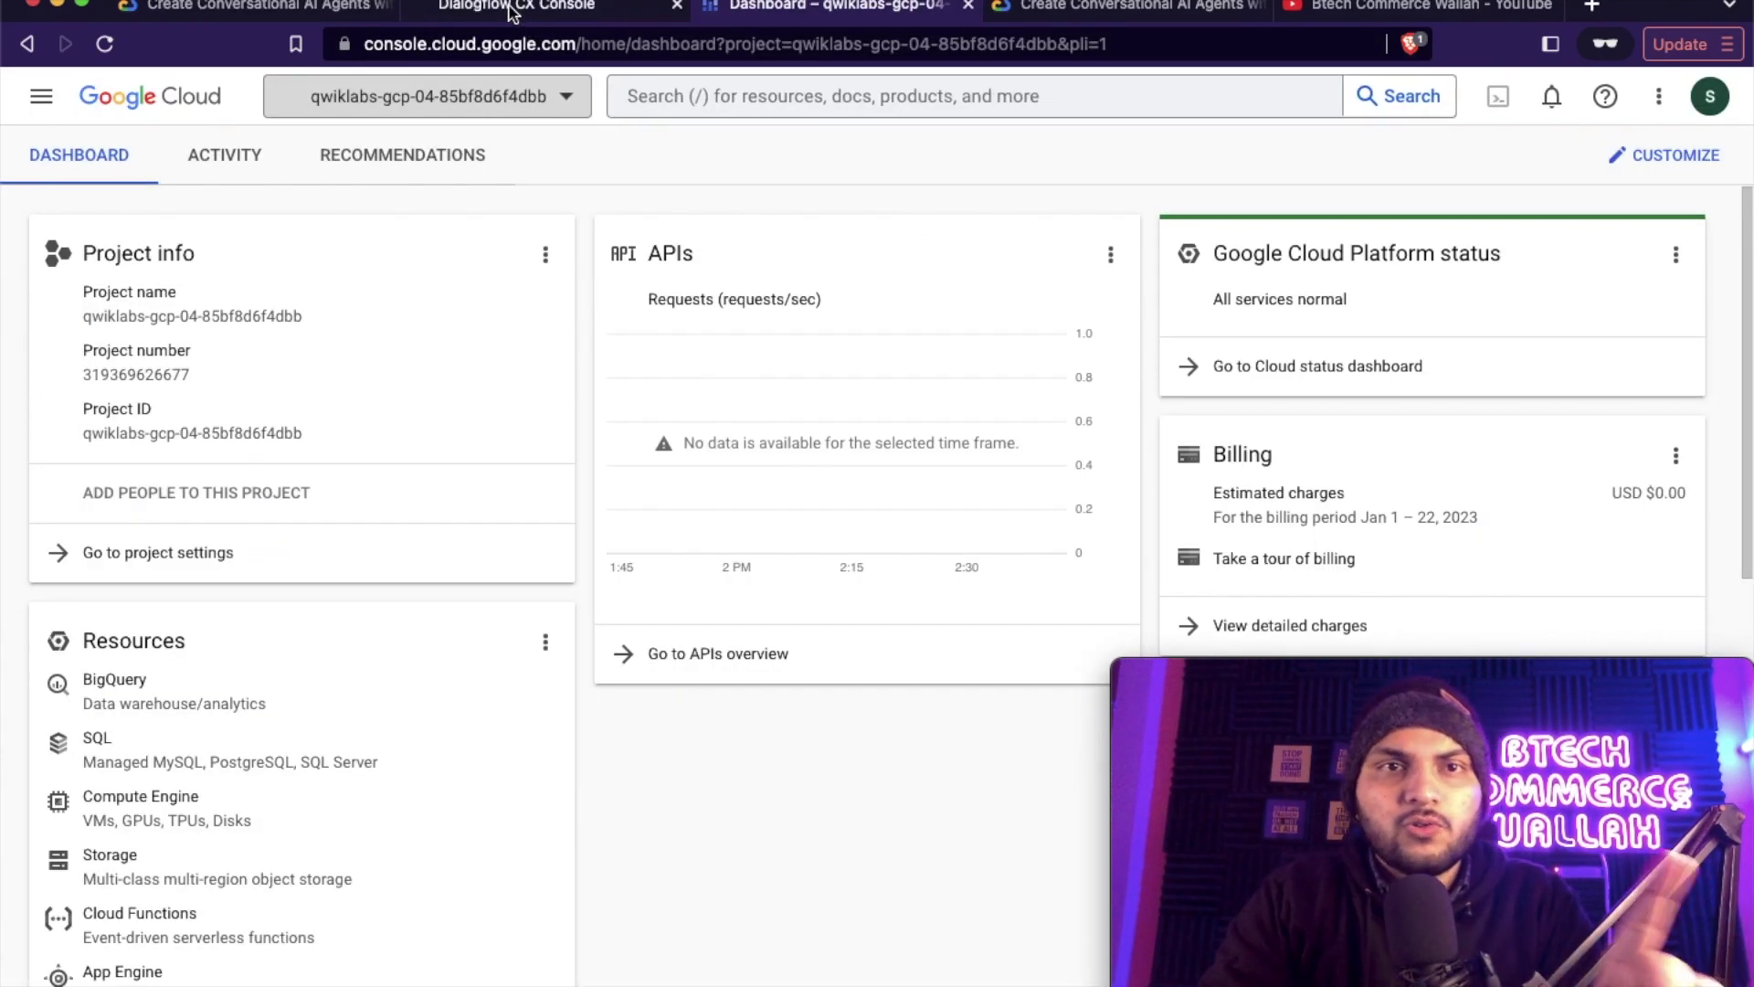
click(512, 9)
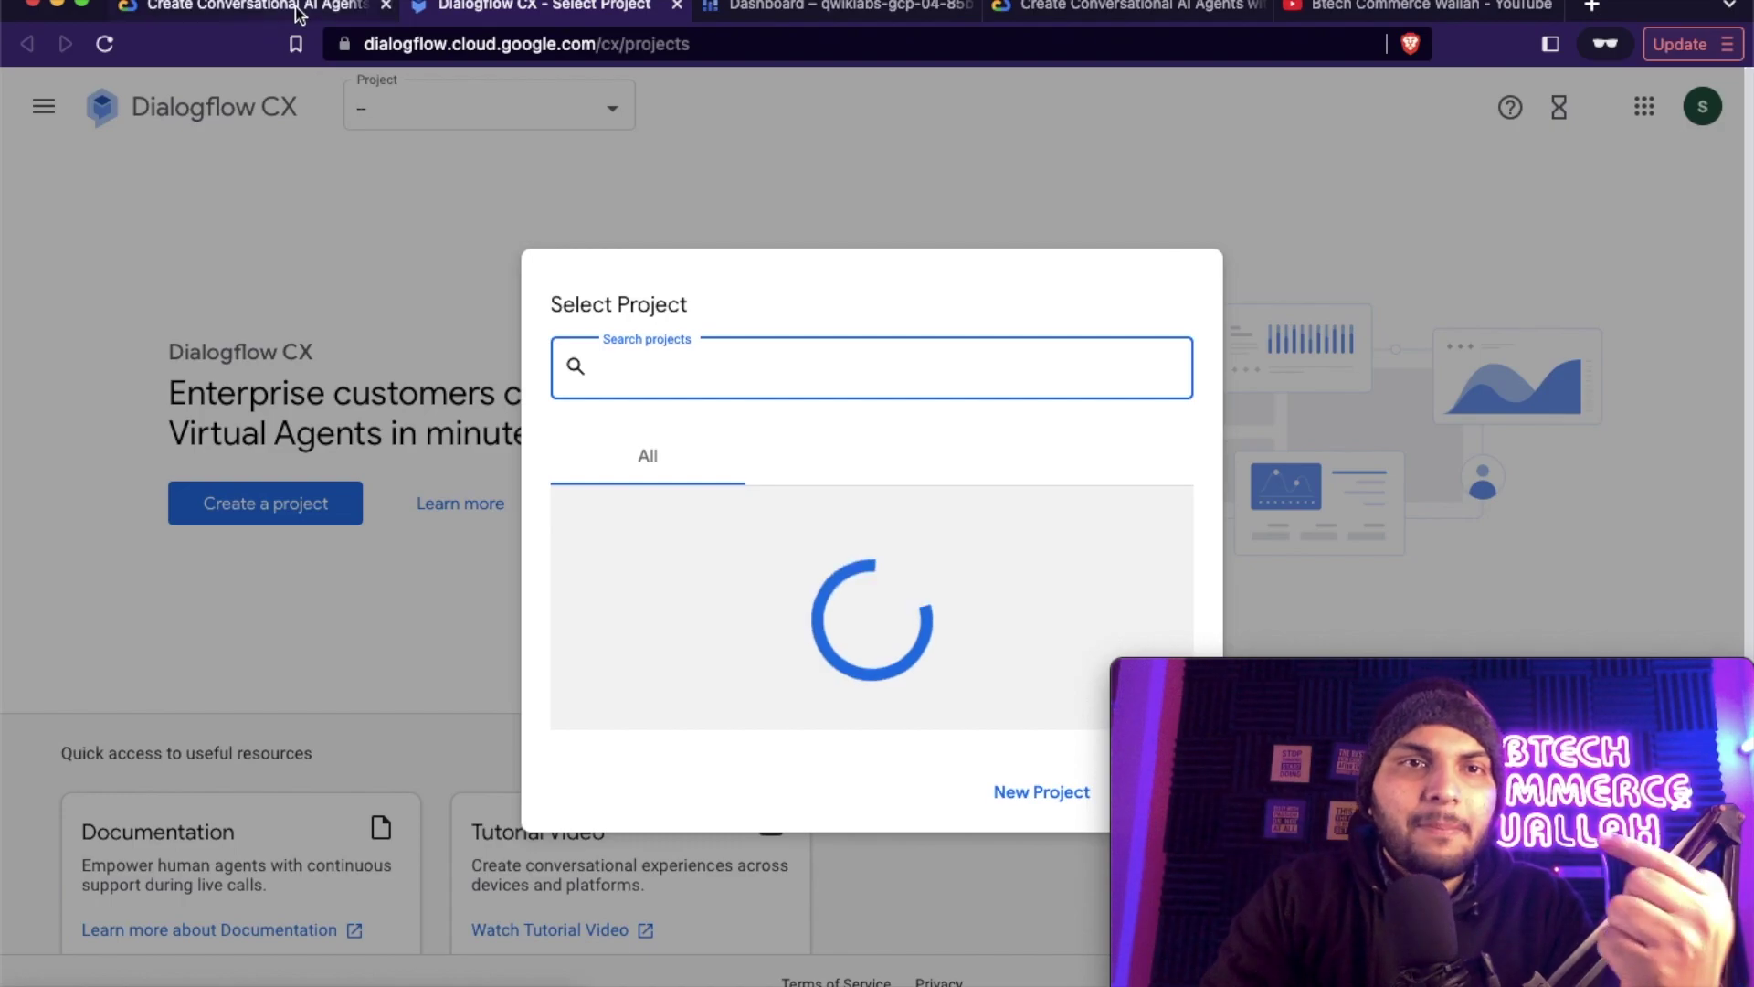
click(297, 10)
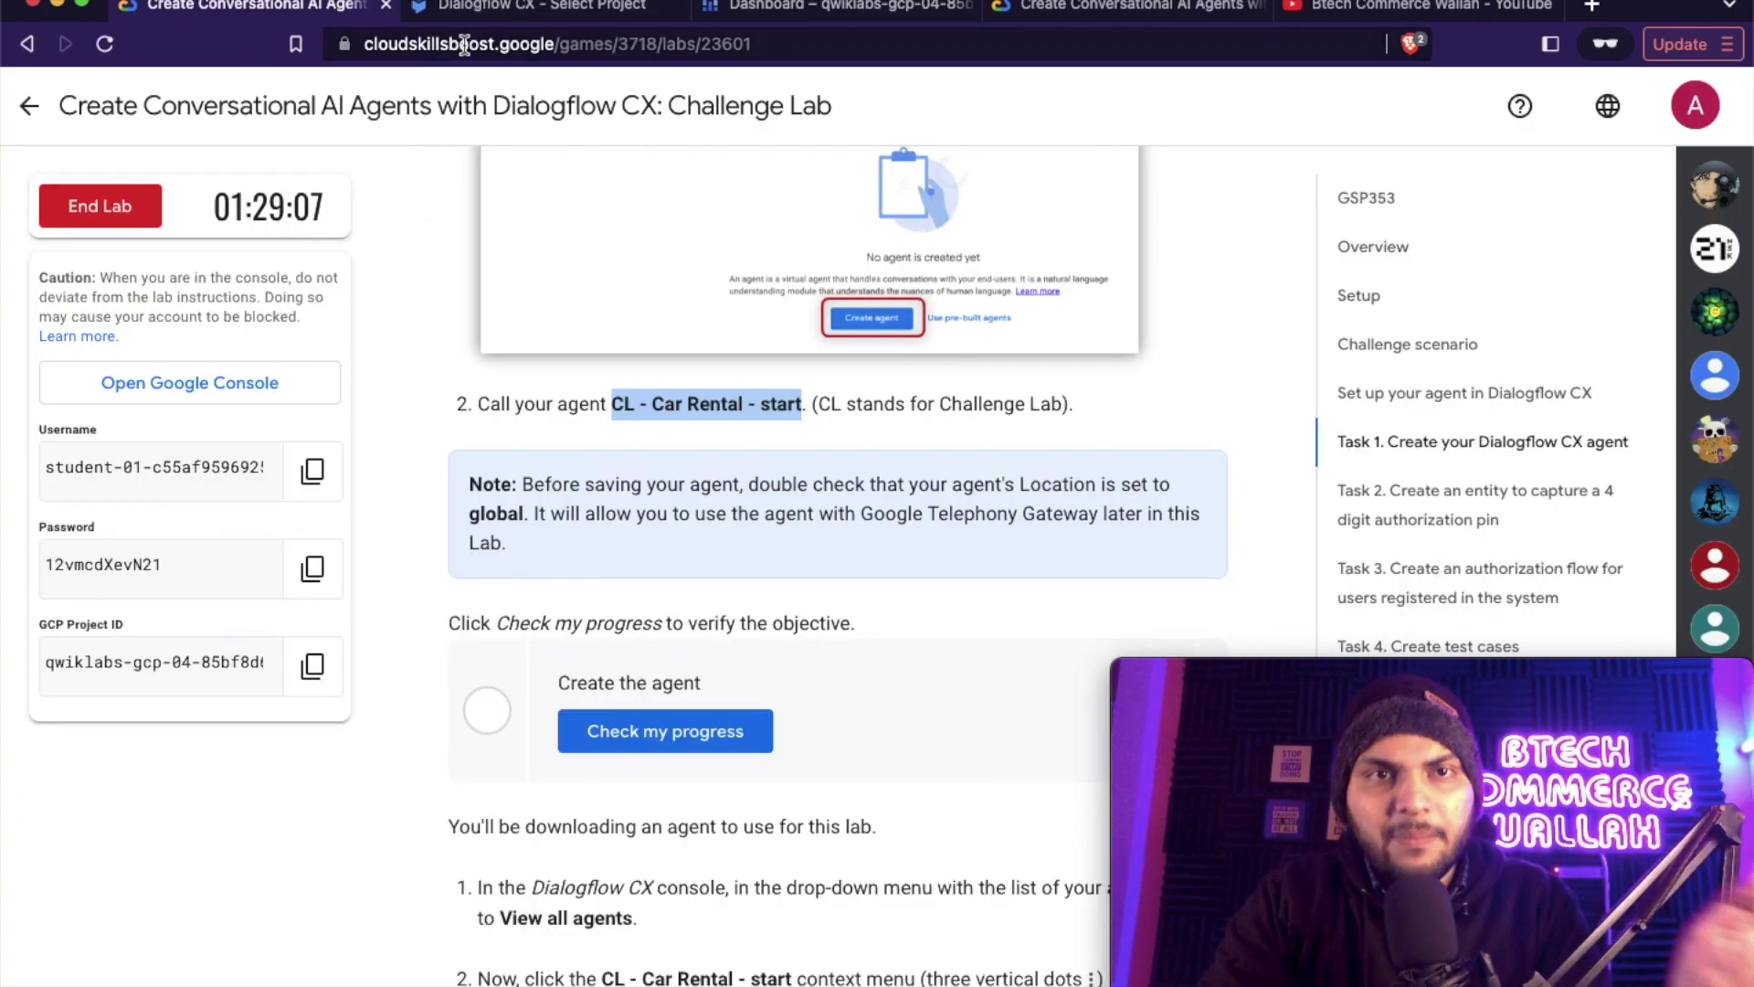
click(481, 20)
click(784, 592)
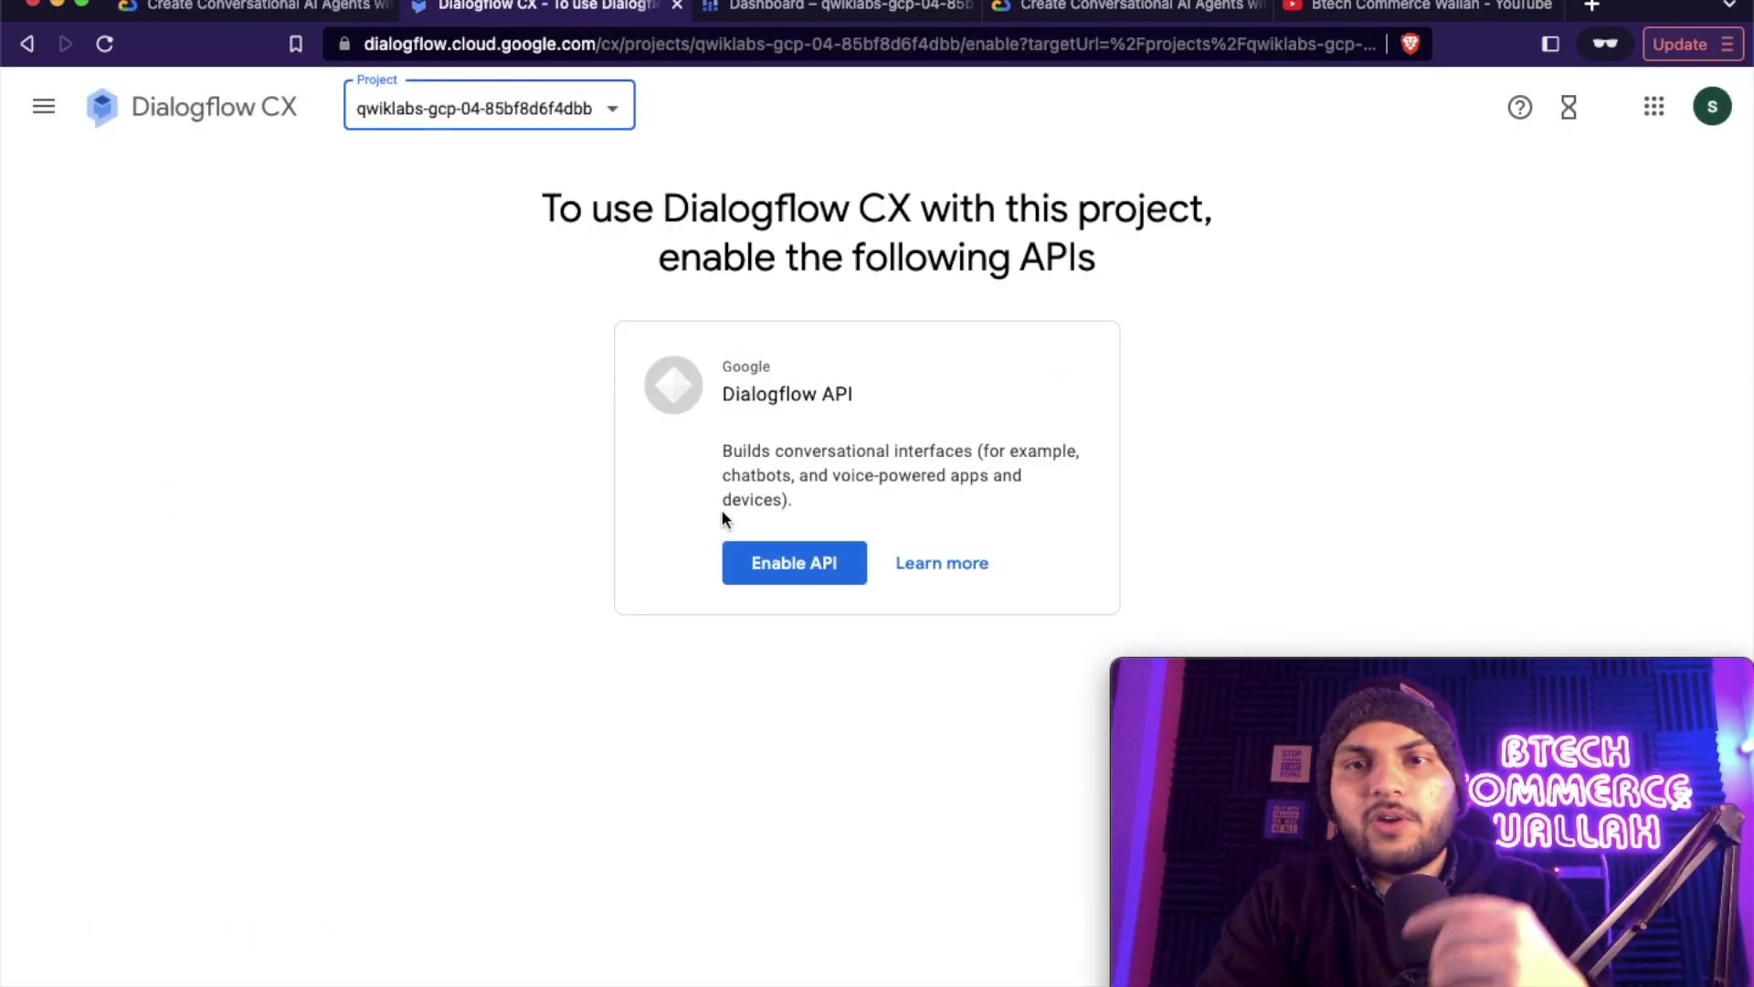
click(766, 559)
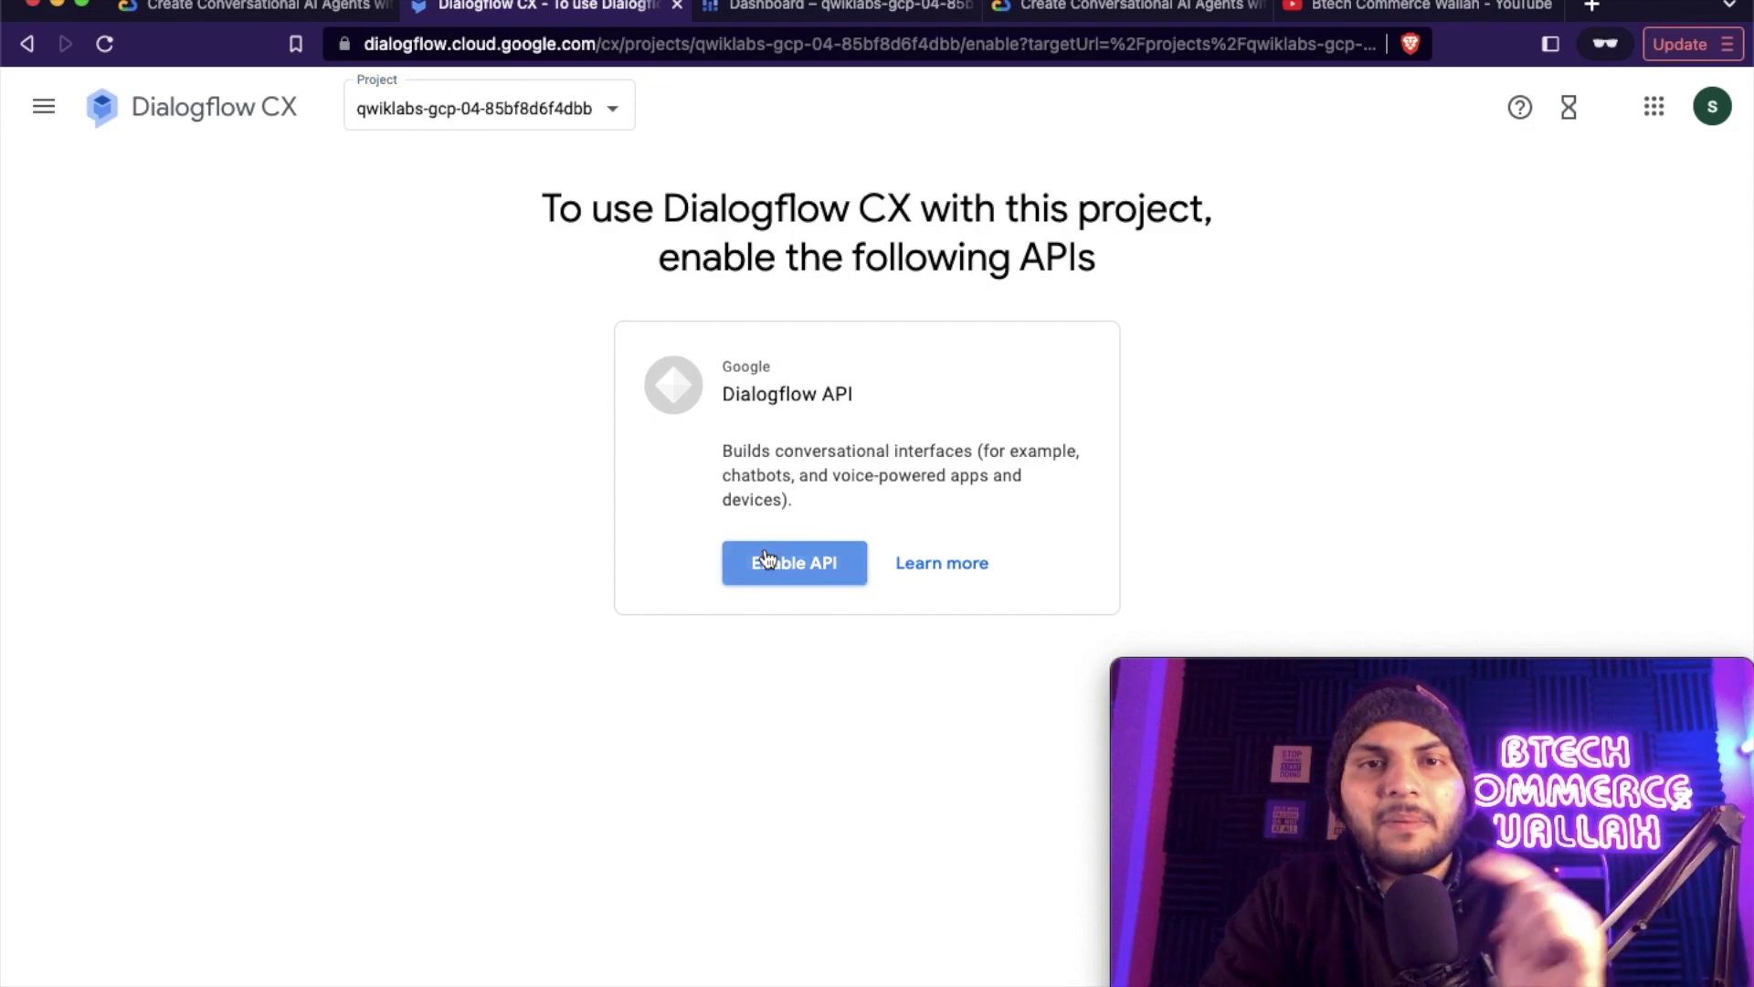
key(ctrl+Tab)
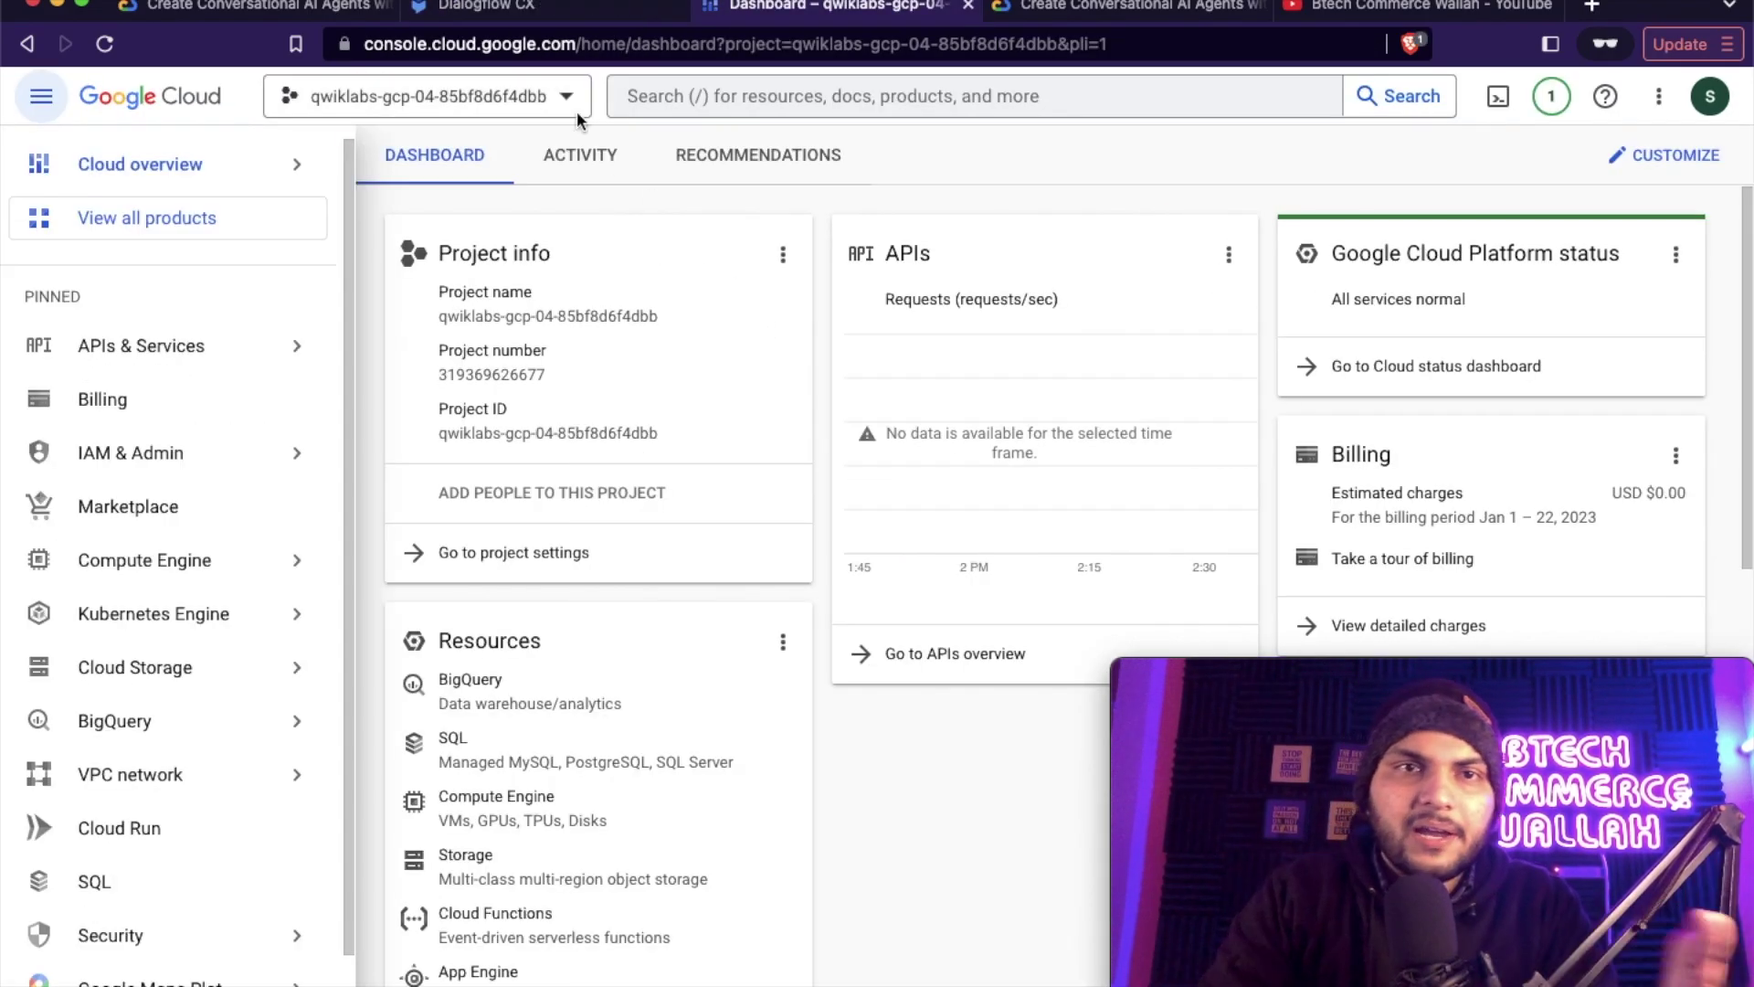
click(505, 11)
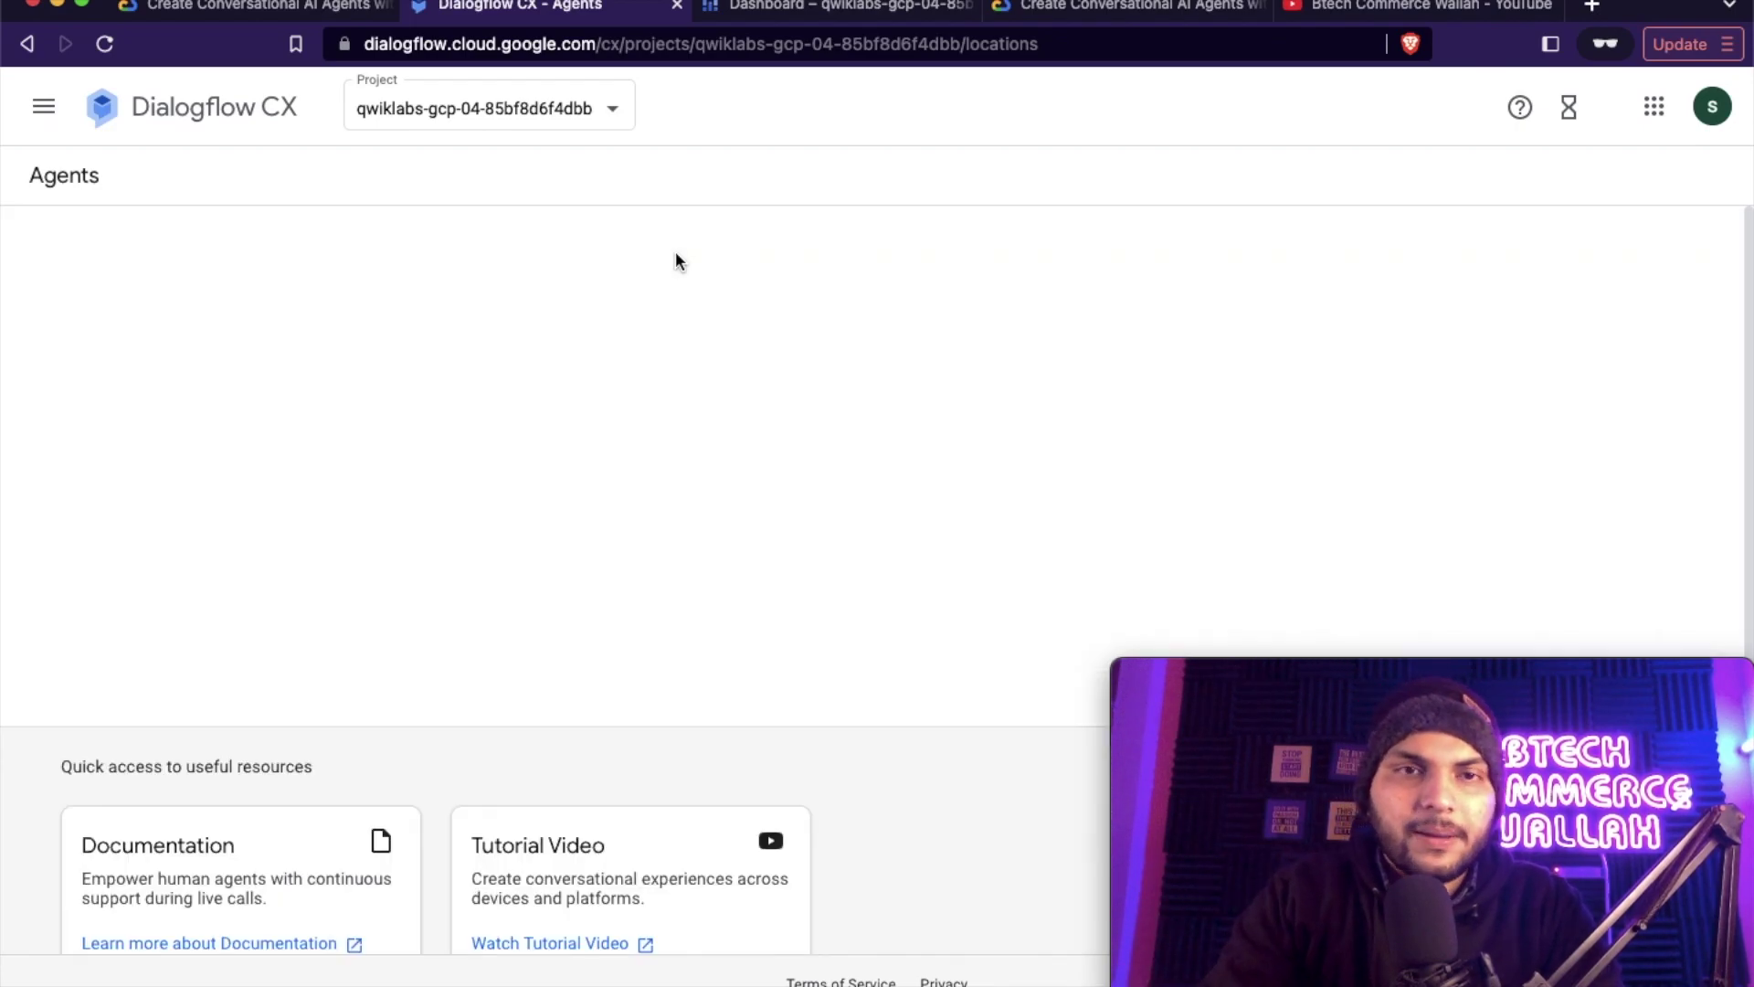
- Create an agent named CL - Car Rental - start with its location set to global (Global serving, data-at-rest in US)
click(765, 528)
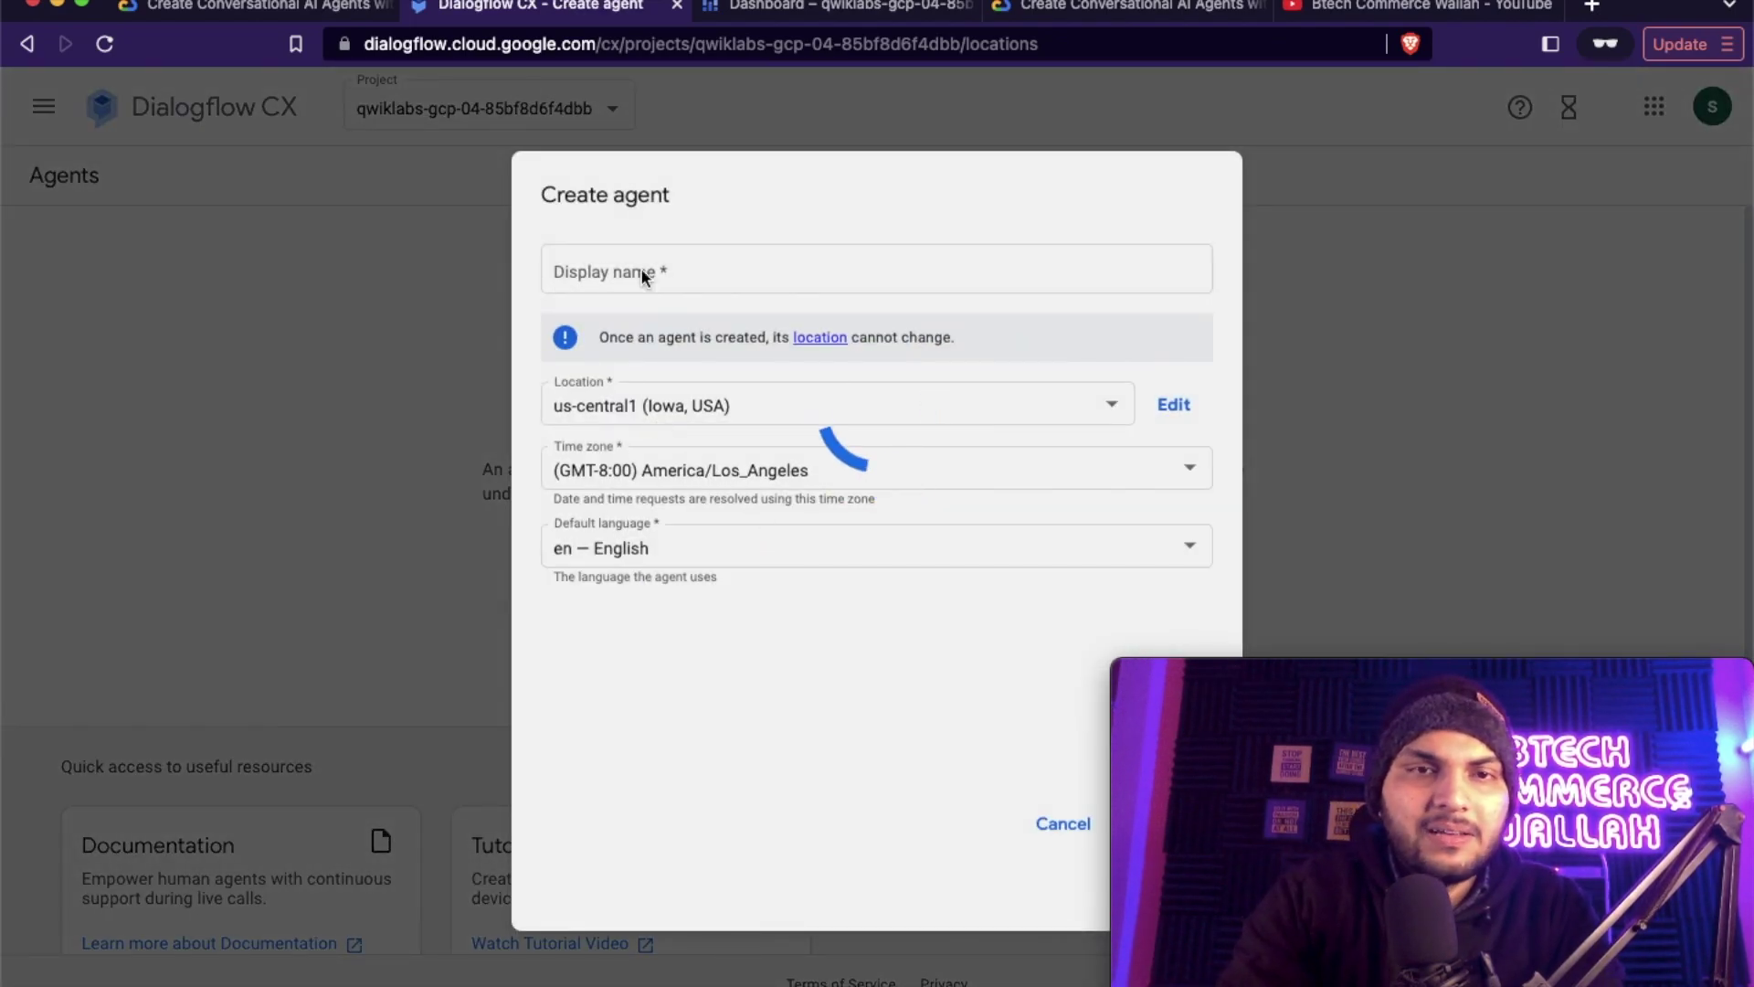
click(639, 269)
text(CL - Car Rental - start)
click(677, 405)
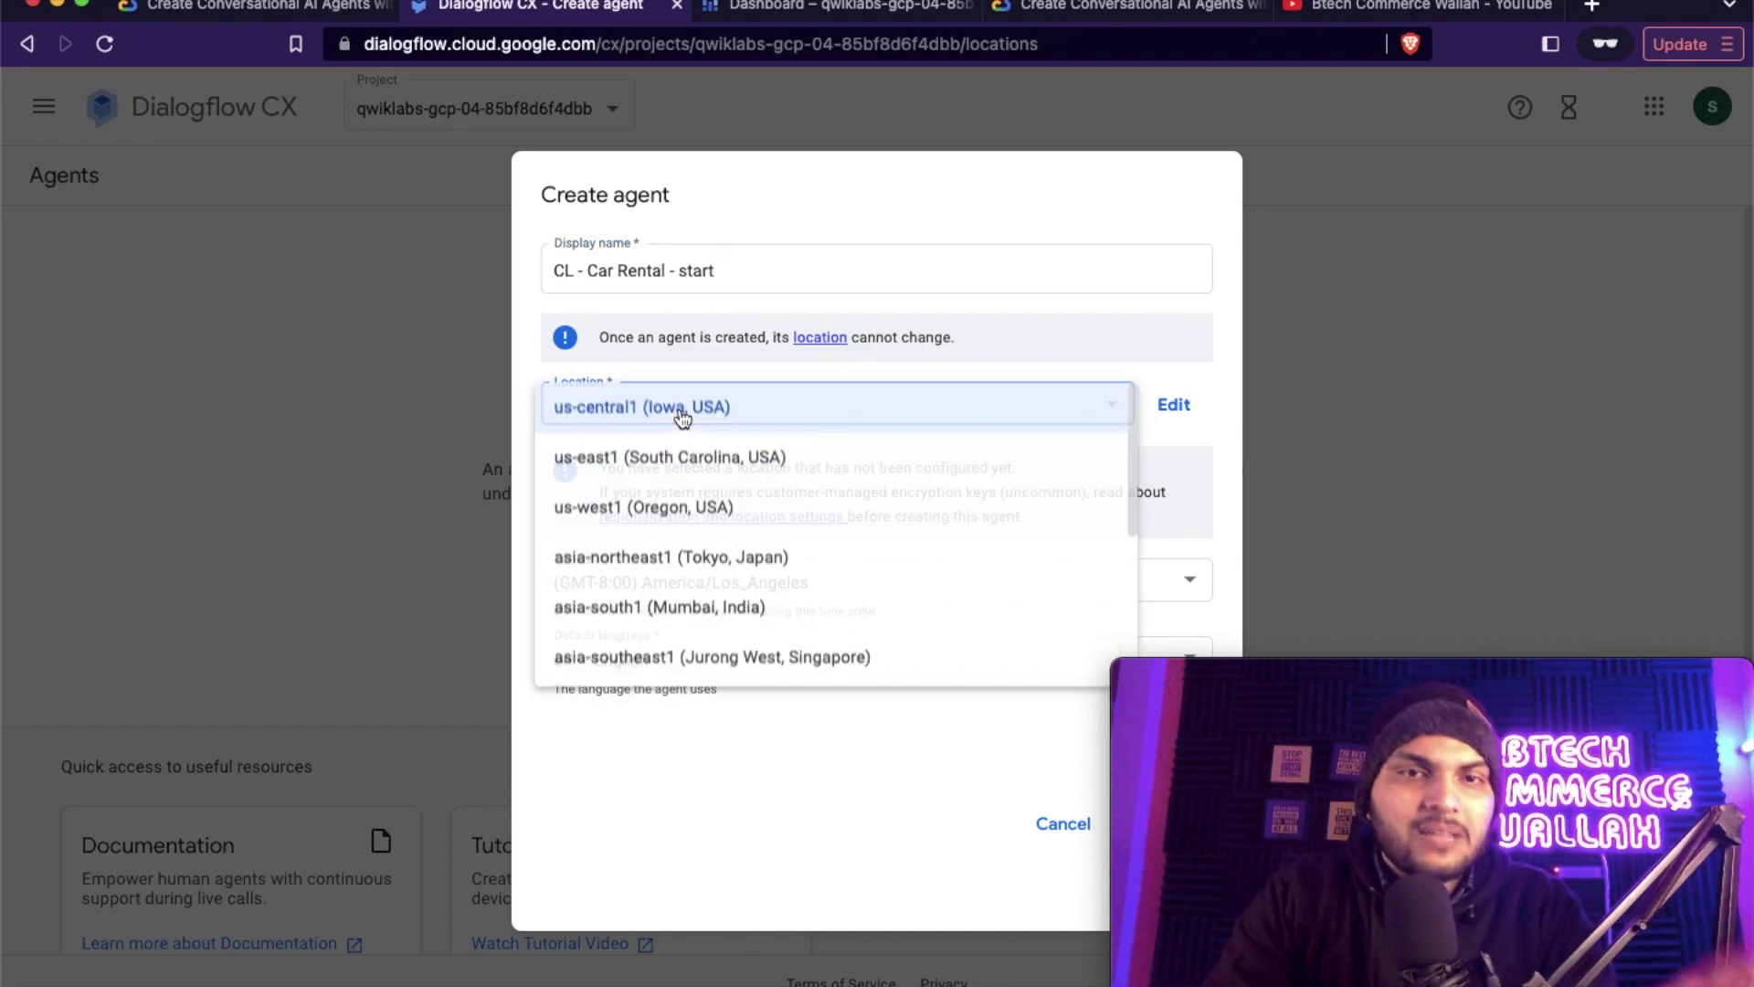
scroll(877, 640, down, 3)
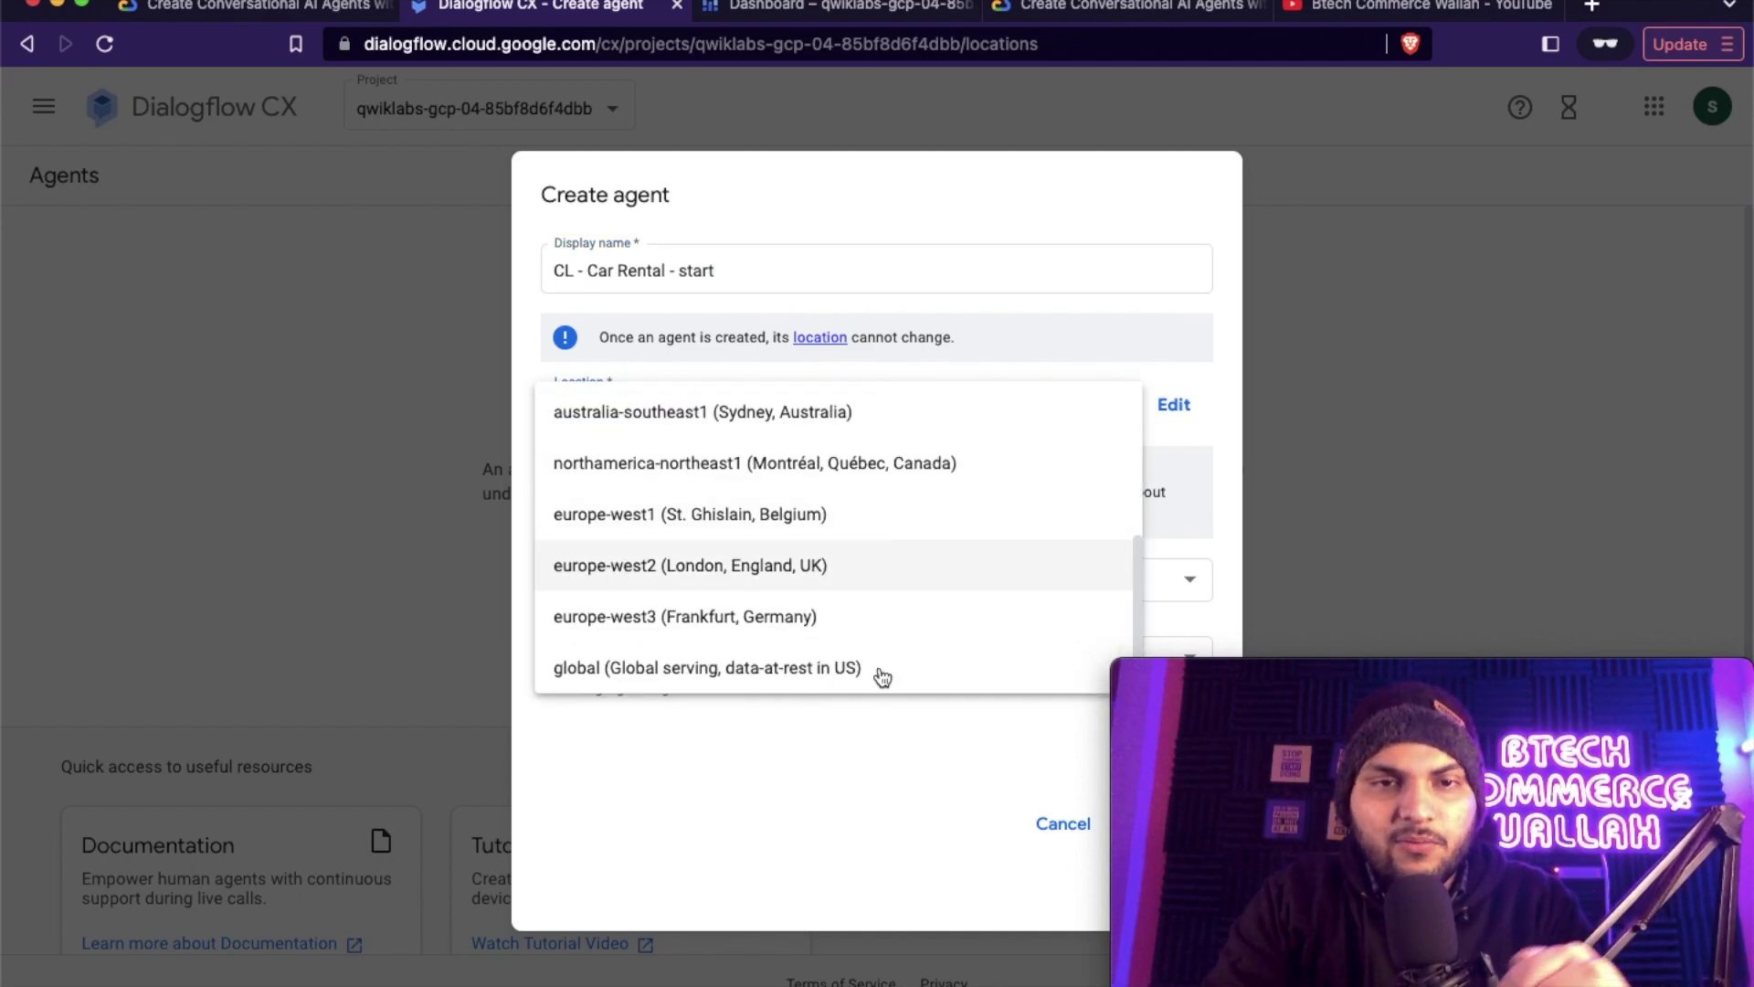
click(651, 678)
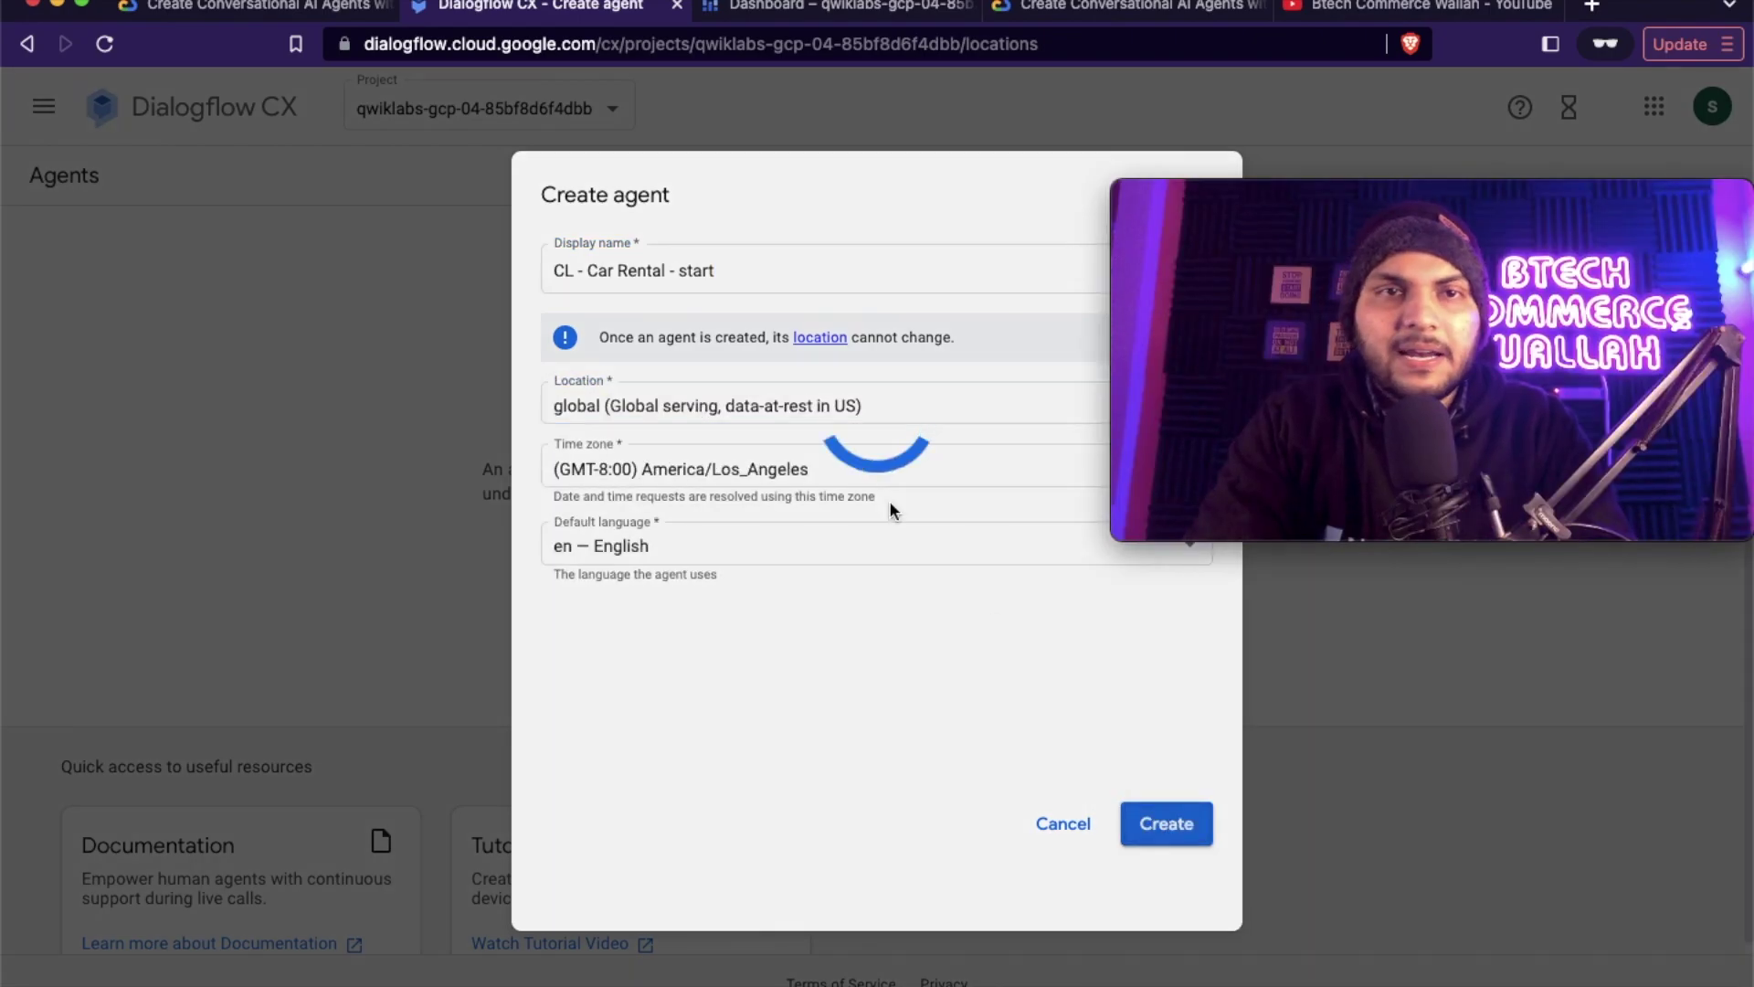
- Check the lab progress for the Create the agent objective once the agent exists in Dialogflow CX
key(ctrl+shift+Tab)
scroll(698, 644, down, 3)
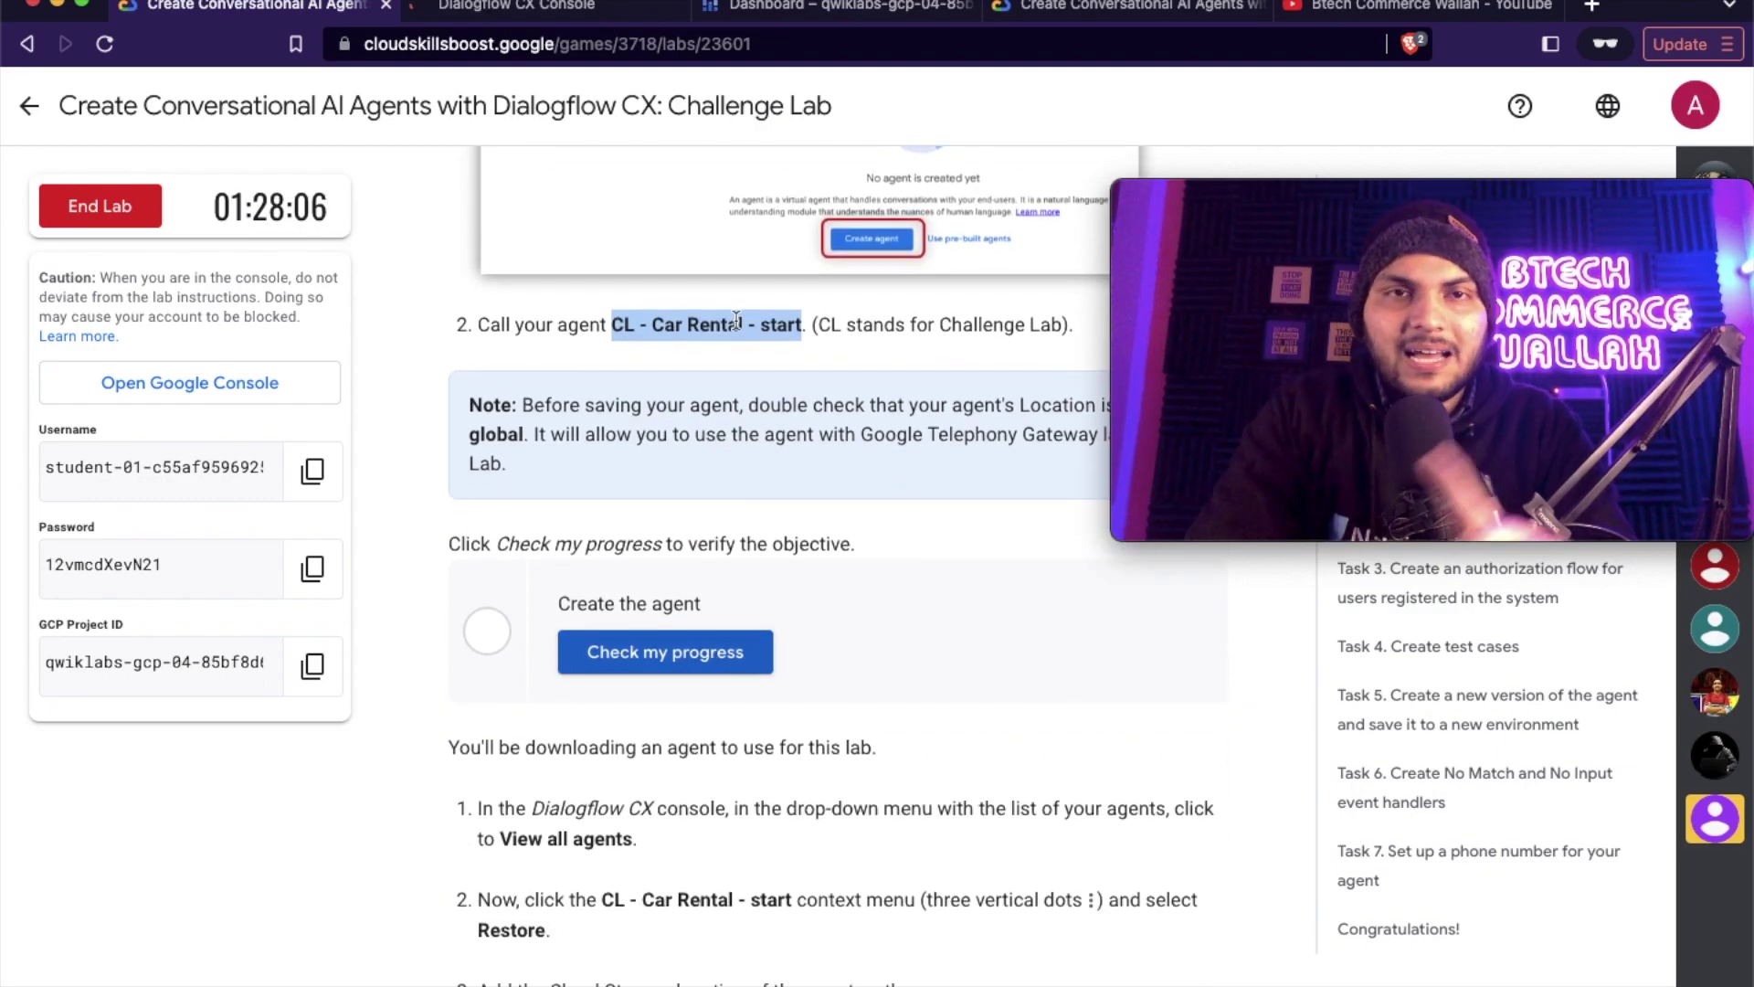
click(554, 11)
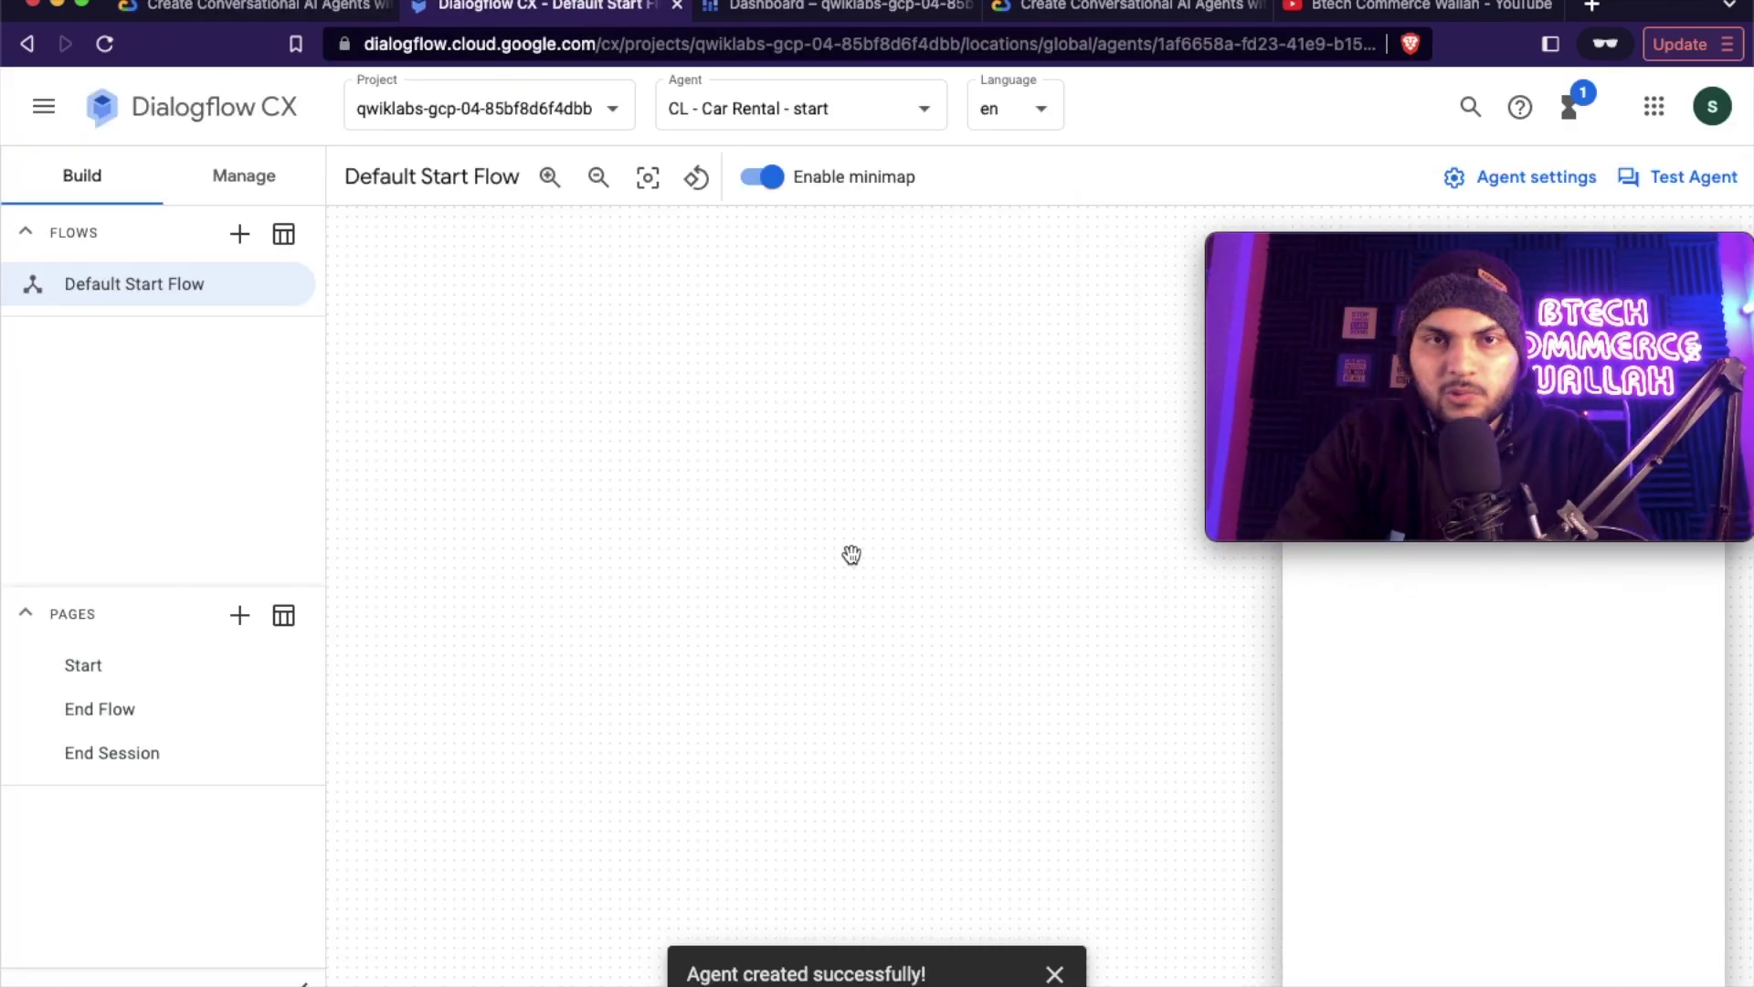
key(ctrl+shift+Tab)
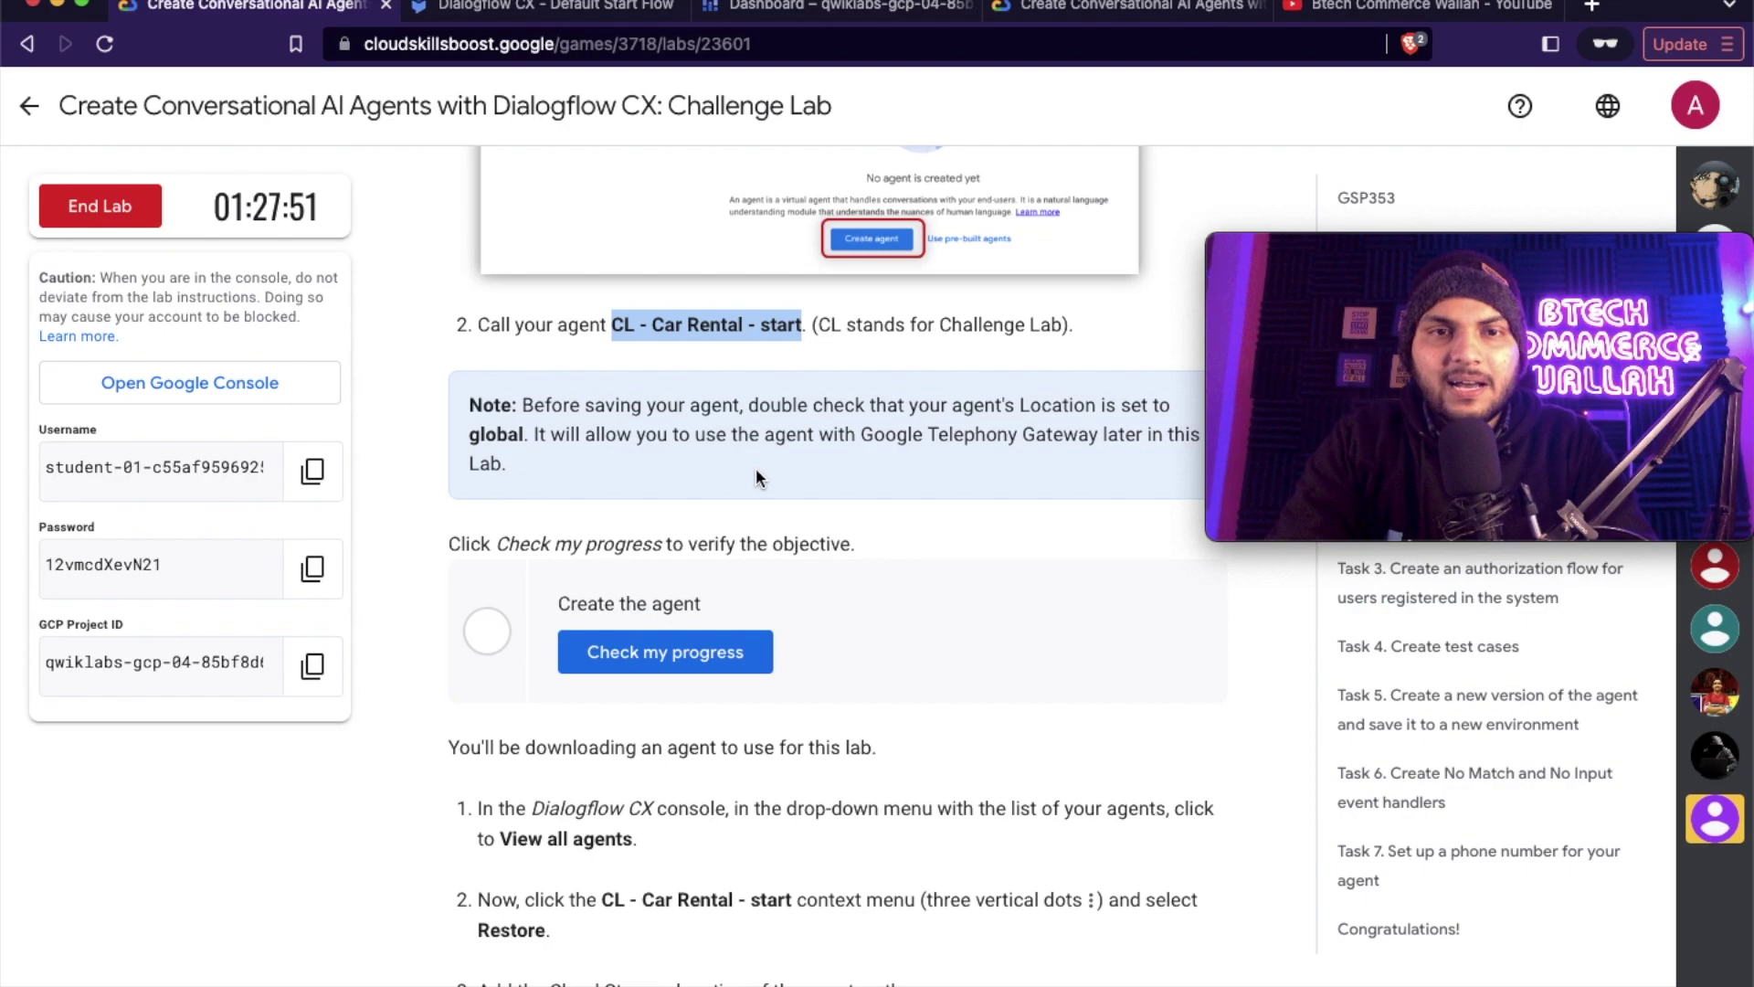
click(670, 640)
- Copy the Cloud Storage location gs://spls/DialogflowCX_agents/car_rental_start from the lab and view all agents in Dialogflow CX
scroll(968, 723, down, 5)
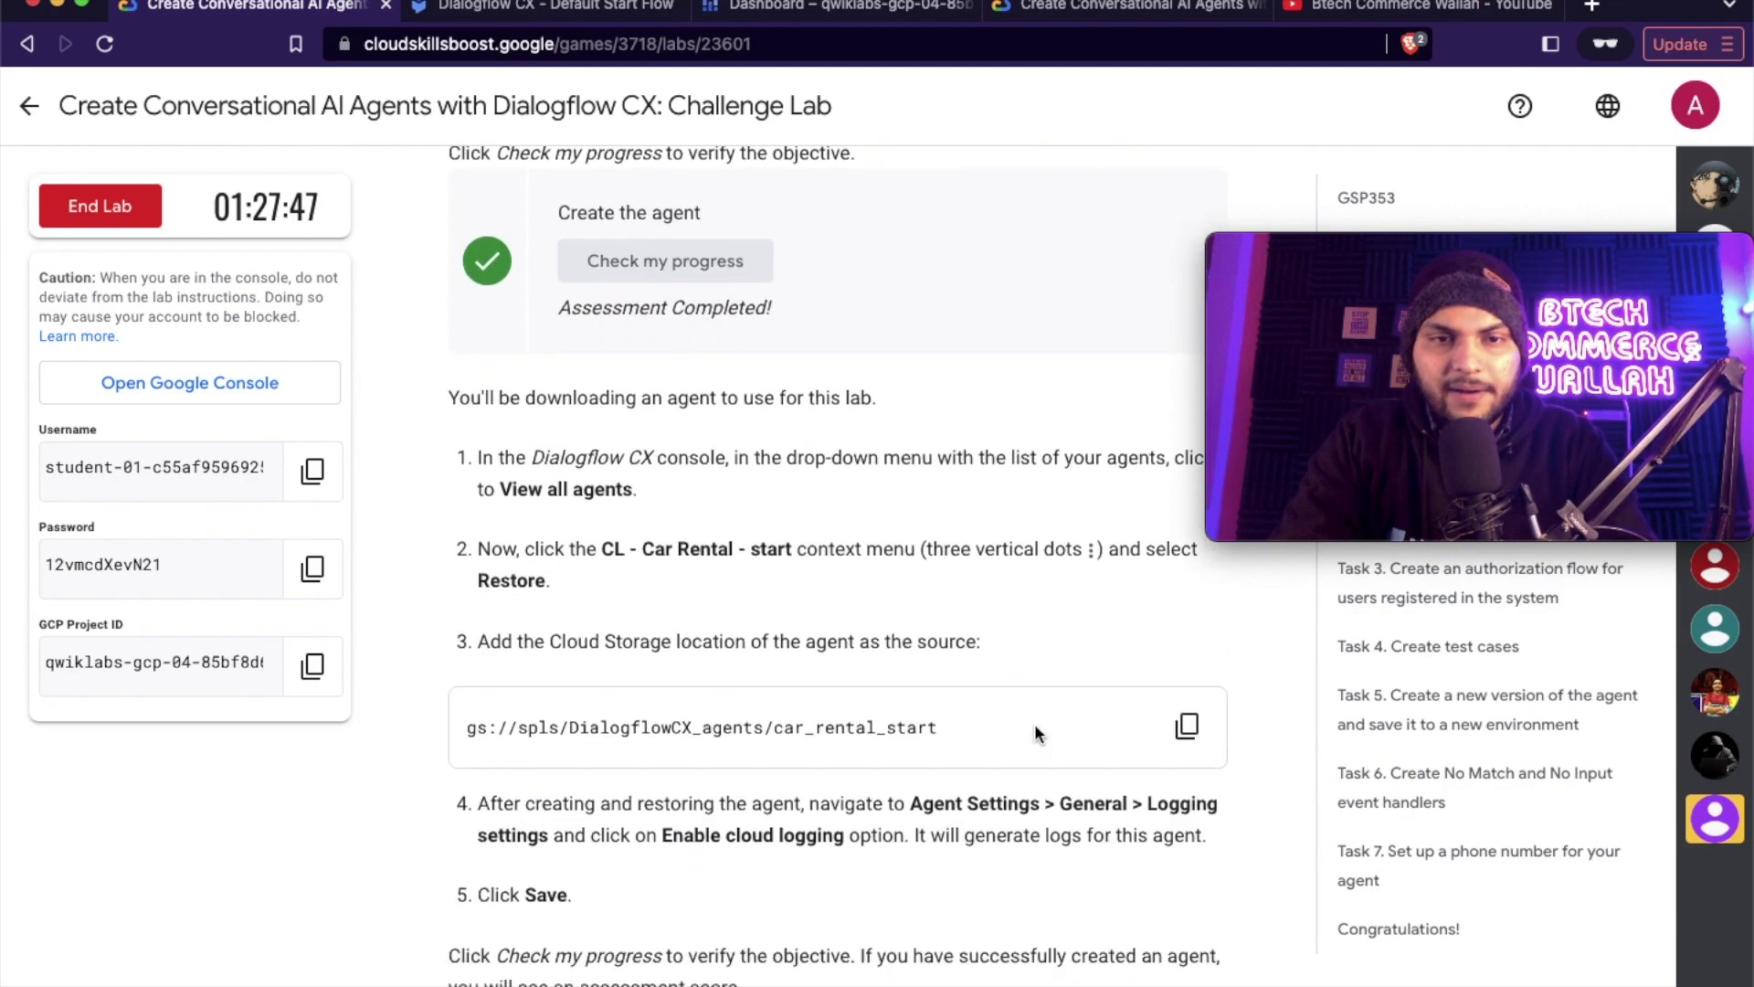
scroll(1034, 723, down, 1)
click(1181, 626)
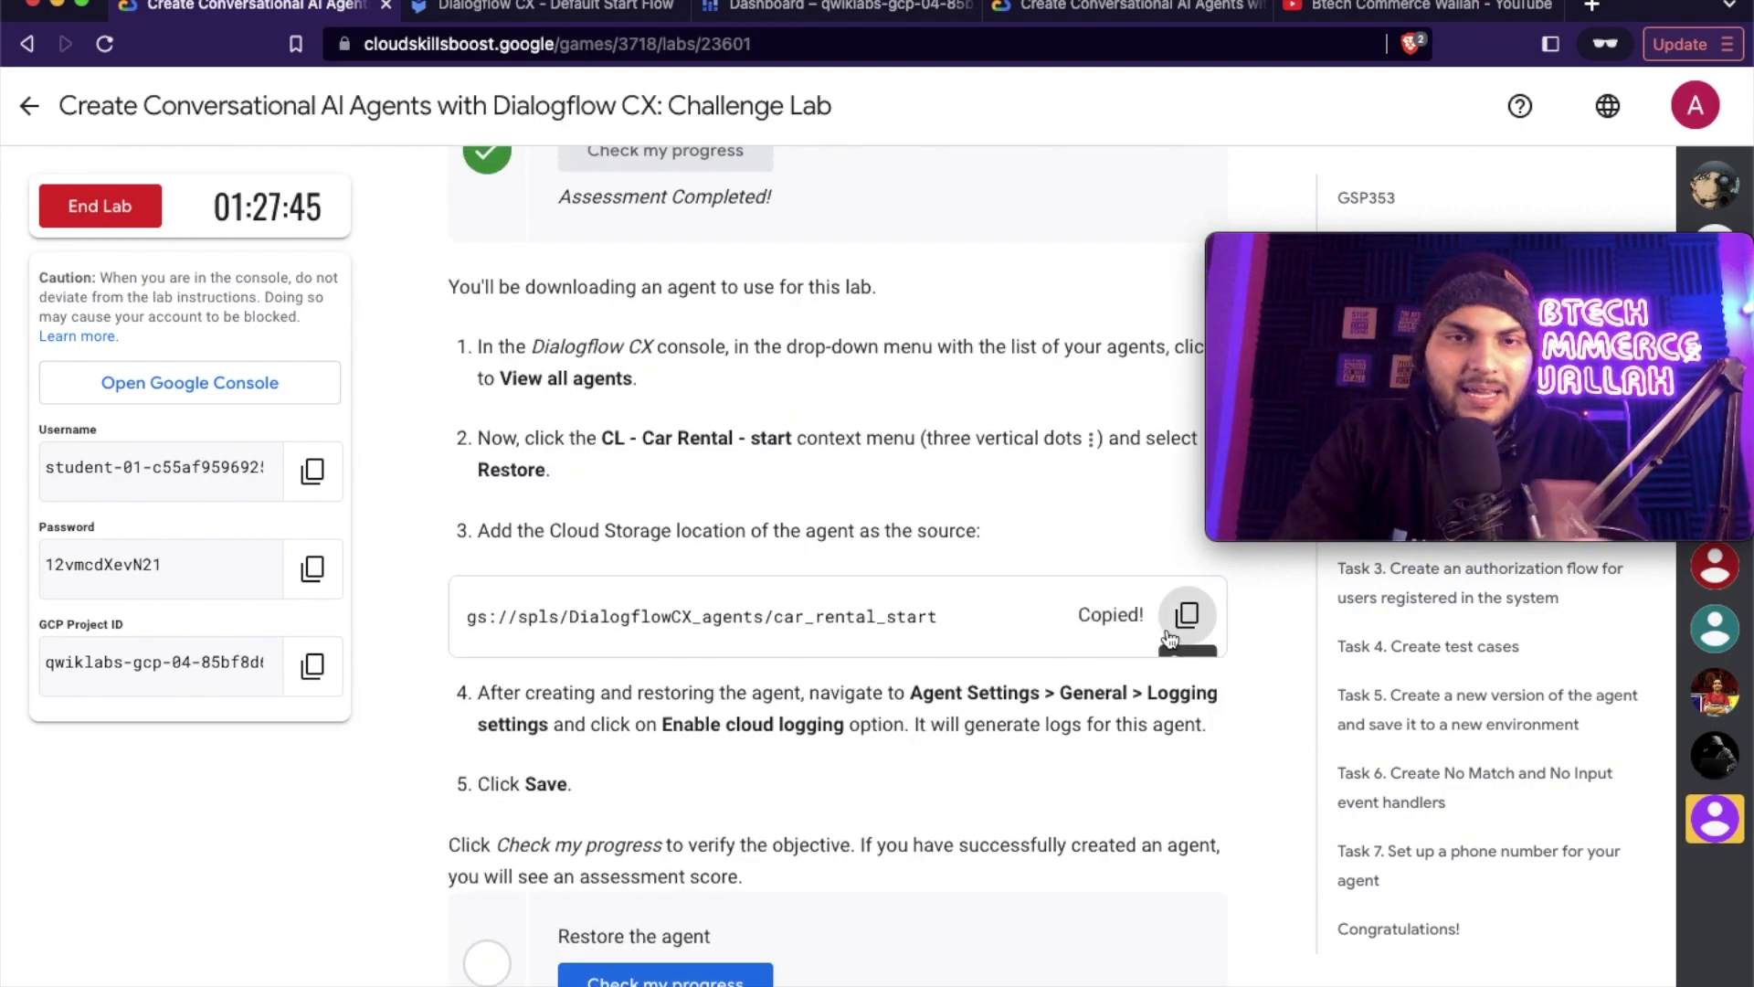
key(ctrl+Tab)
click(890, 114)
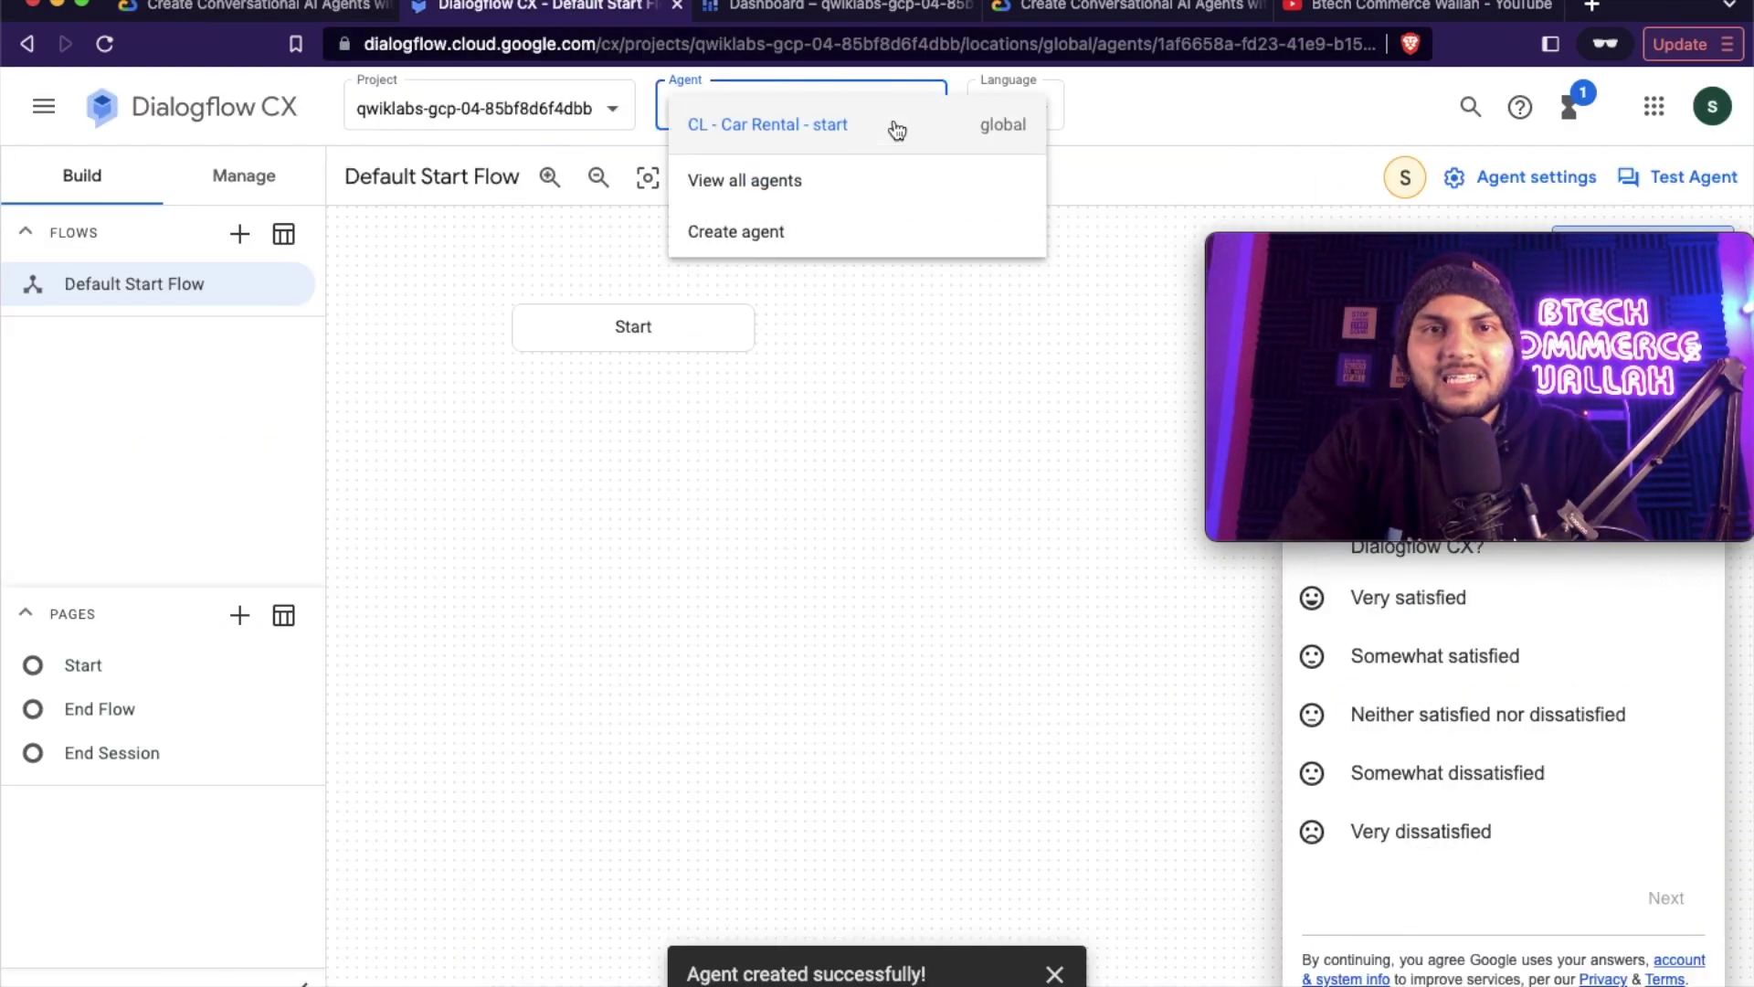
click(797, 183)
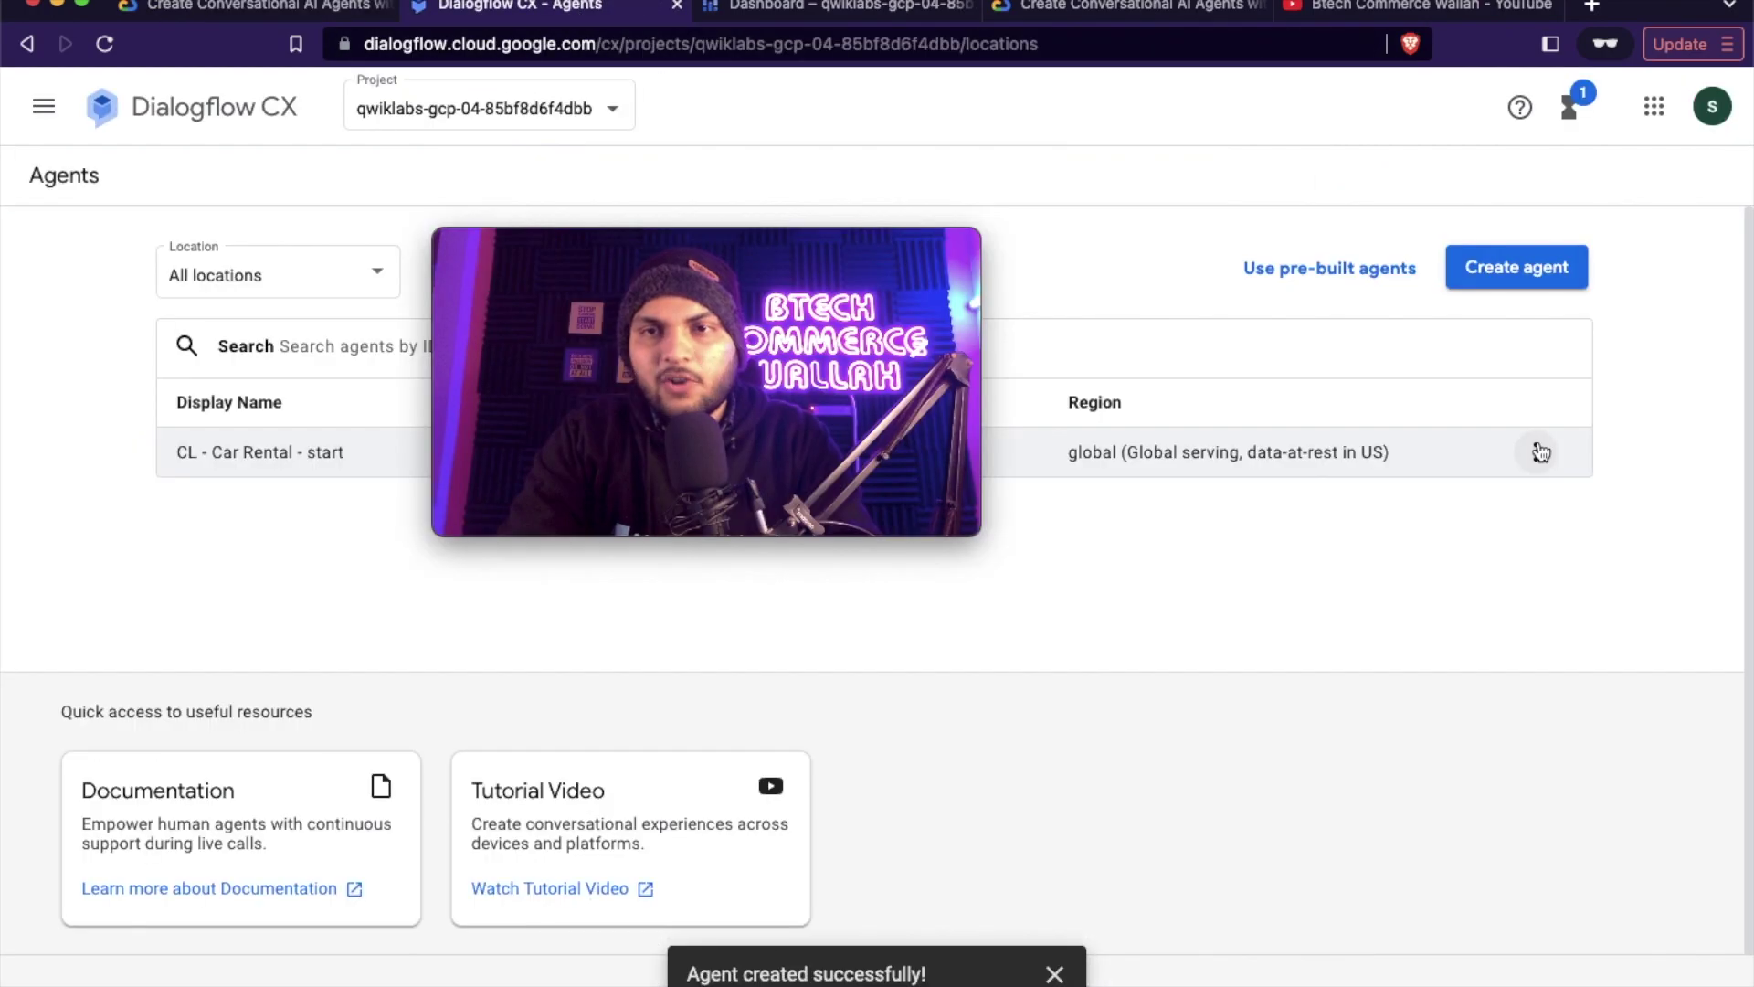
- Restore the CL - Car Rental - start agent from the Cloud Storage URI gs://spls/DialogflowCX_agents/car_rental_start
click(1535, 452)
click(1518, 687)
click(741, 626)
key(ctrl+v)
click(1248, 895)
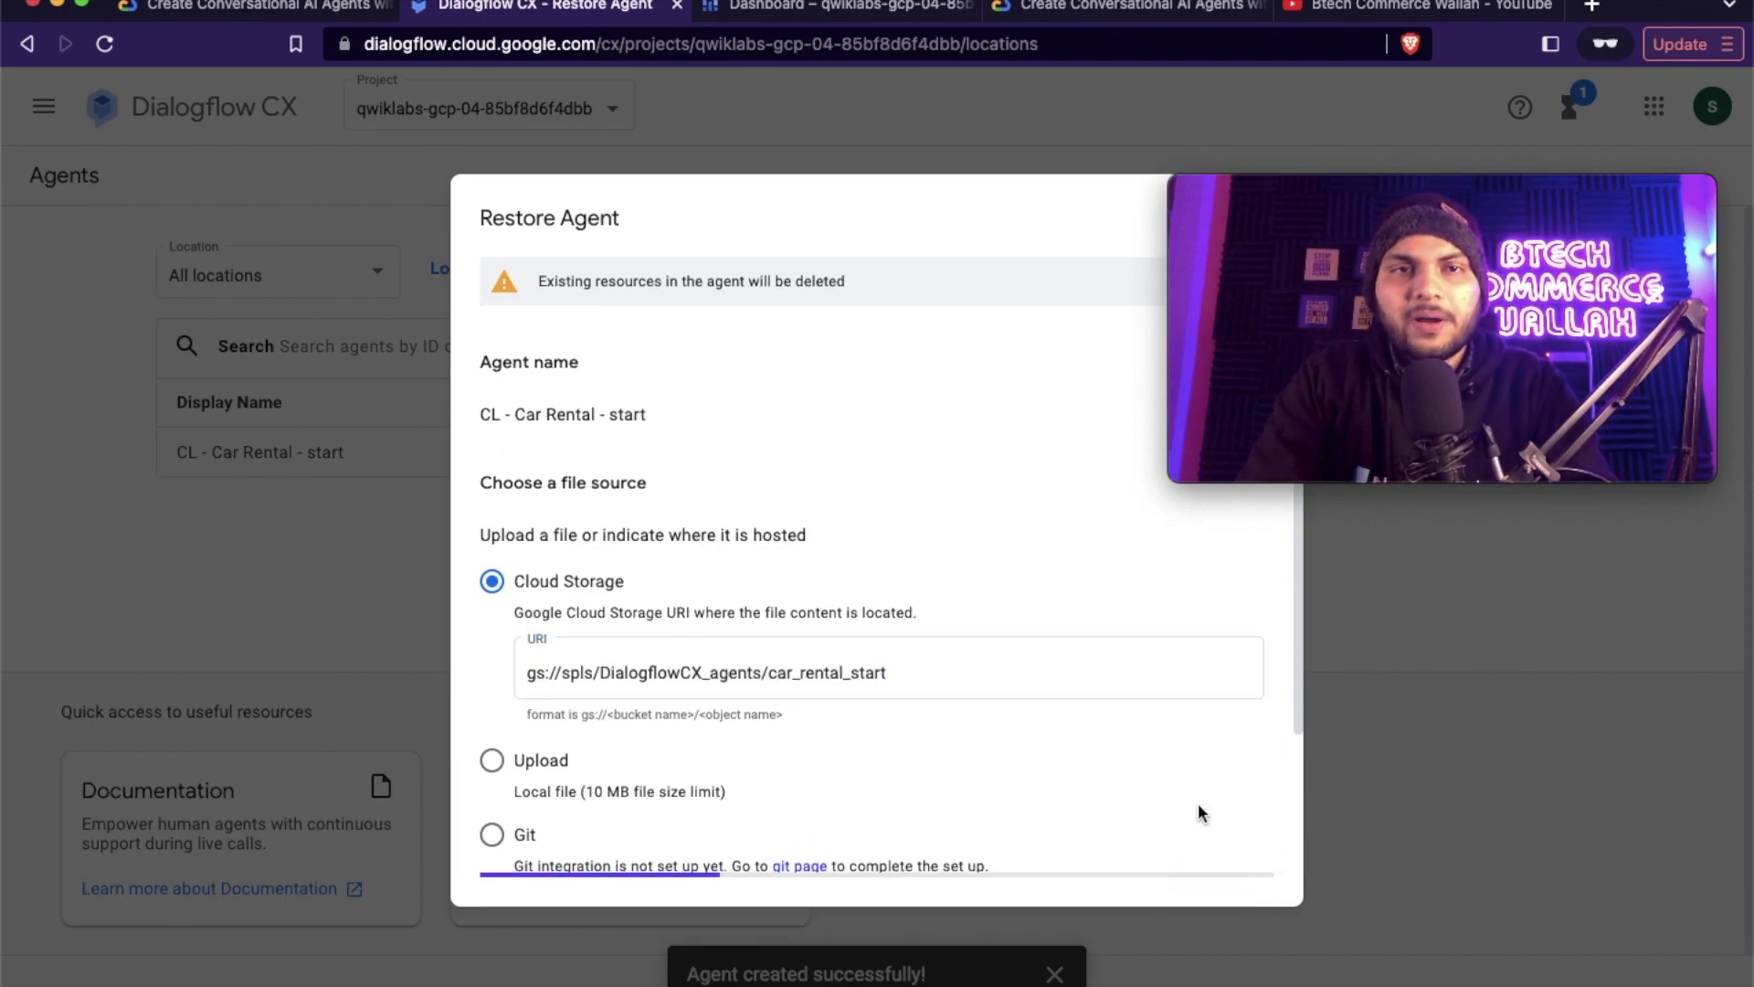
- Read the lab's instructions on enabling cloud logging and return to the restored agent in Dialogflow CX
key(super+1)
scroll(1042, 629, down, 2)
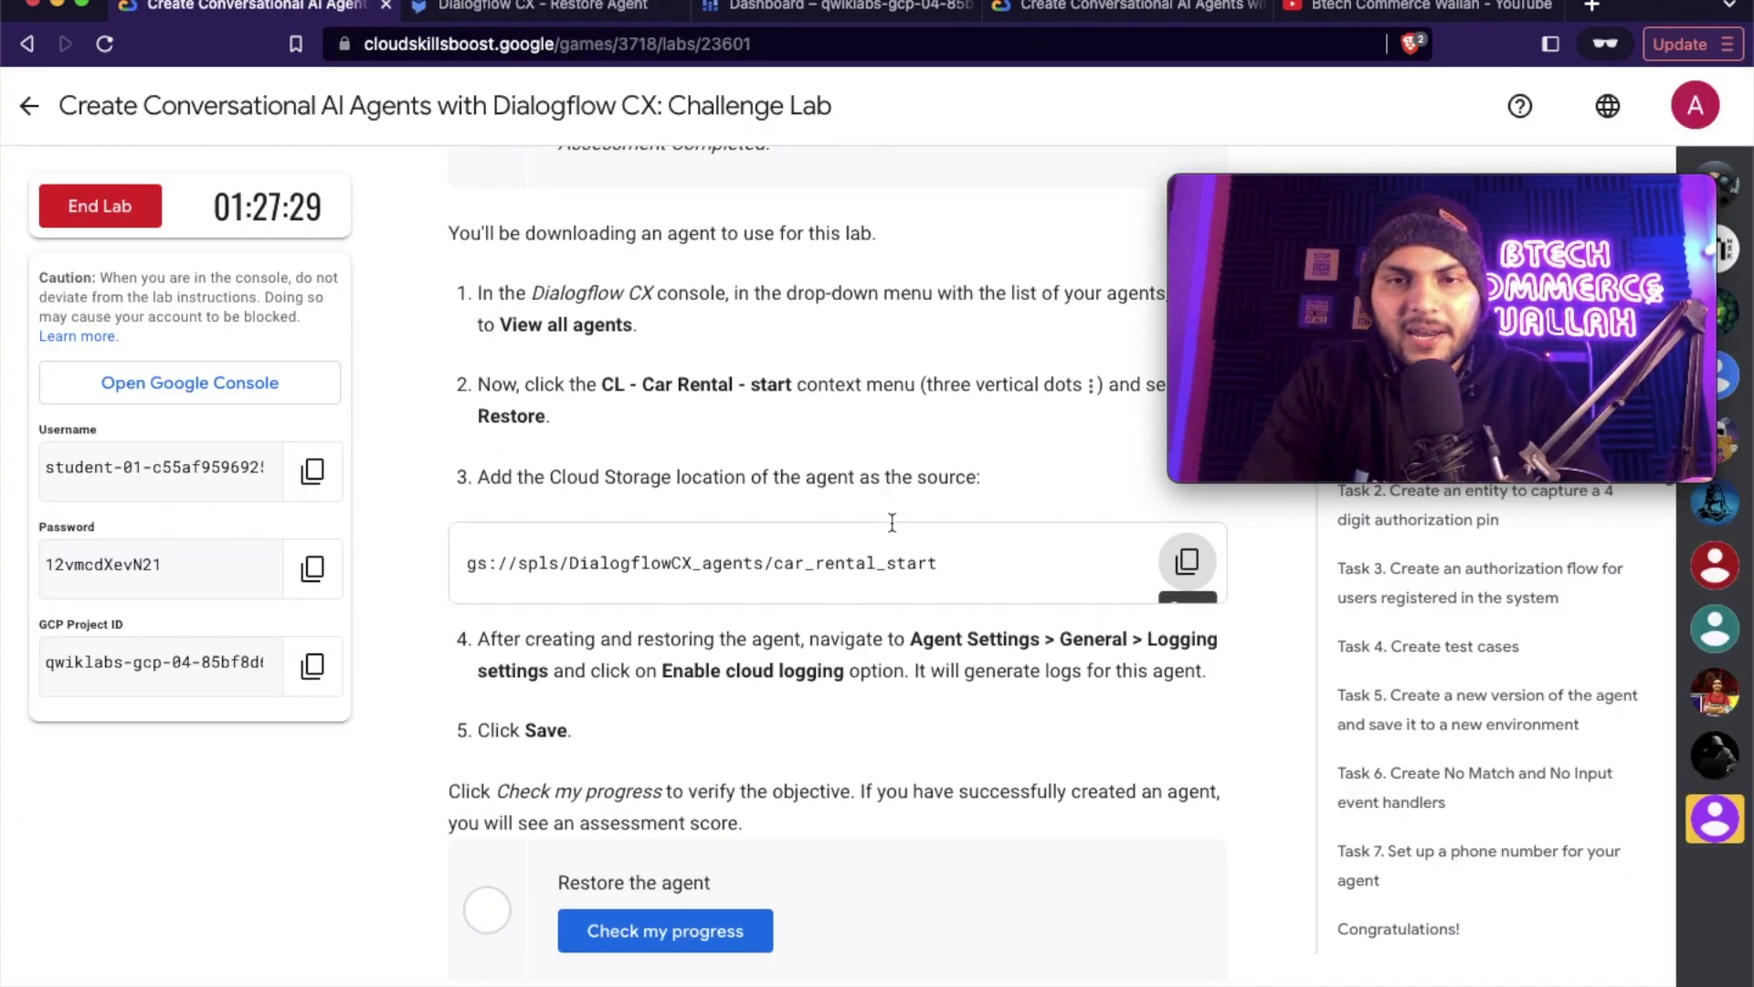
scroll(1023, 623, down, 1)
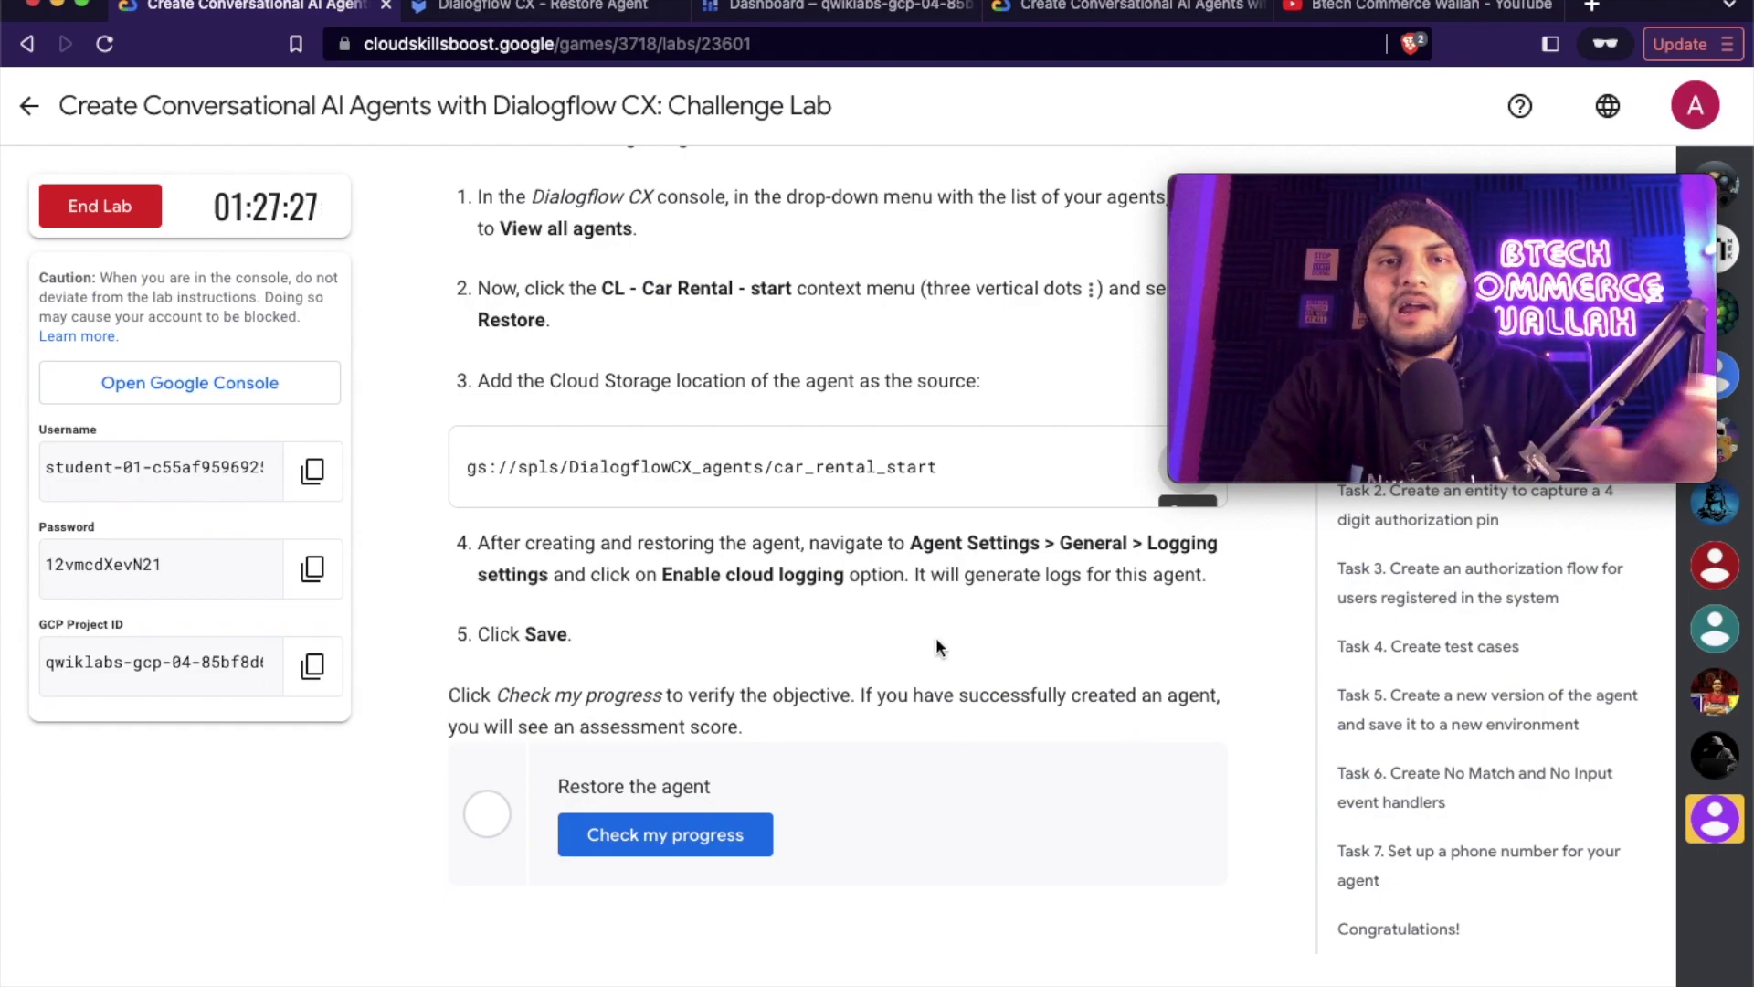
scroll(936, 638, down, 1)
scroll(936, 638, down, 2)
key(super+2)
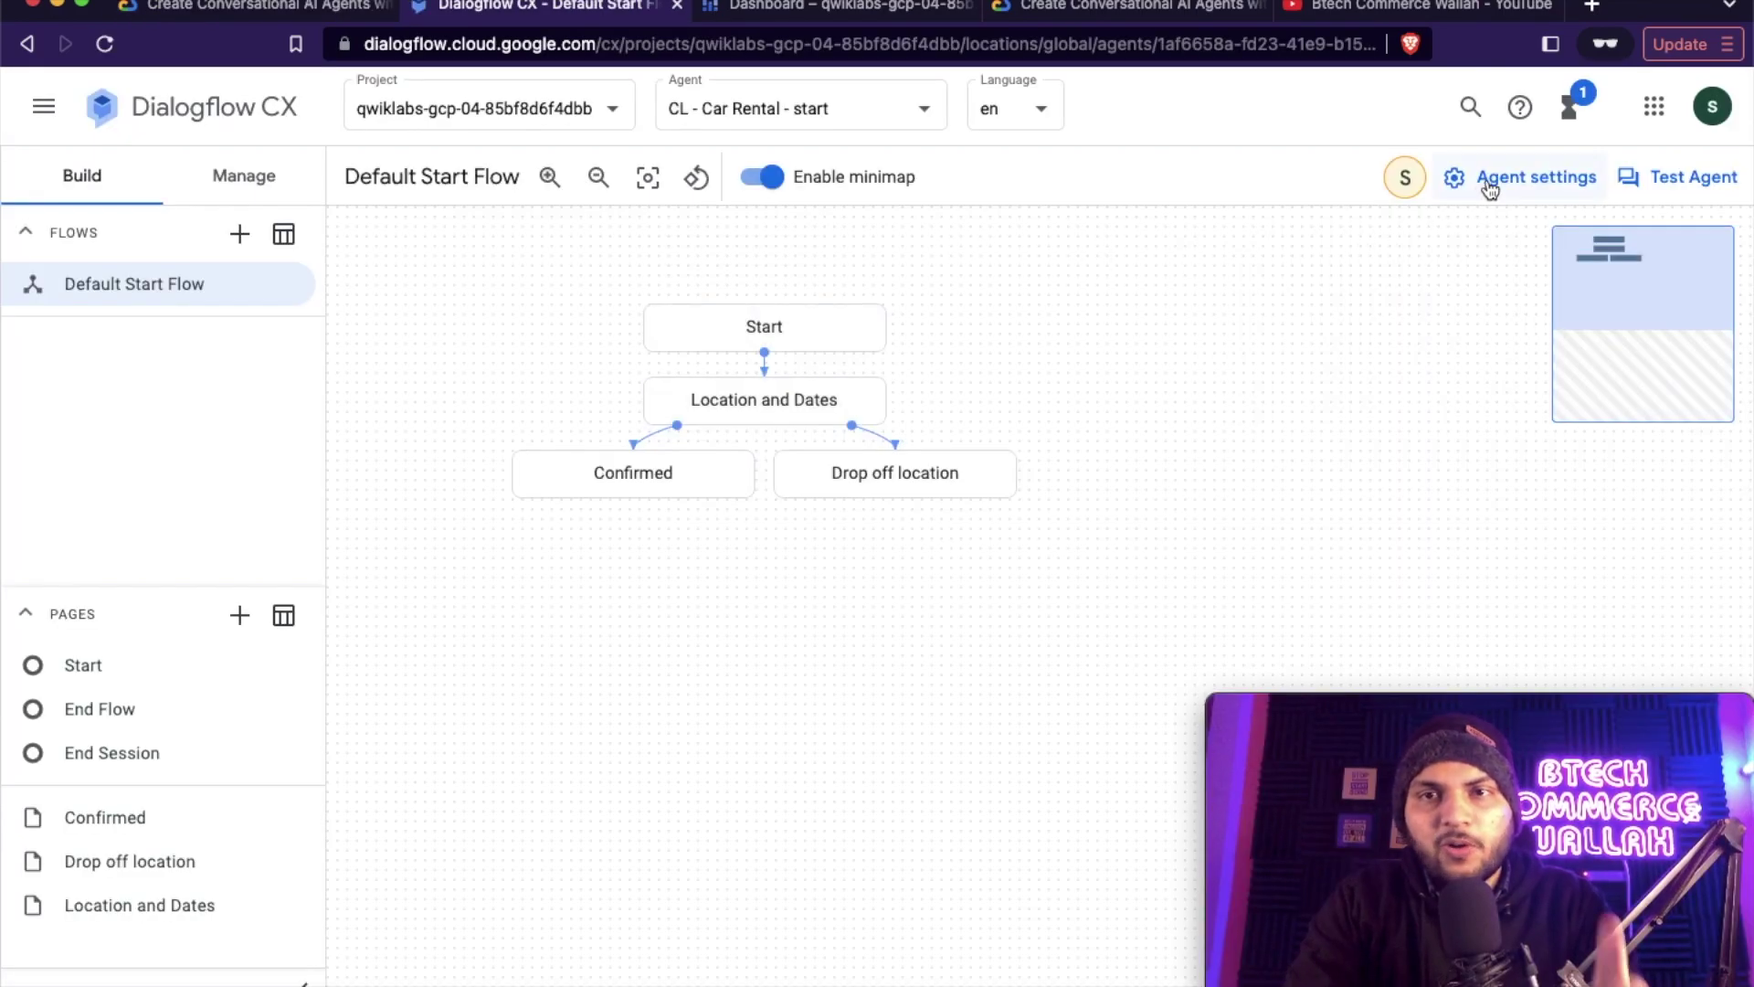
- Enable Cloud Logging in the restored agent's settings, save them and return to the Default Start Flow
click(1489, 183)
scroll(436, 719, down, 1)
click(364, 665)
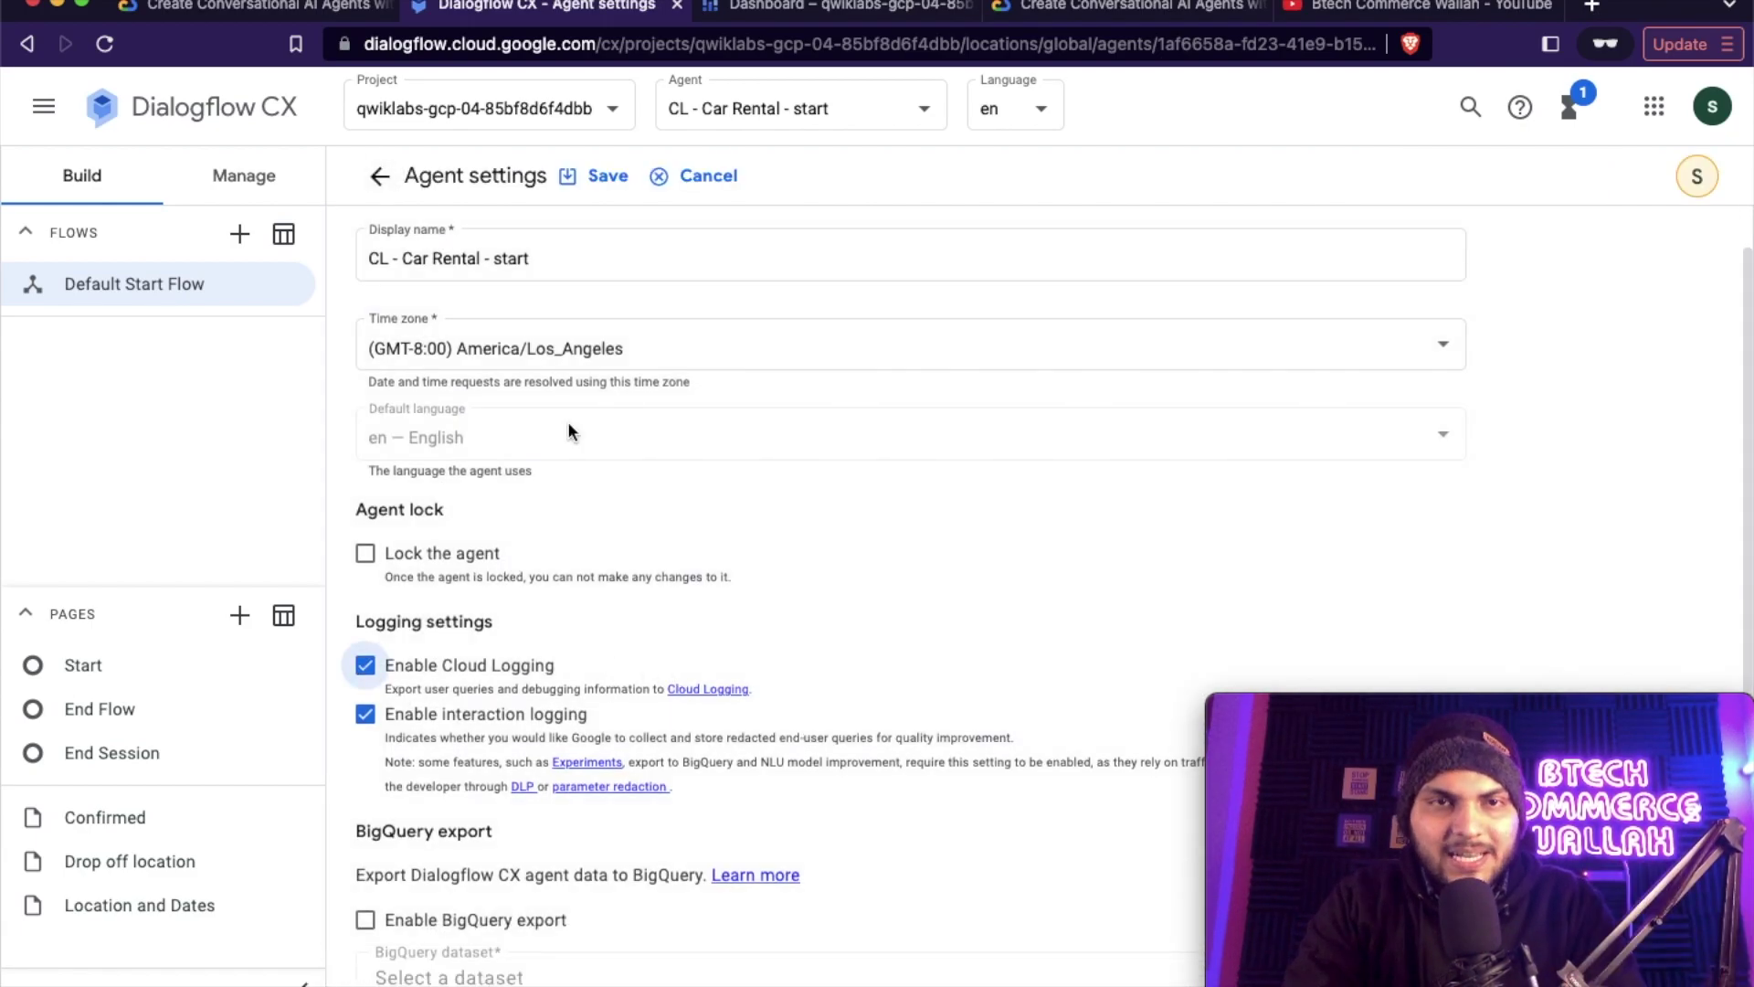
click(594, 176)
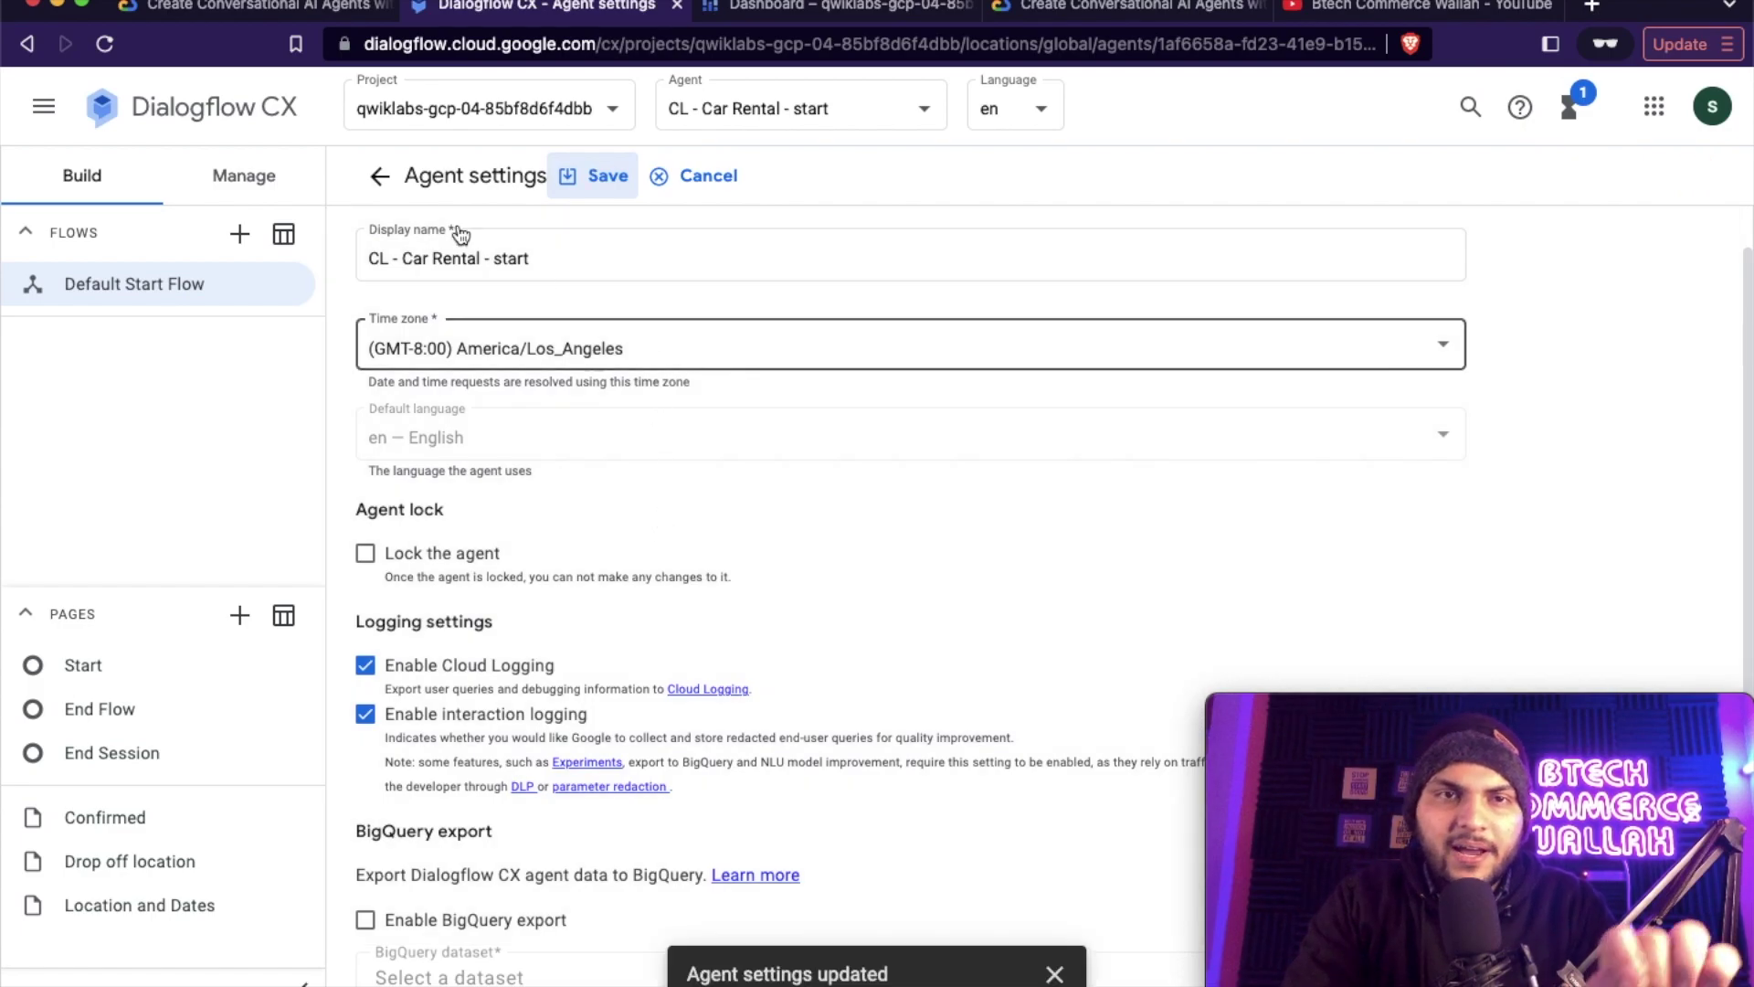
click(379, 175)
- Check the lab progress for the Restore the agent objective
key(ctrl+shift+Tab)
scroll(724, 530, down, 1)
click(654, 585)
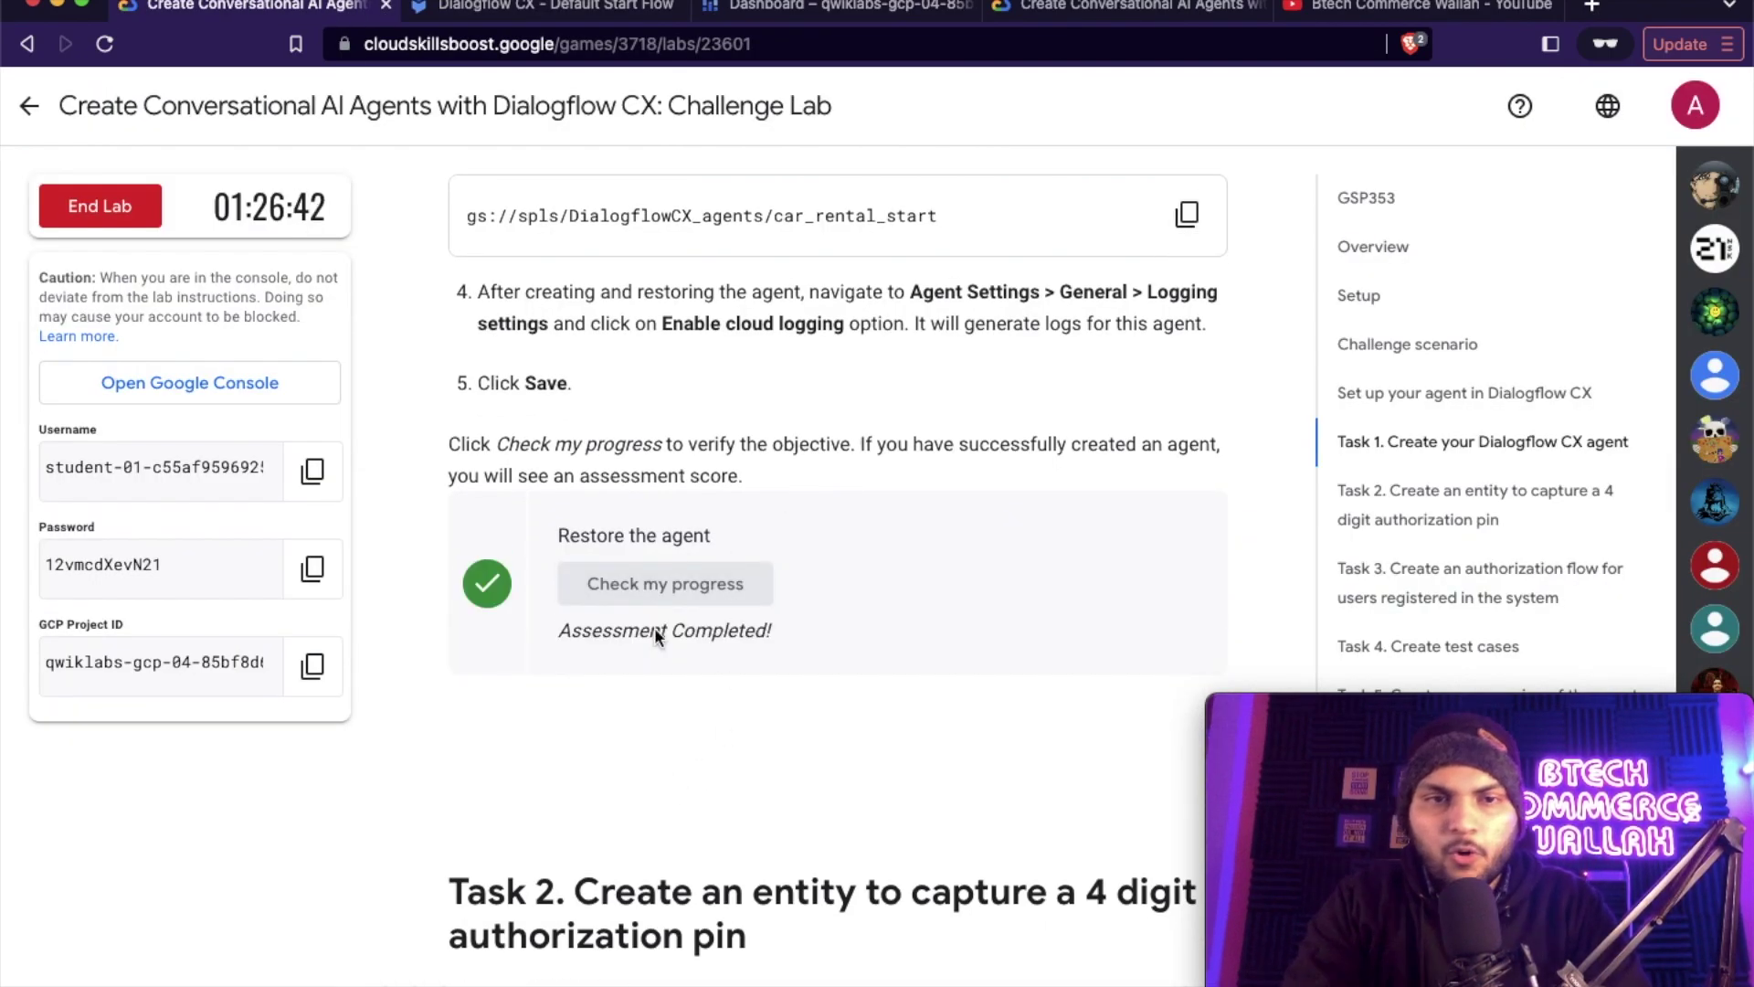
- Glance at the Task 2 instructions and review the checkpoint scores on the reloaded second copy of the lab page
scroll(654, 627, down, 5)
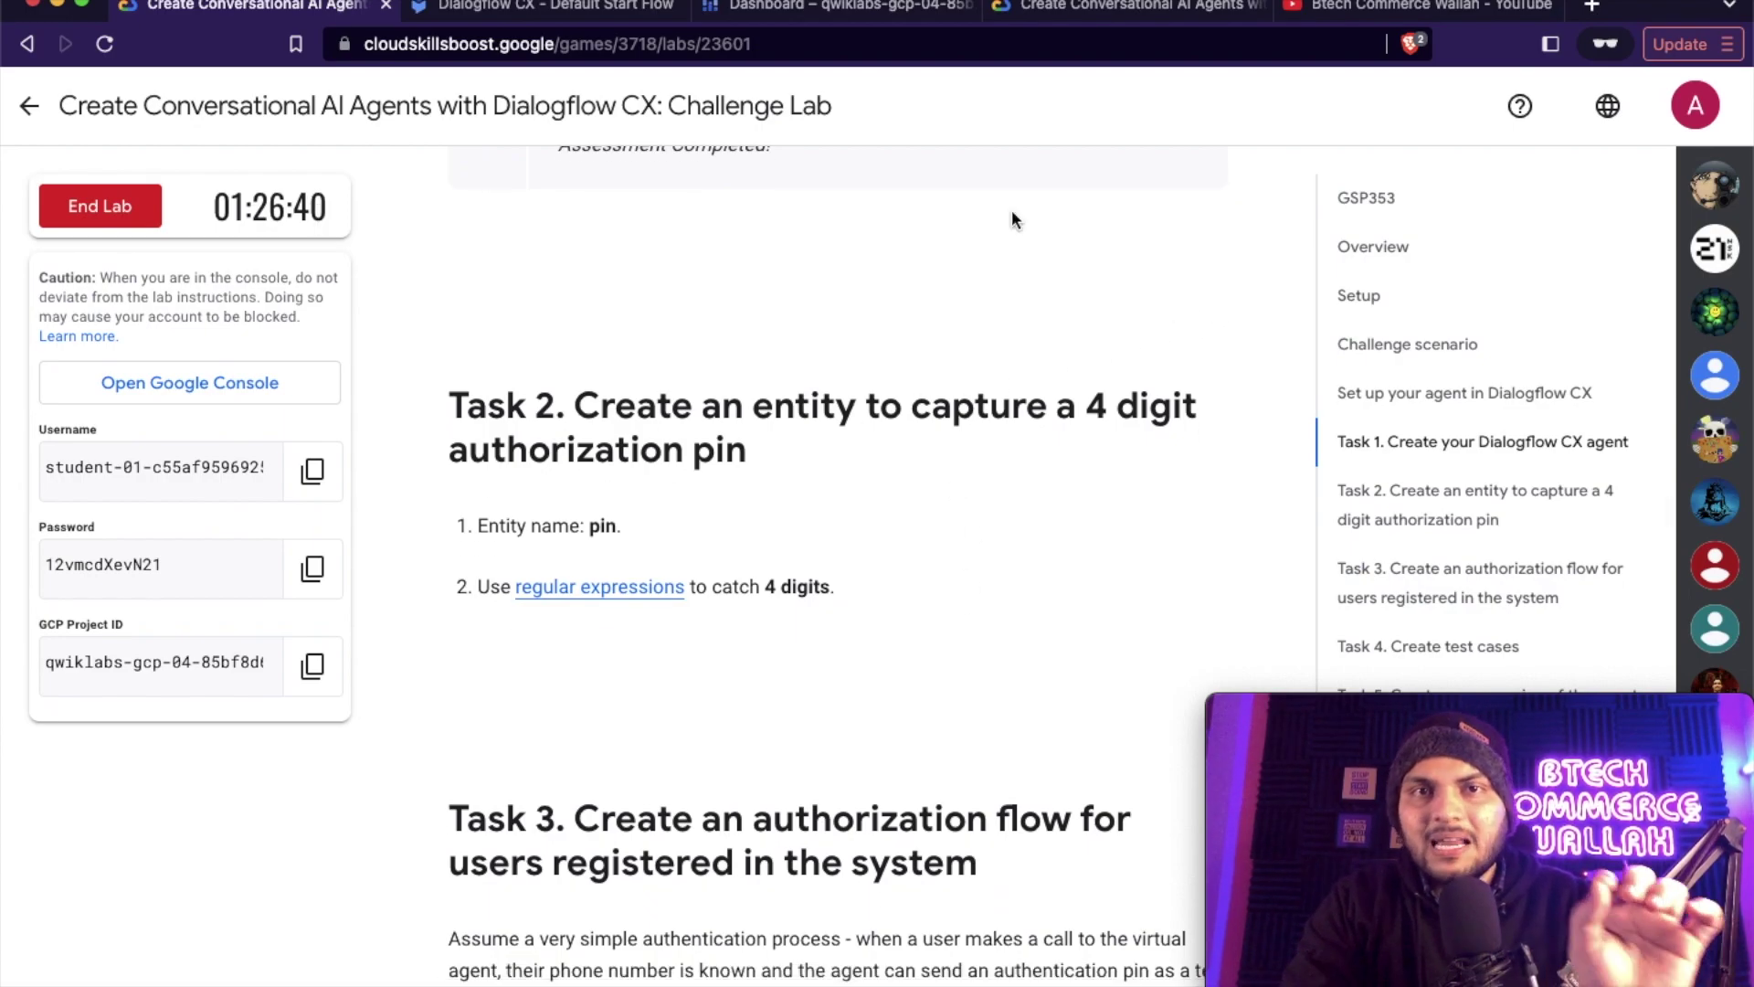
click(1031, 7)
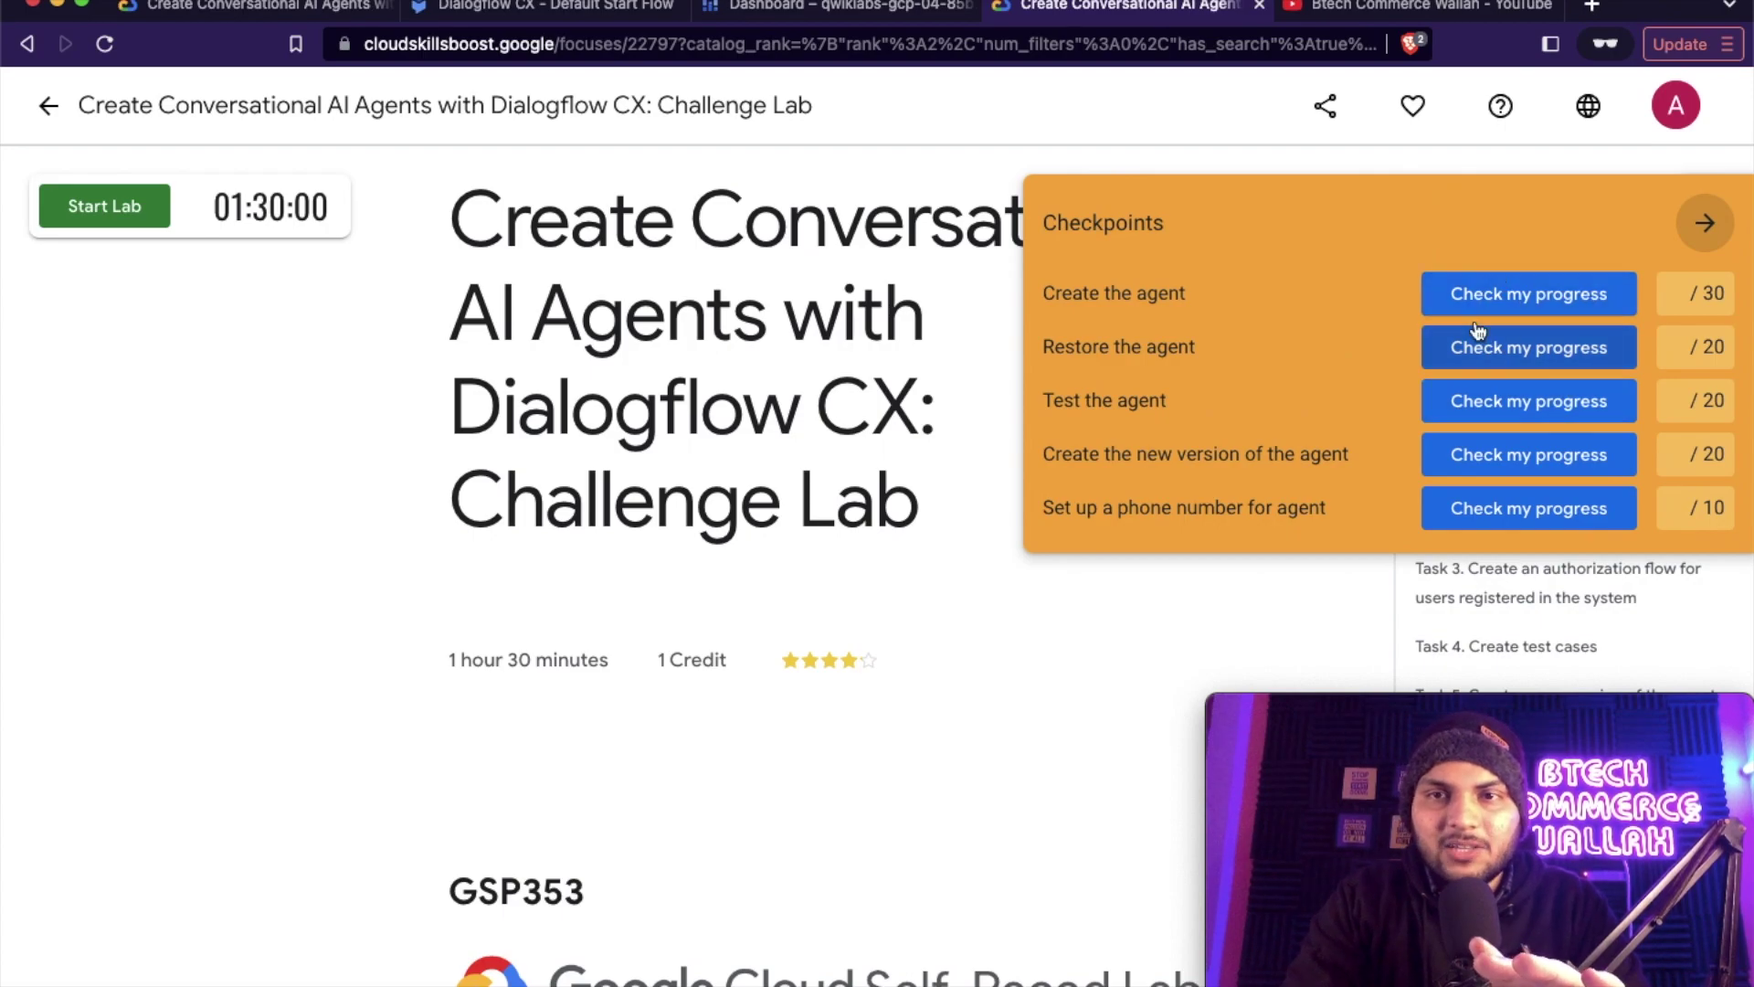
click(1705, 222)
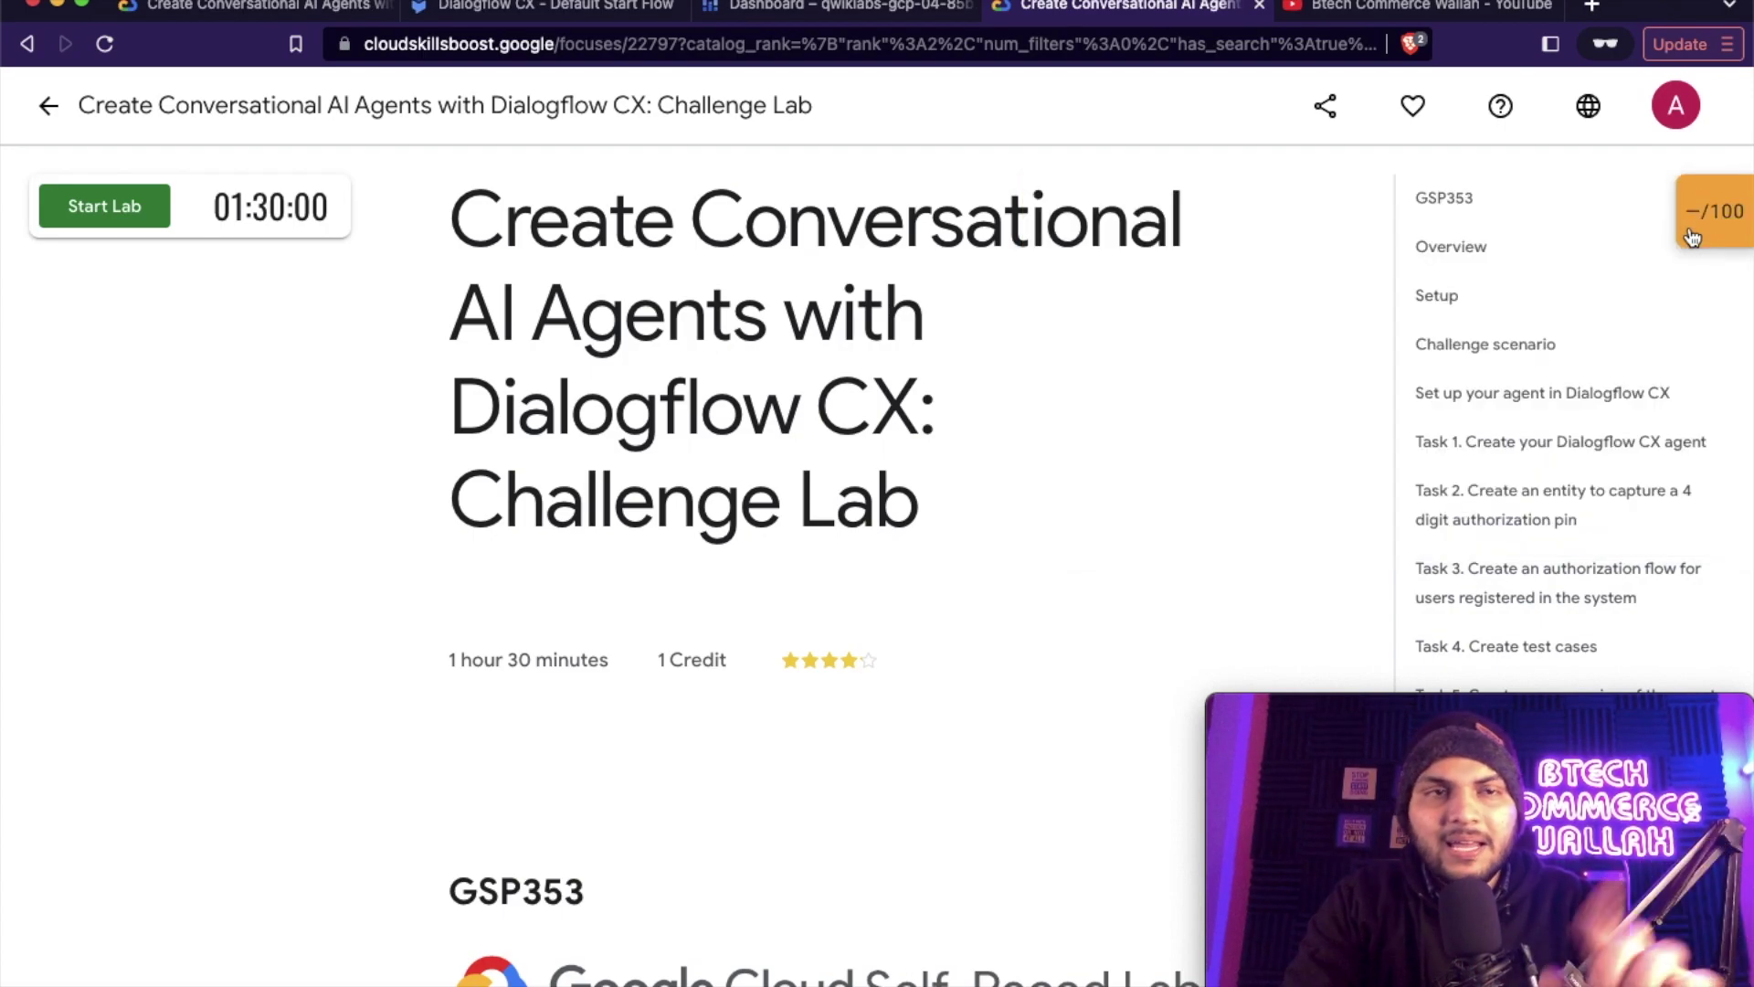
click(105, 46)
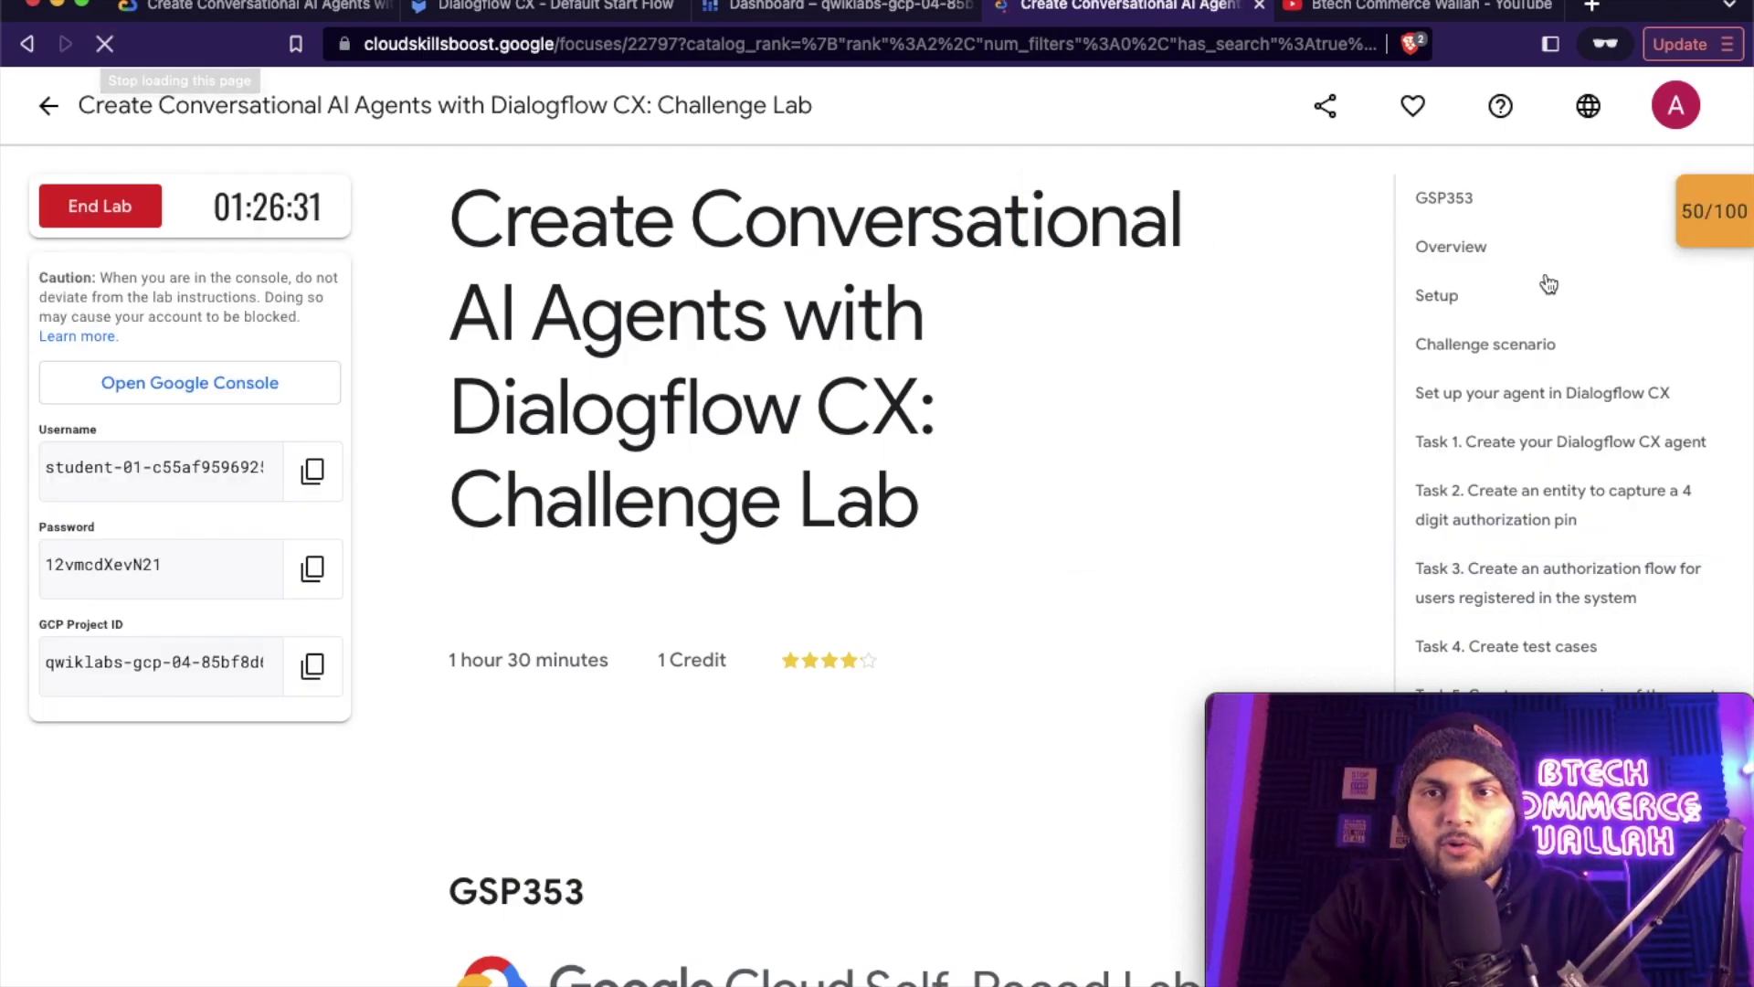
click(1720, 236)
scroll(1524, 402, down, 1)
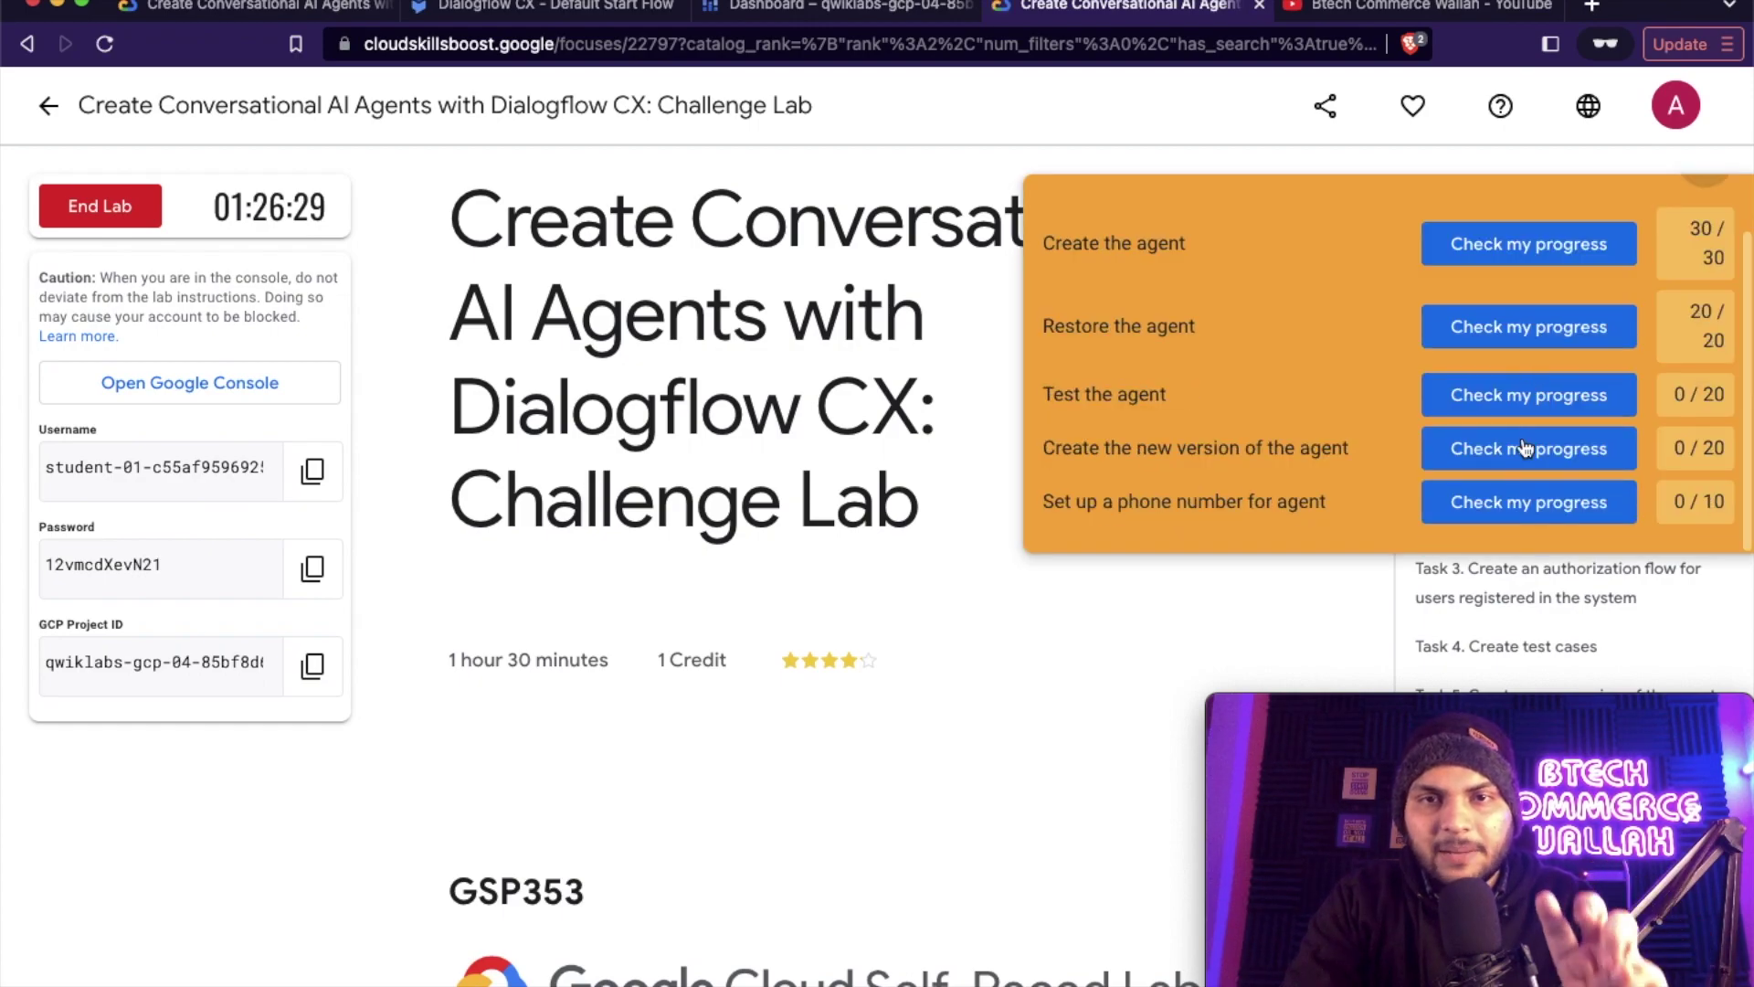
- Copy the sample phrase "I need a car" from the lab's Task 3 and send it to the agent in the Dialogflow CX simulator
key(super+1)
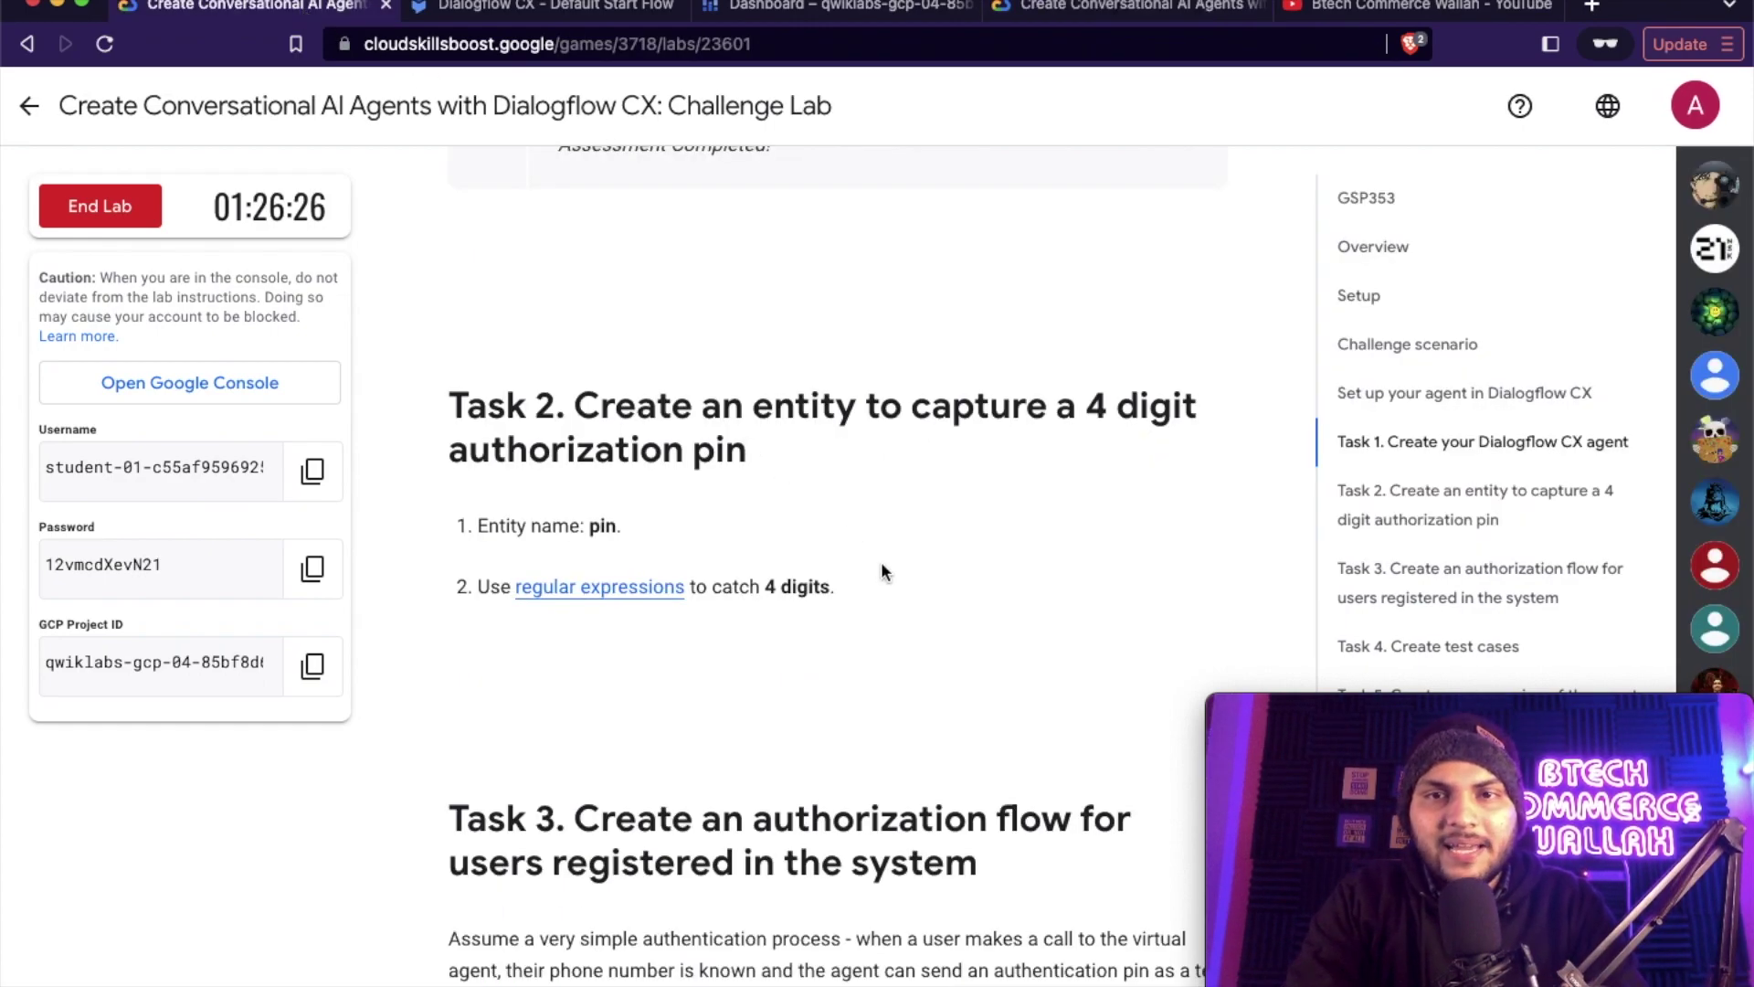
scroll(984, 623, down, 10)
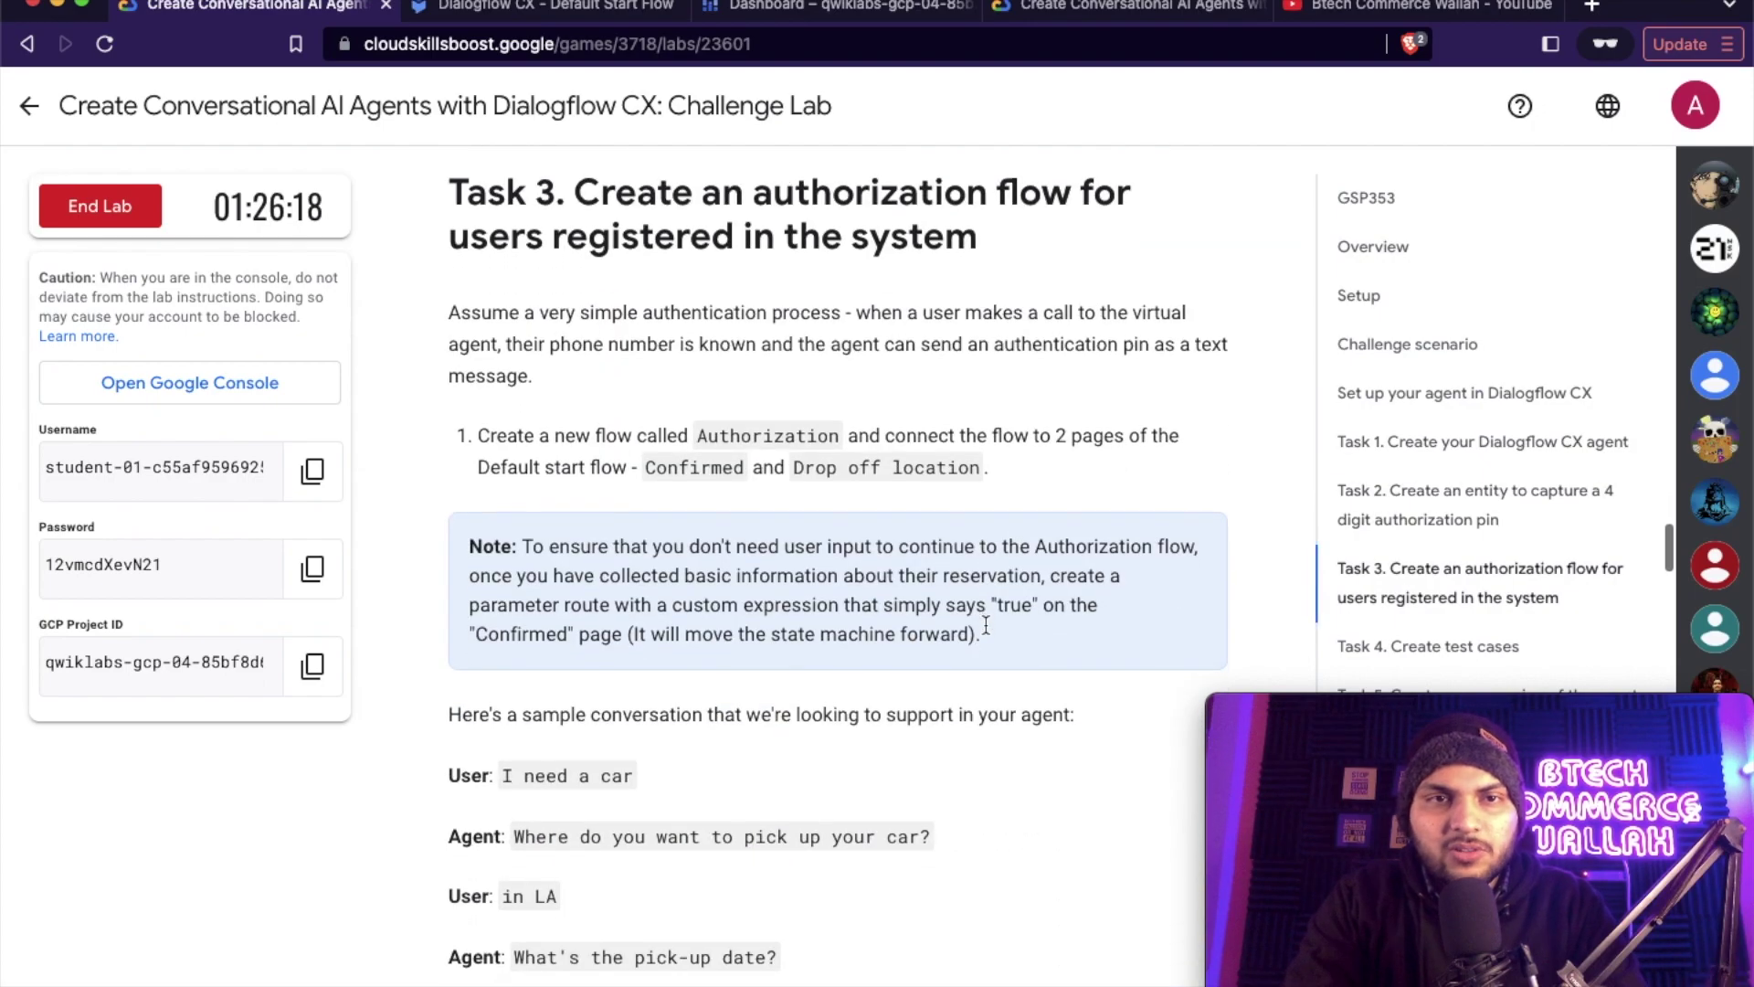
drag(506, 577, 639, 580)
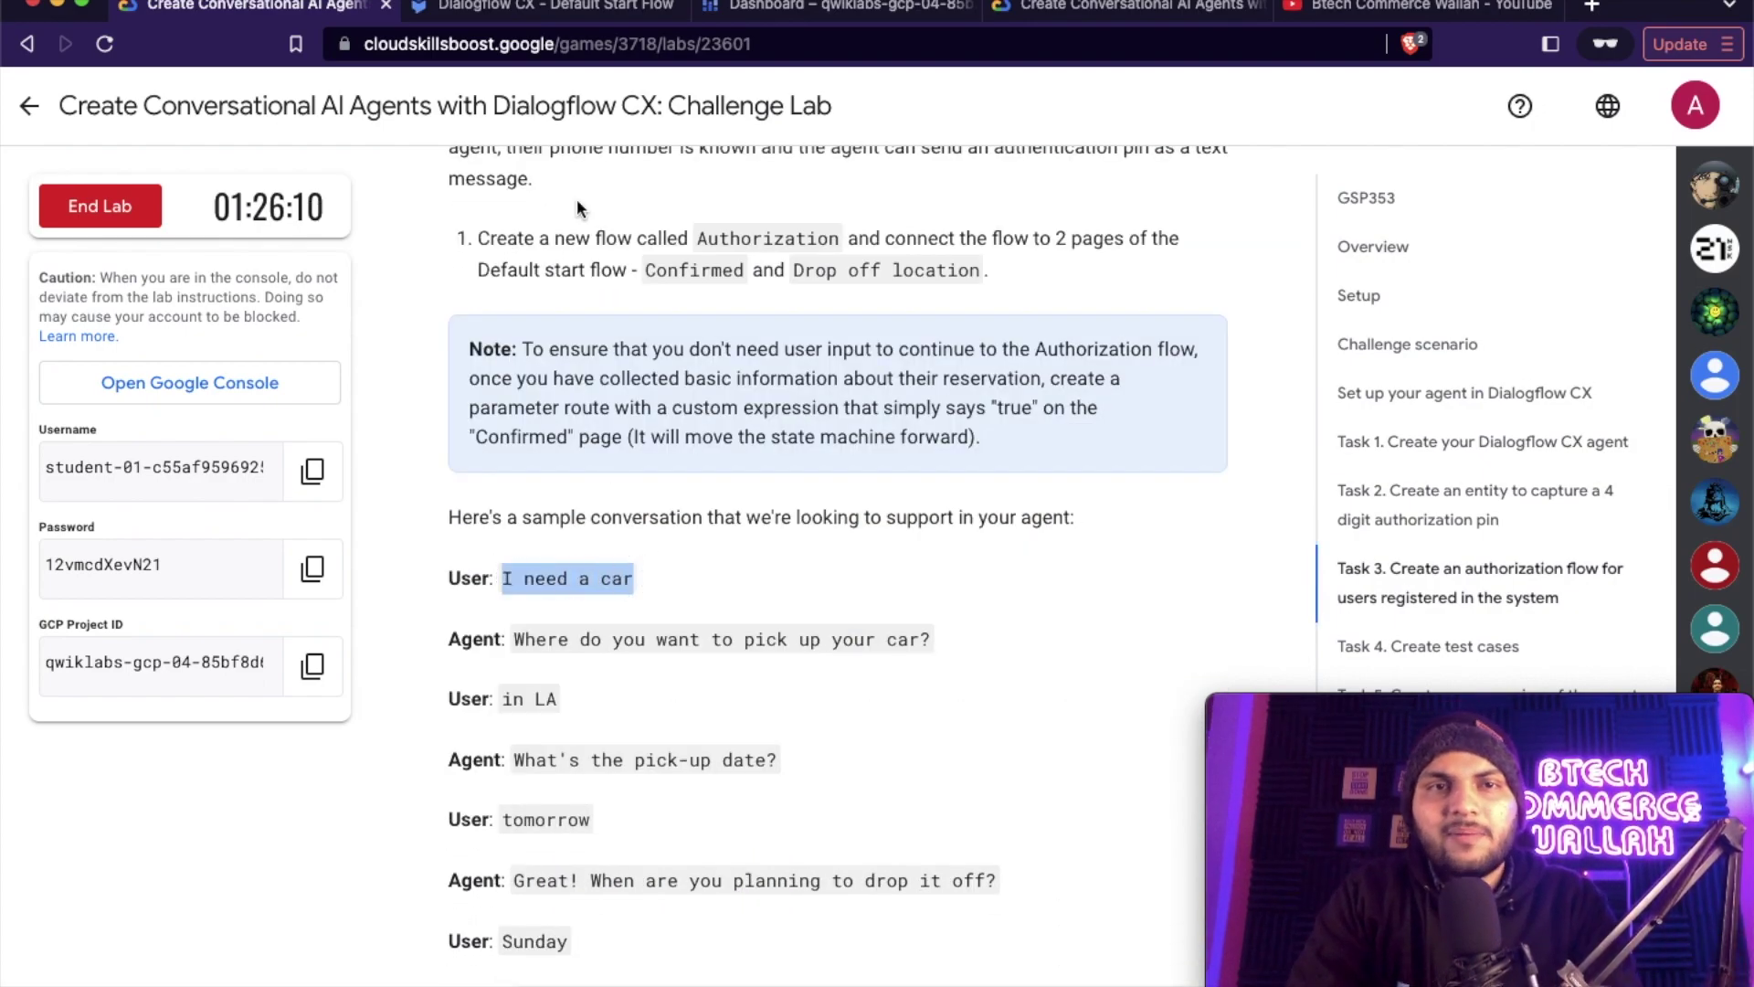
click(559, 9)
click(1679, 176)
click(1345, 918)
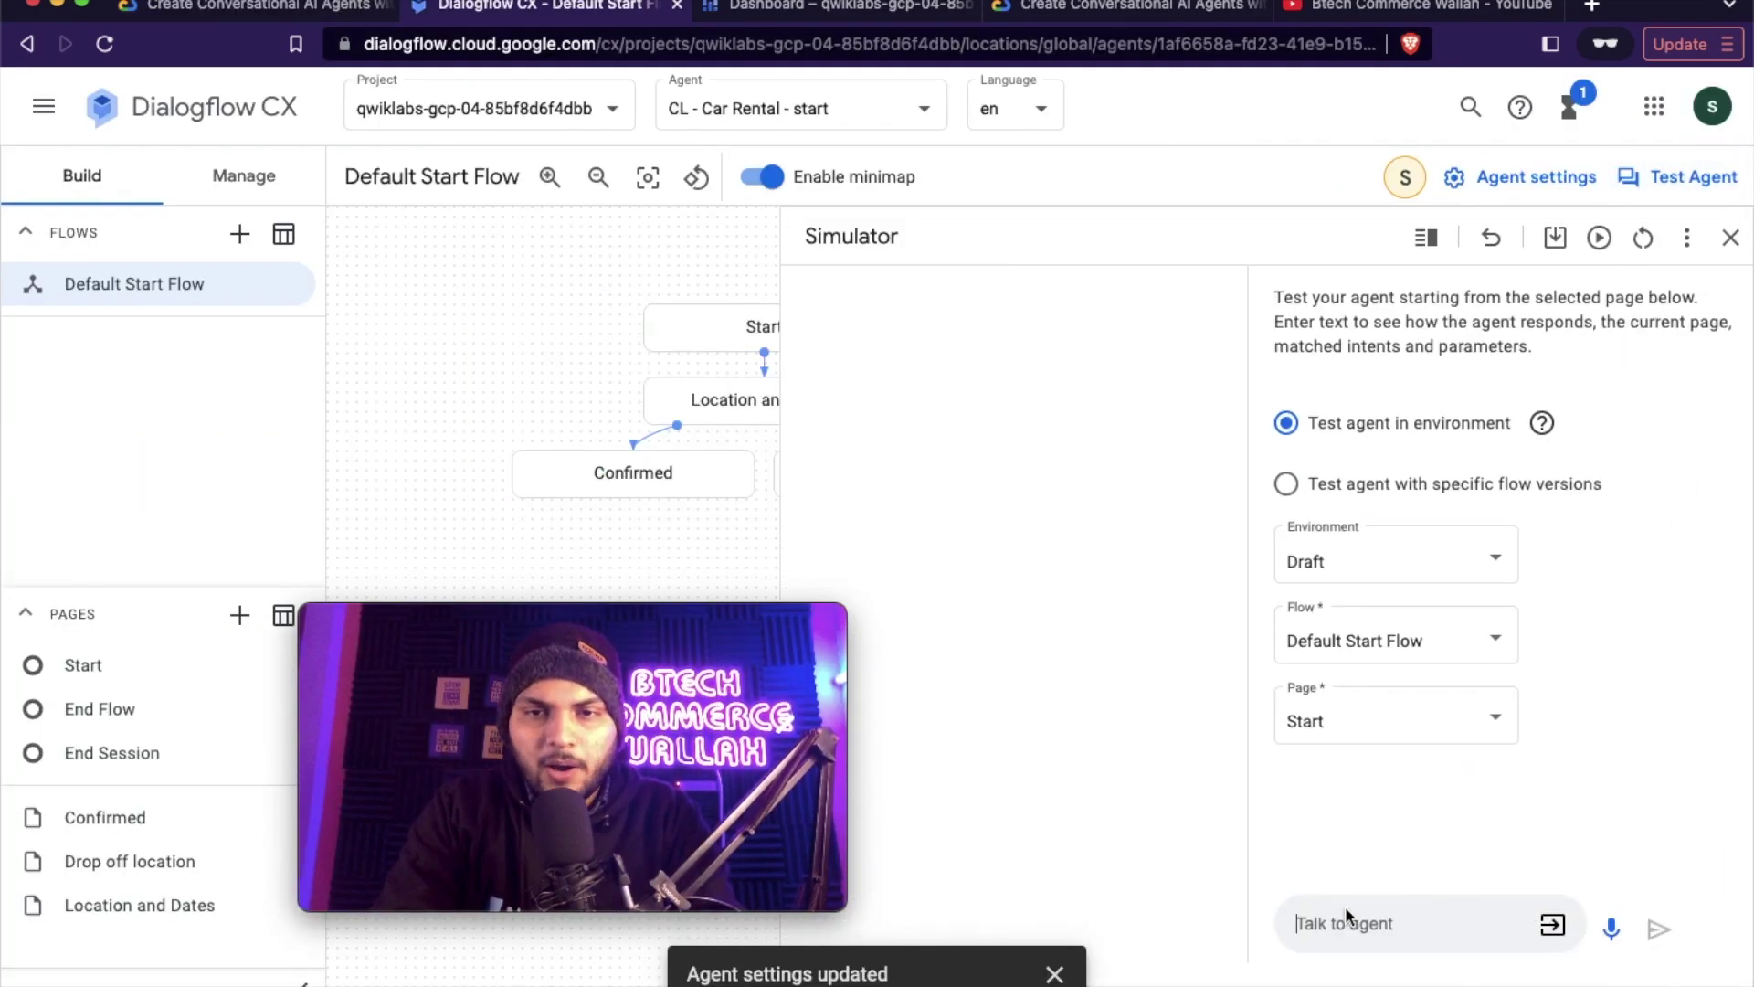
key(Return)
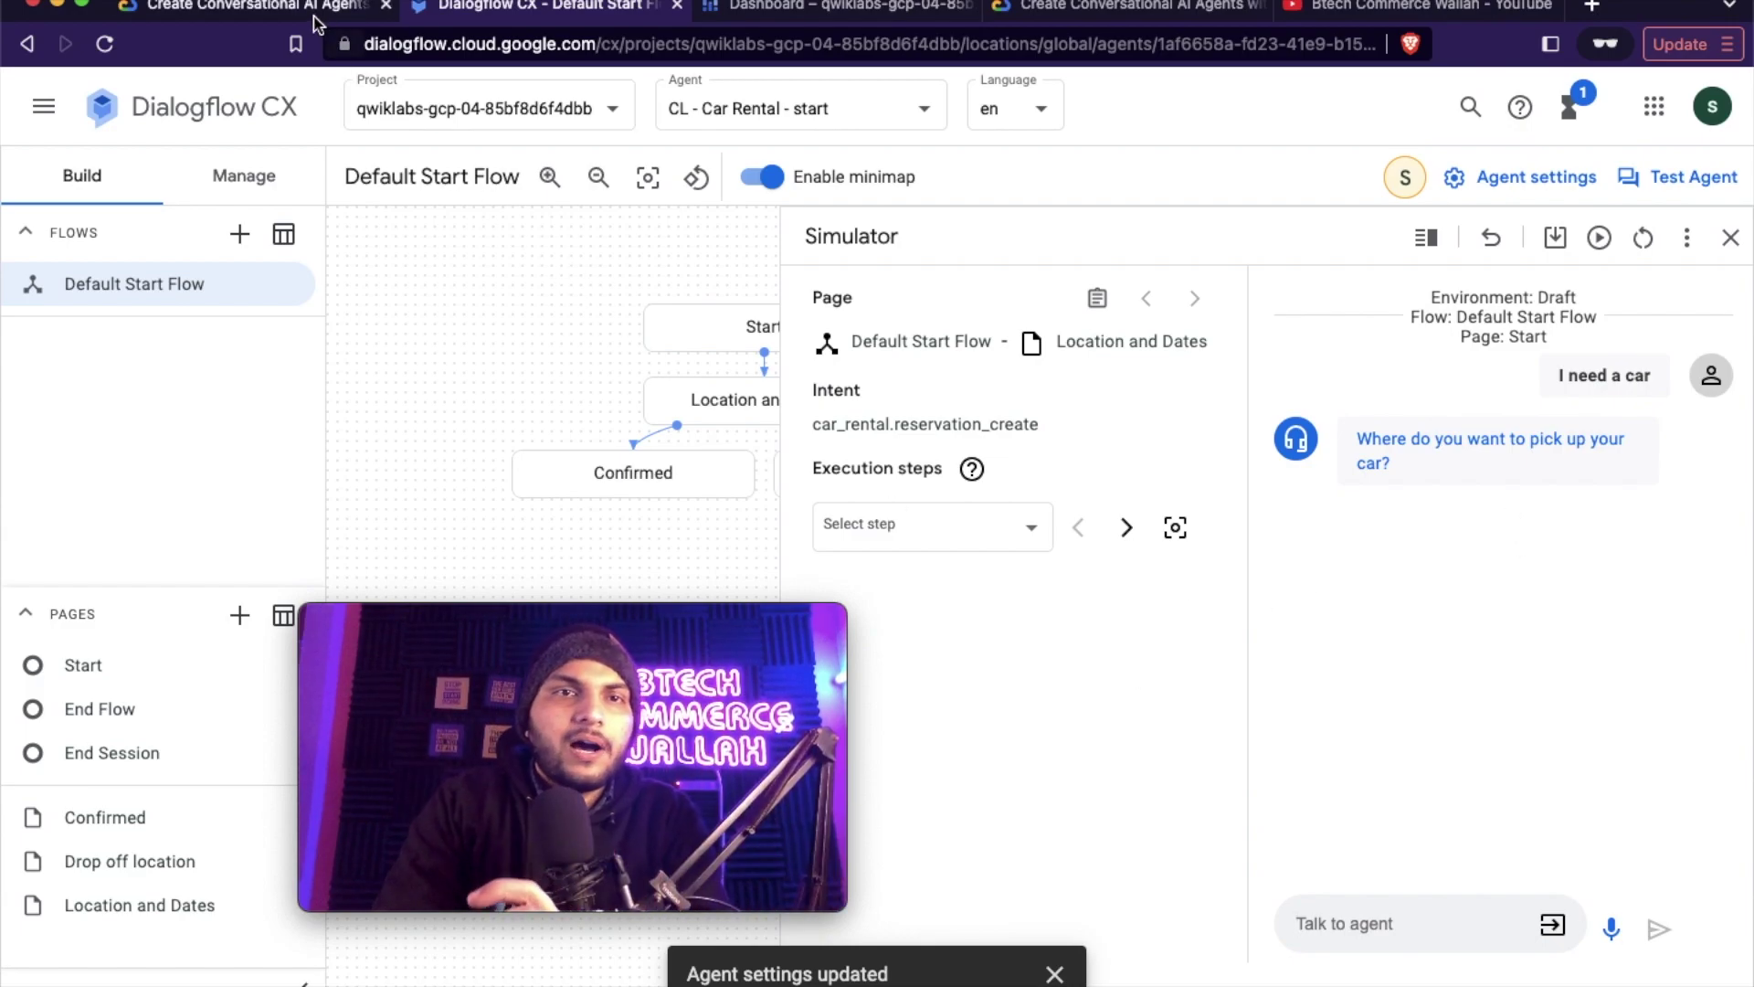
- Copy the sample reply "in LA" from the lab's Task 3 conversation and send it to the agent in the simulator
key(ctrl+shift+Tab)
scroll(725, 462, down, 2)
scroll(726, 462, down, 2)
drag(503, 429, 559, 431)
key(super+c)
click(516, 6)
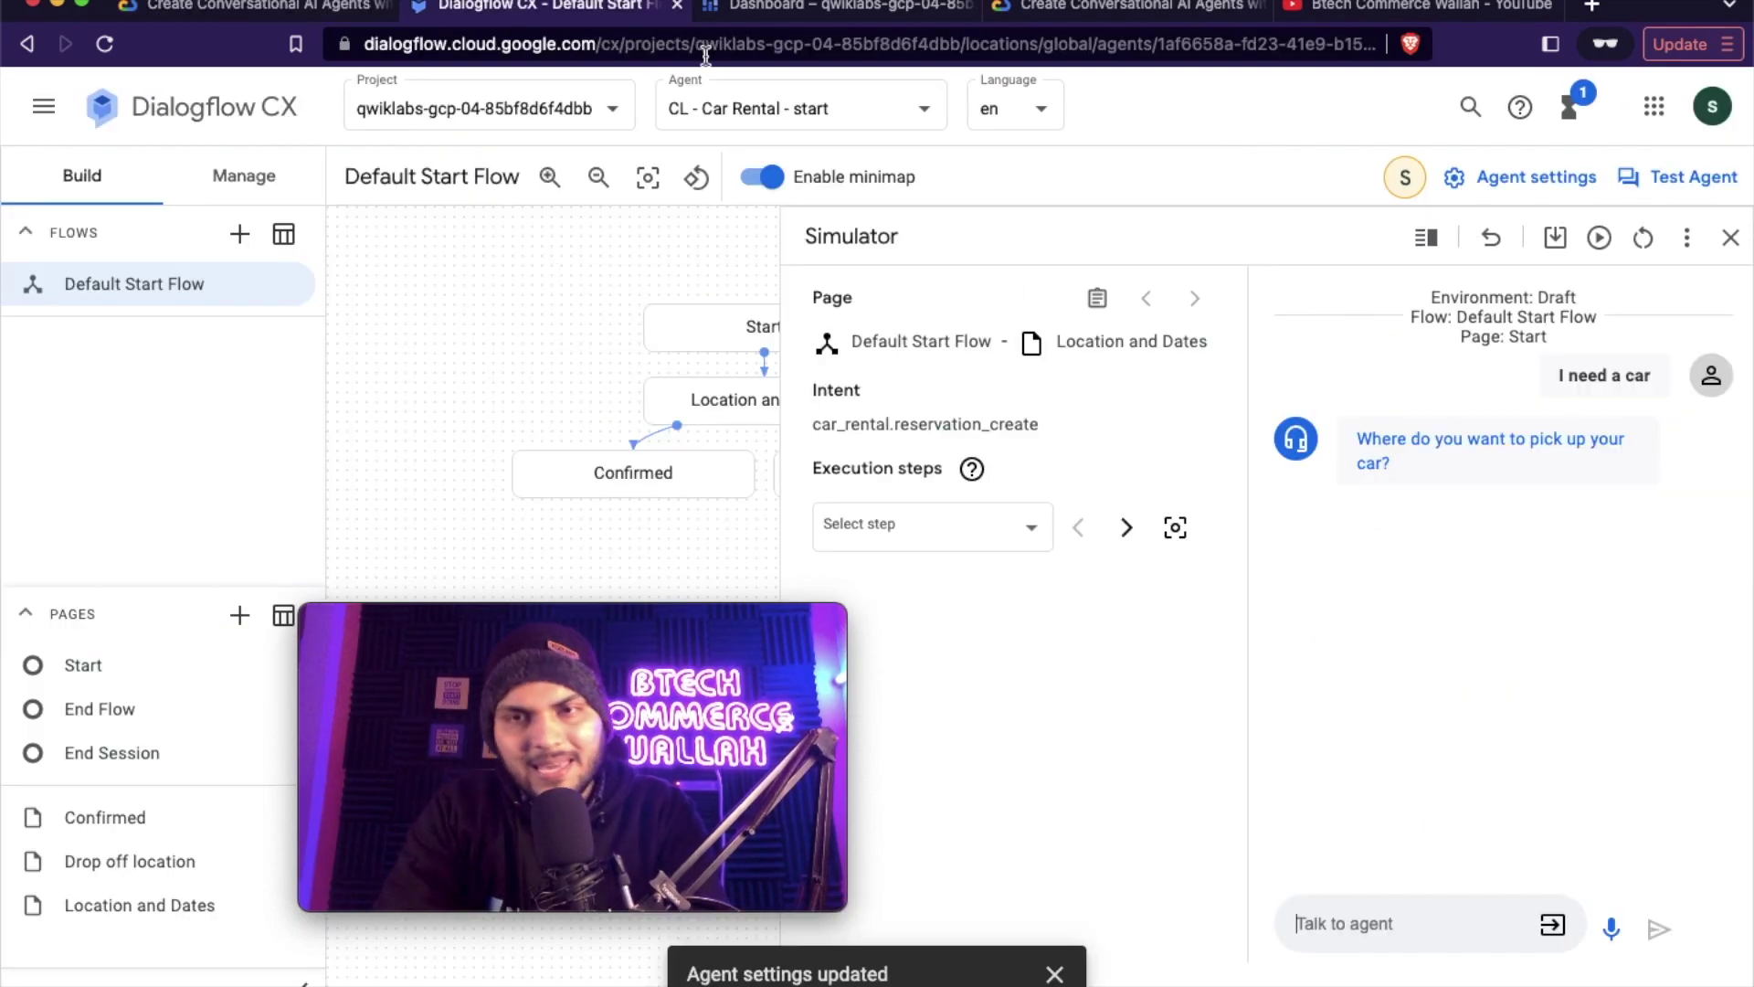
click(1323, 917)
key(super+v)
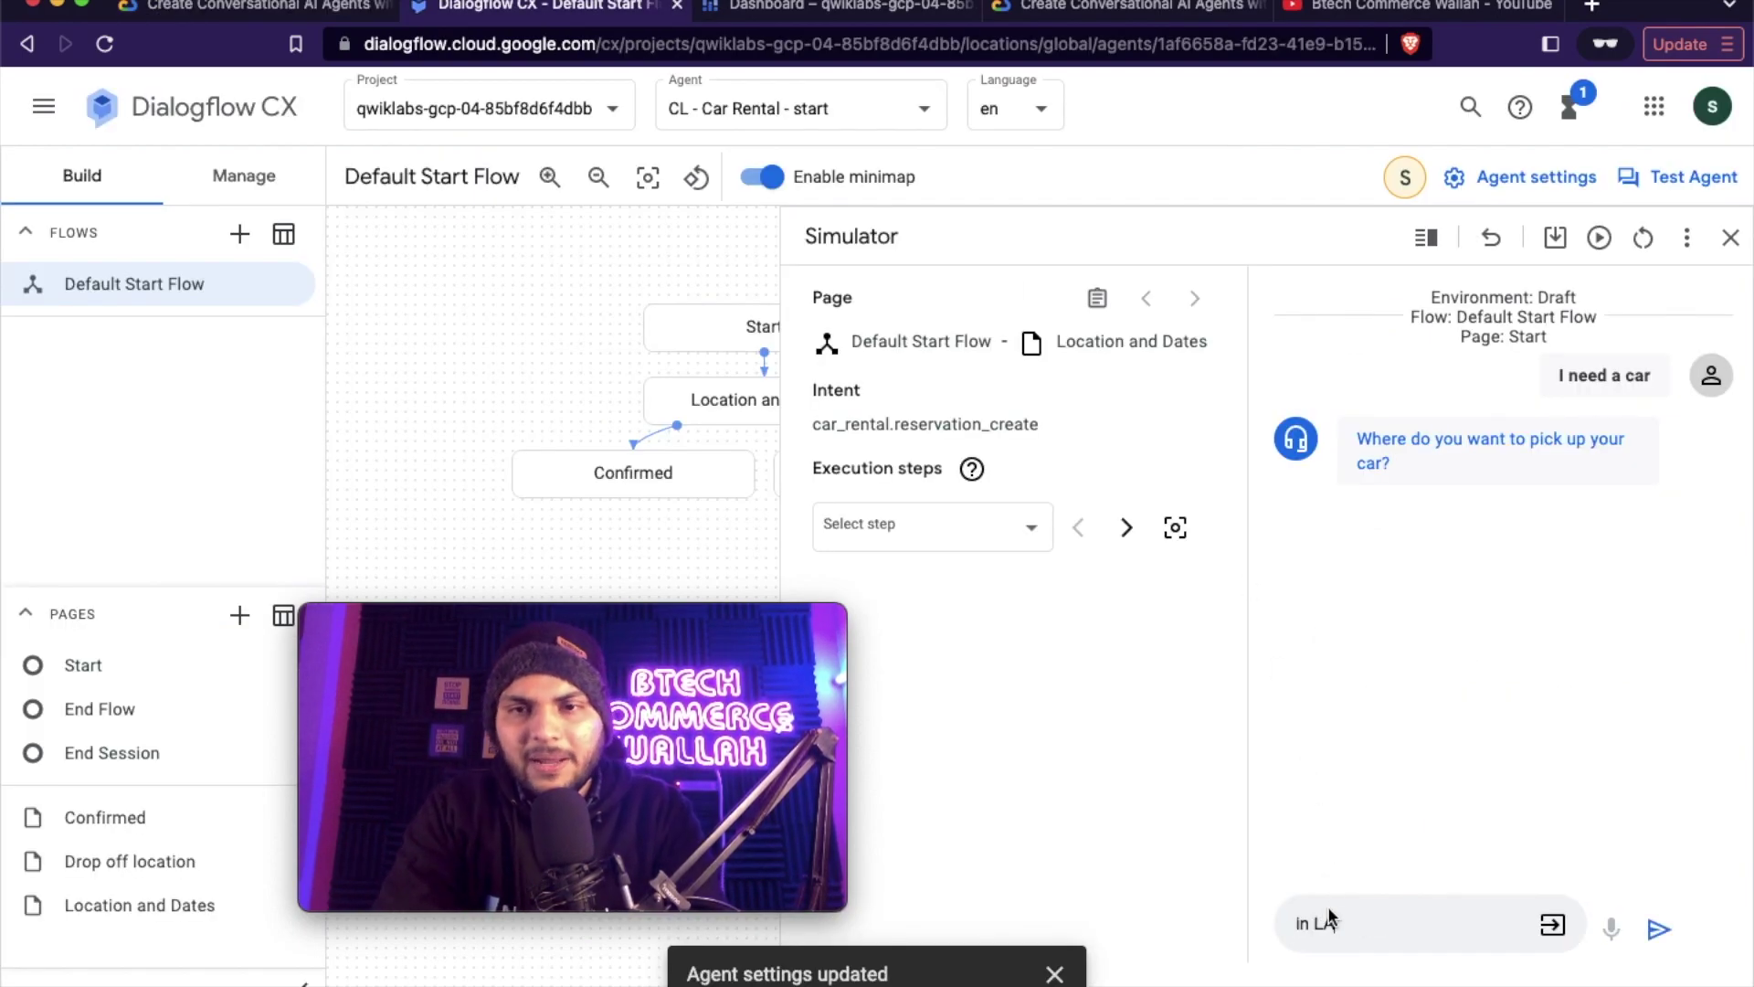
key(Return)
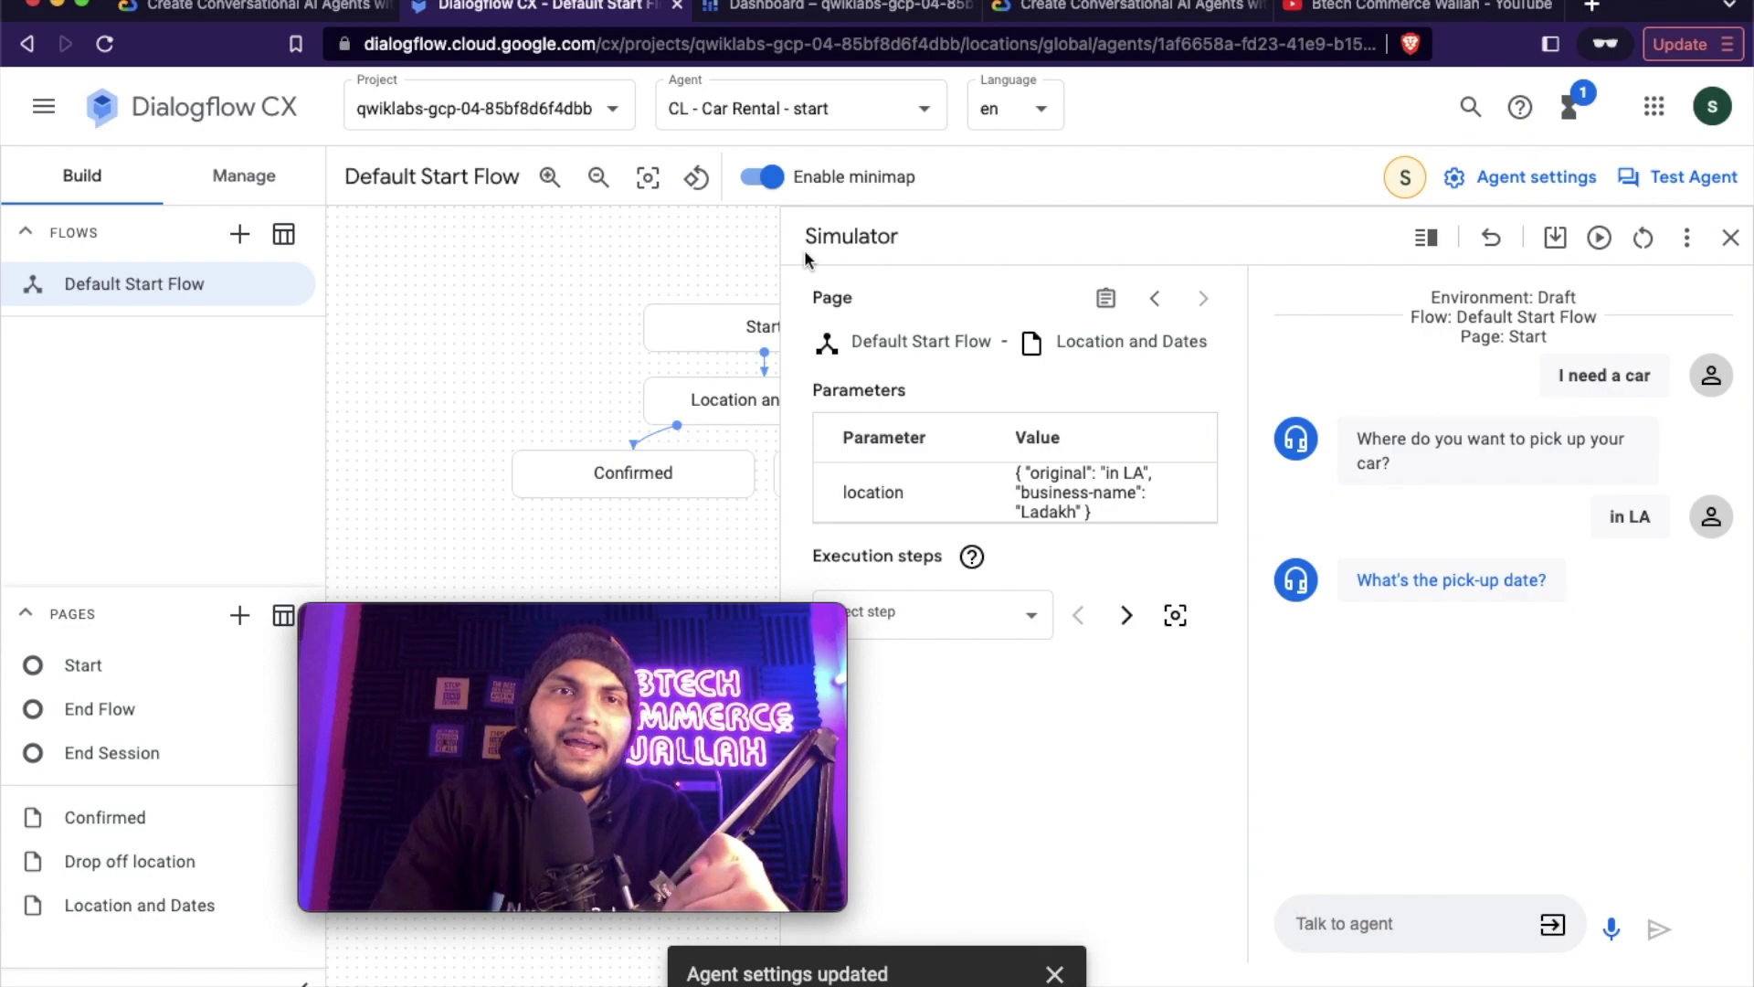
- Copy "I want to book a car in LA on Monday" from the lab's Task 4 and send it to the agent in the simulator
click(358, 18)
scroll(1013, 443, down, 15)
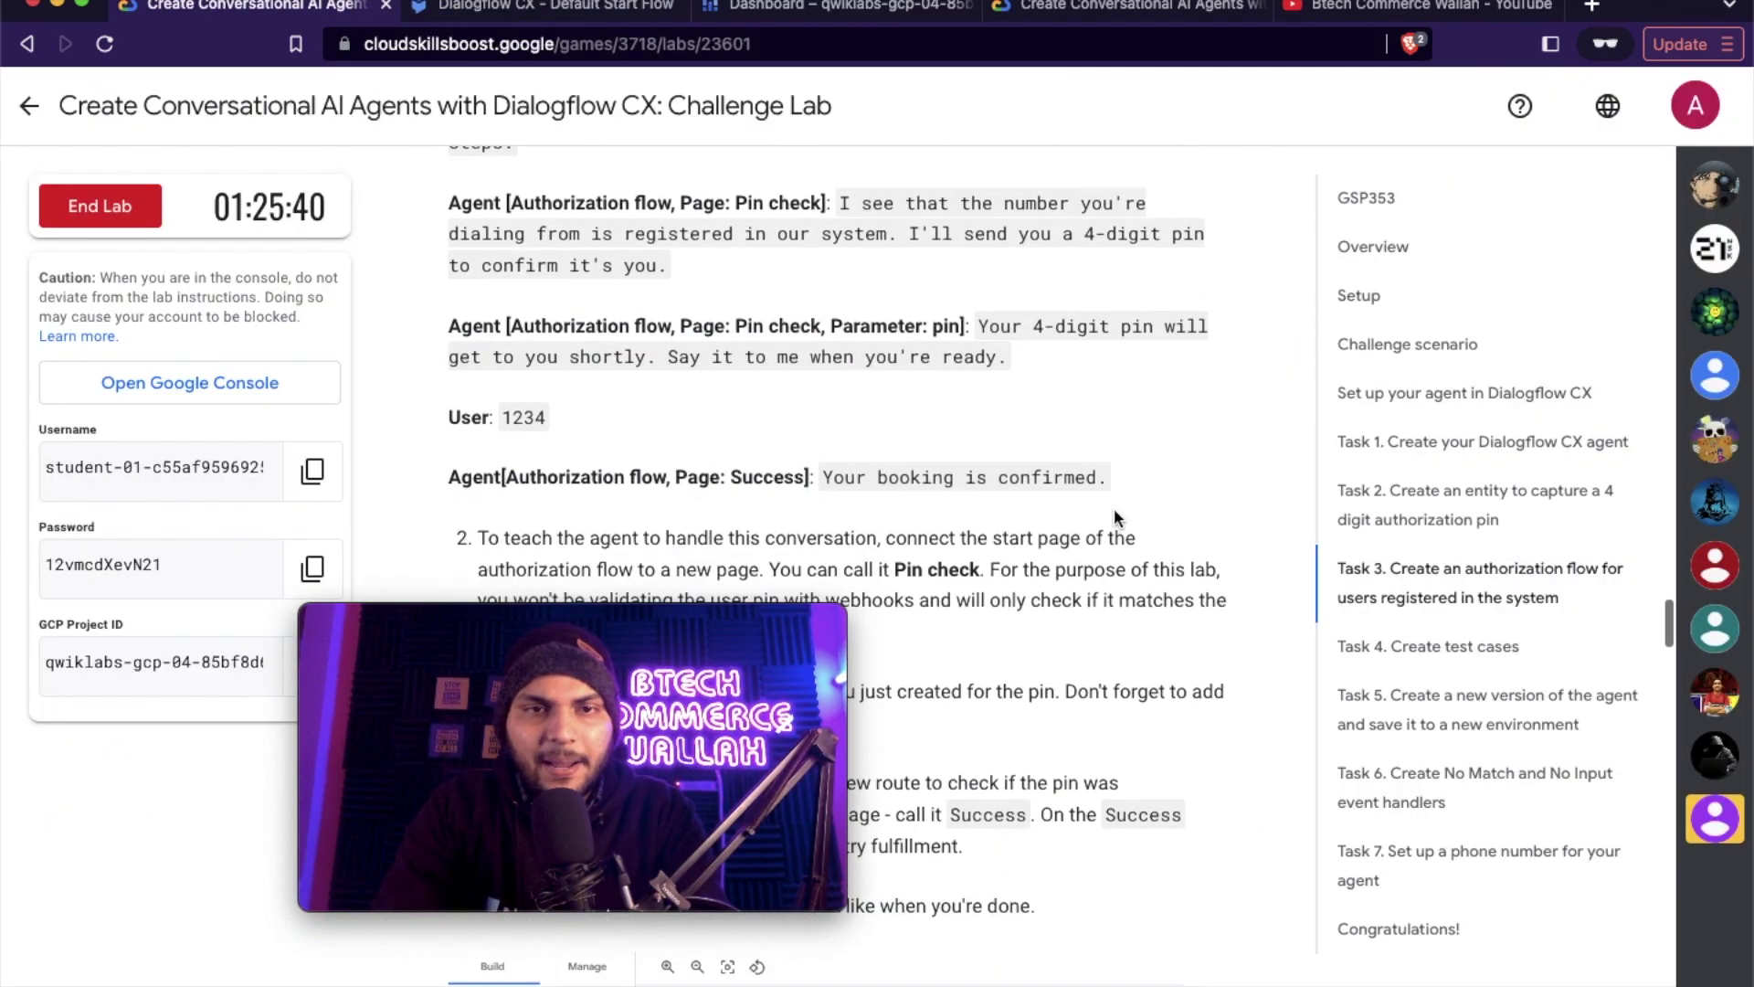
scroll(1114, 512, down, 7)
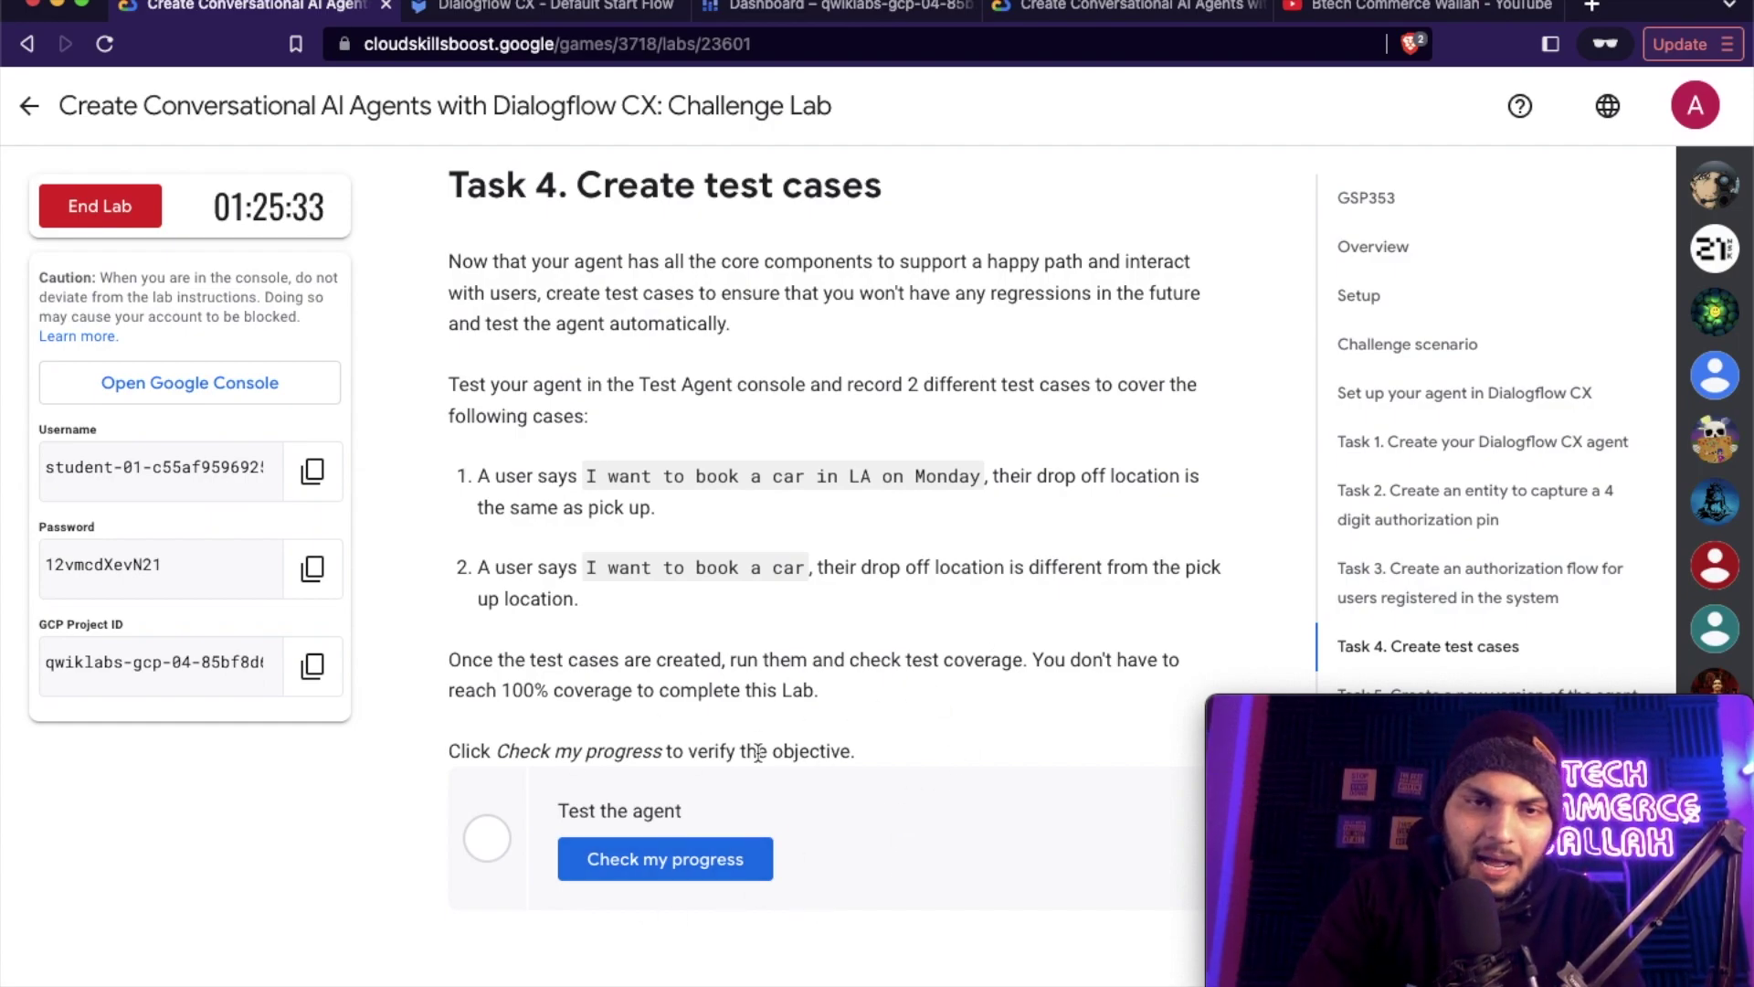
drag(592, 481, 980, 478)
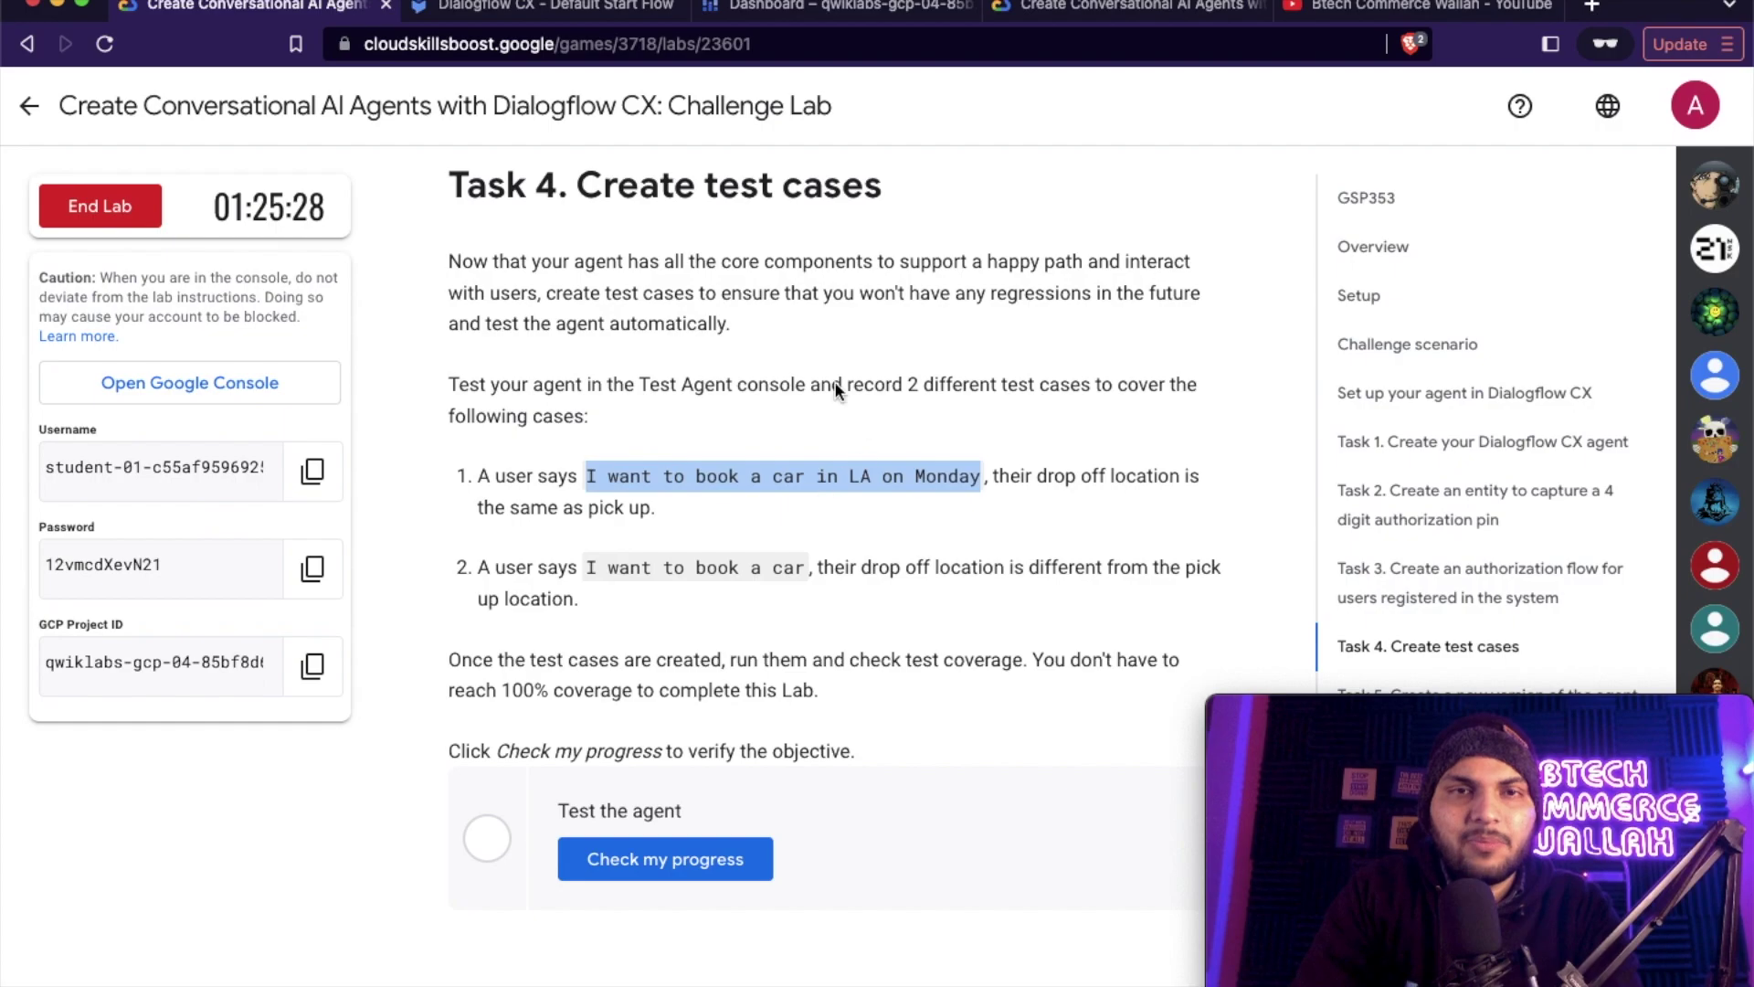
key(ctrl+Tab)
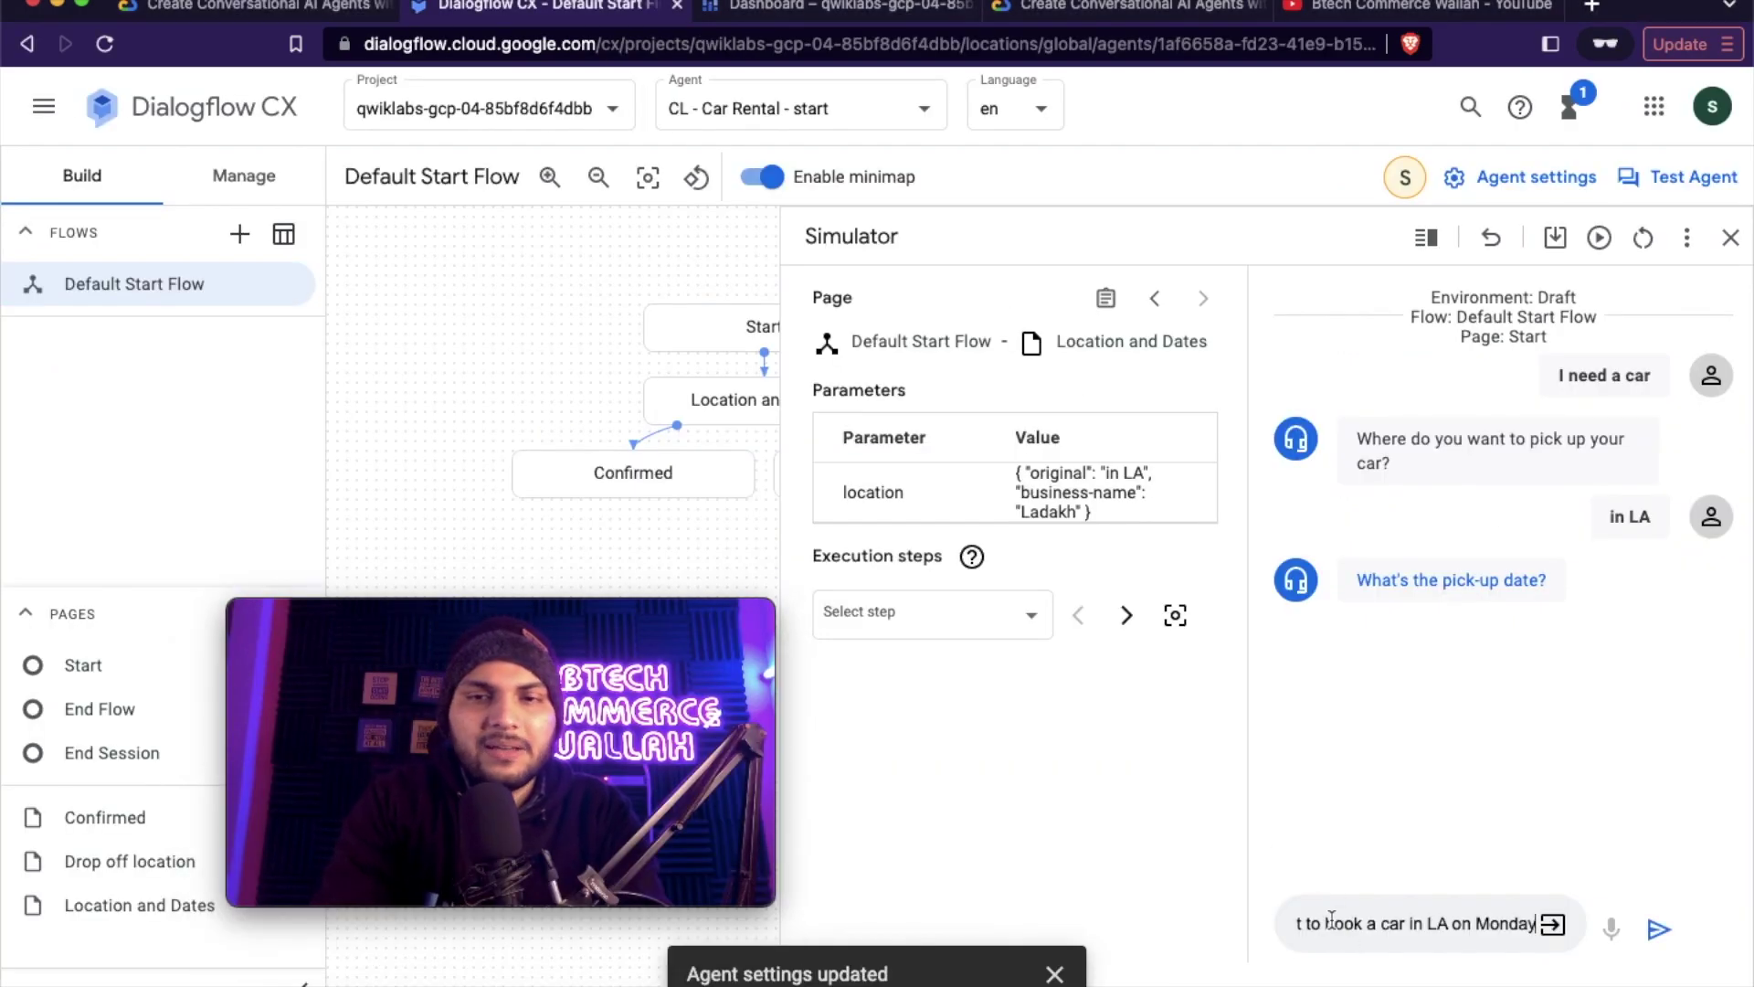
key(Return)
- Copy the second test phrase "I want to book a car" from the lab's Task 4 and send it in the simulator
click(270, 9)
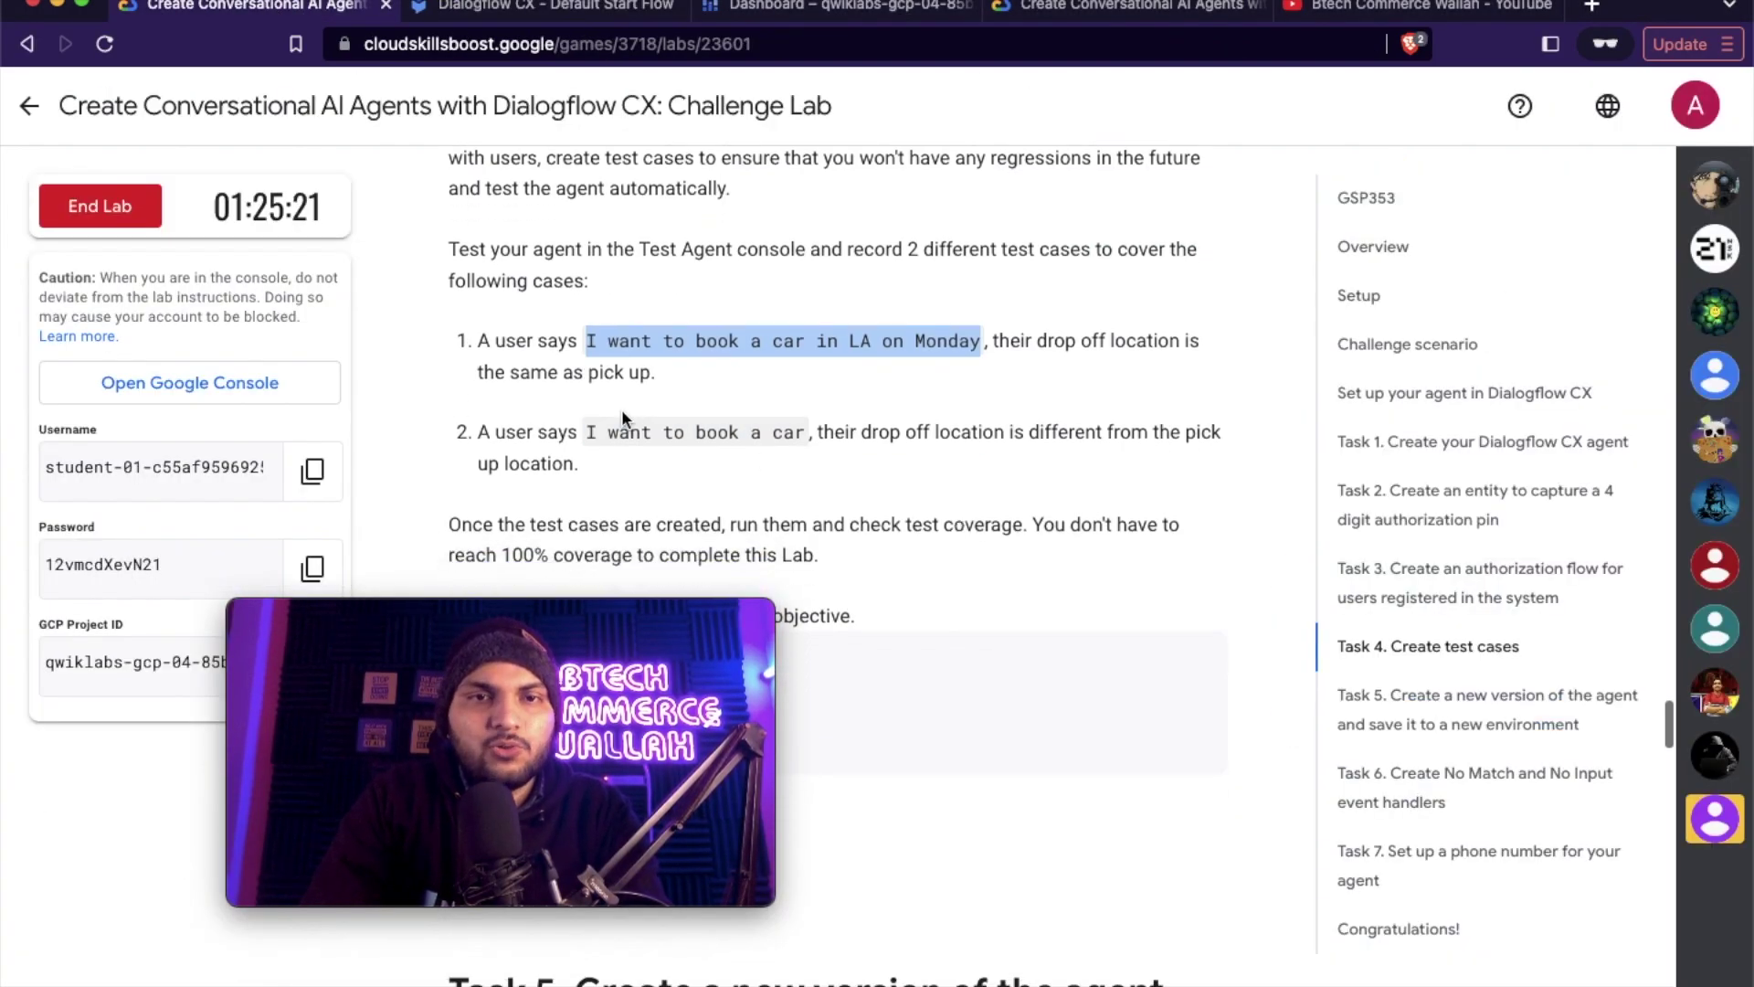
drag(588, 429, 756, 433)
key(super+c)
key(ctrl+Tab)
key(super+v)
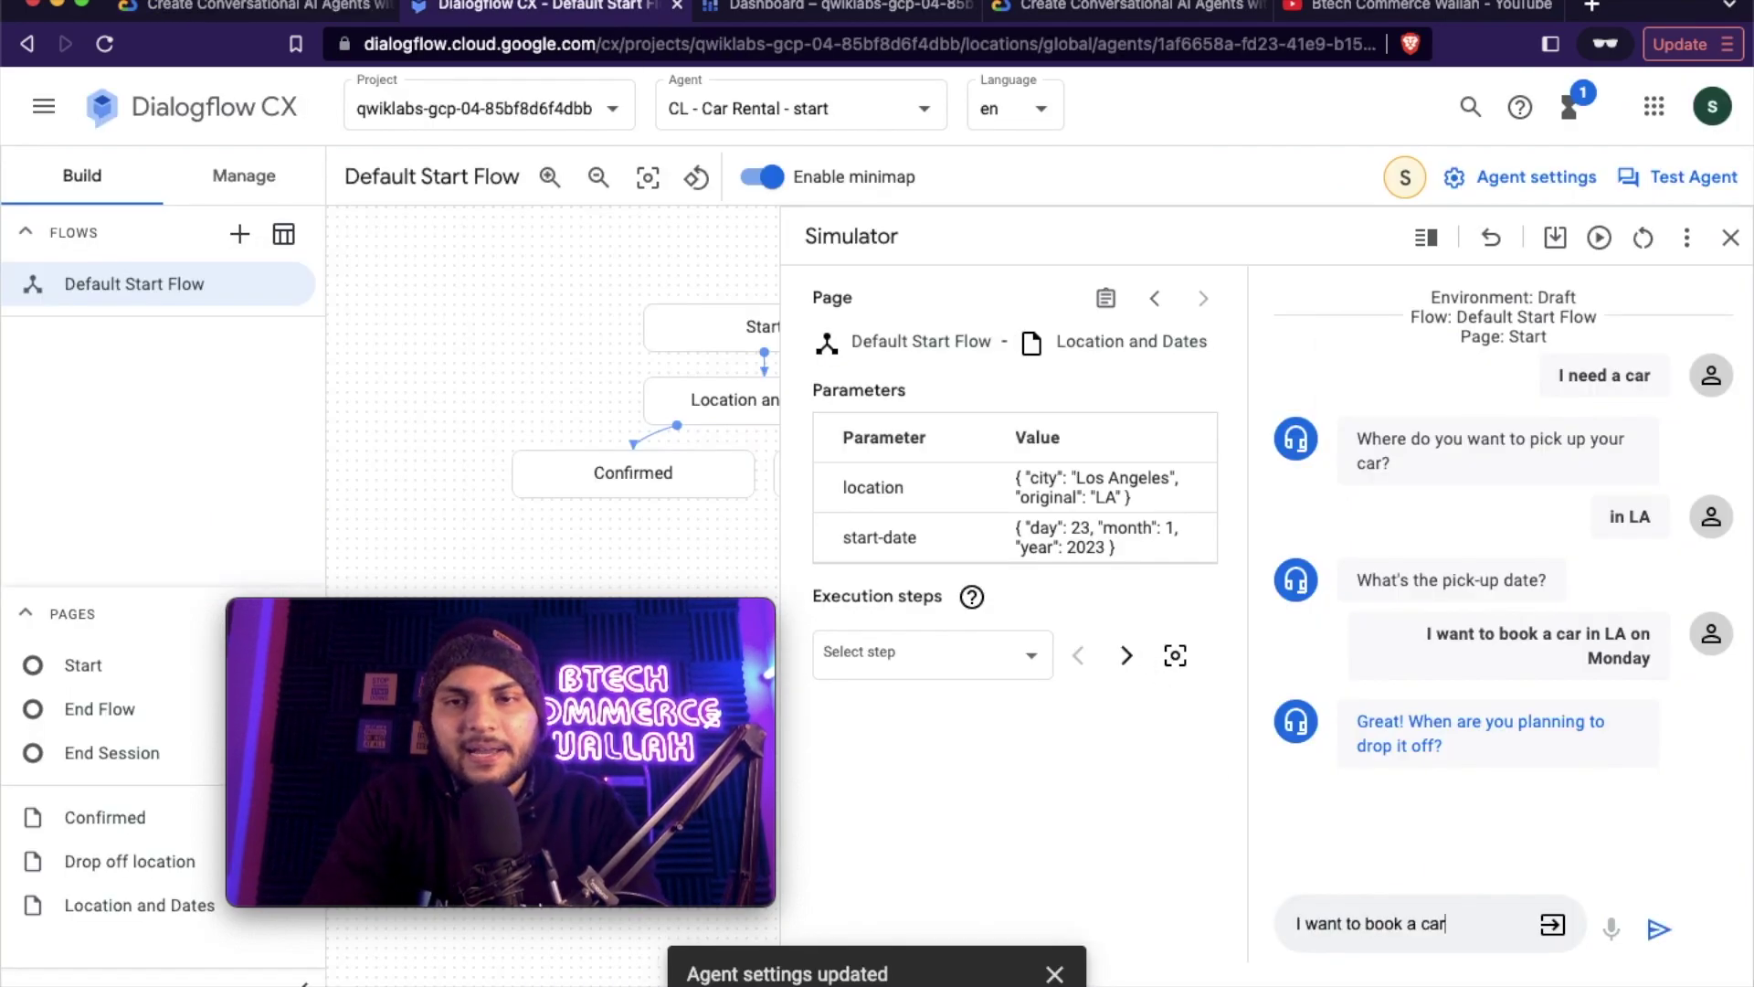
key(Return)
- Check the lab progress for the Test the agent objective in Task 4
key(ctrl+shift+Tab)
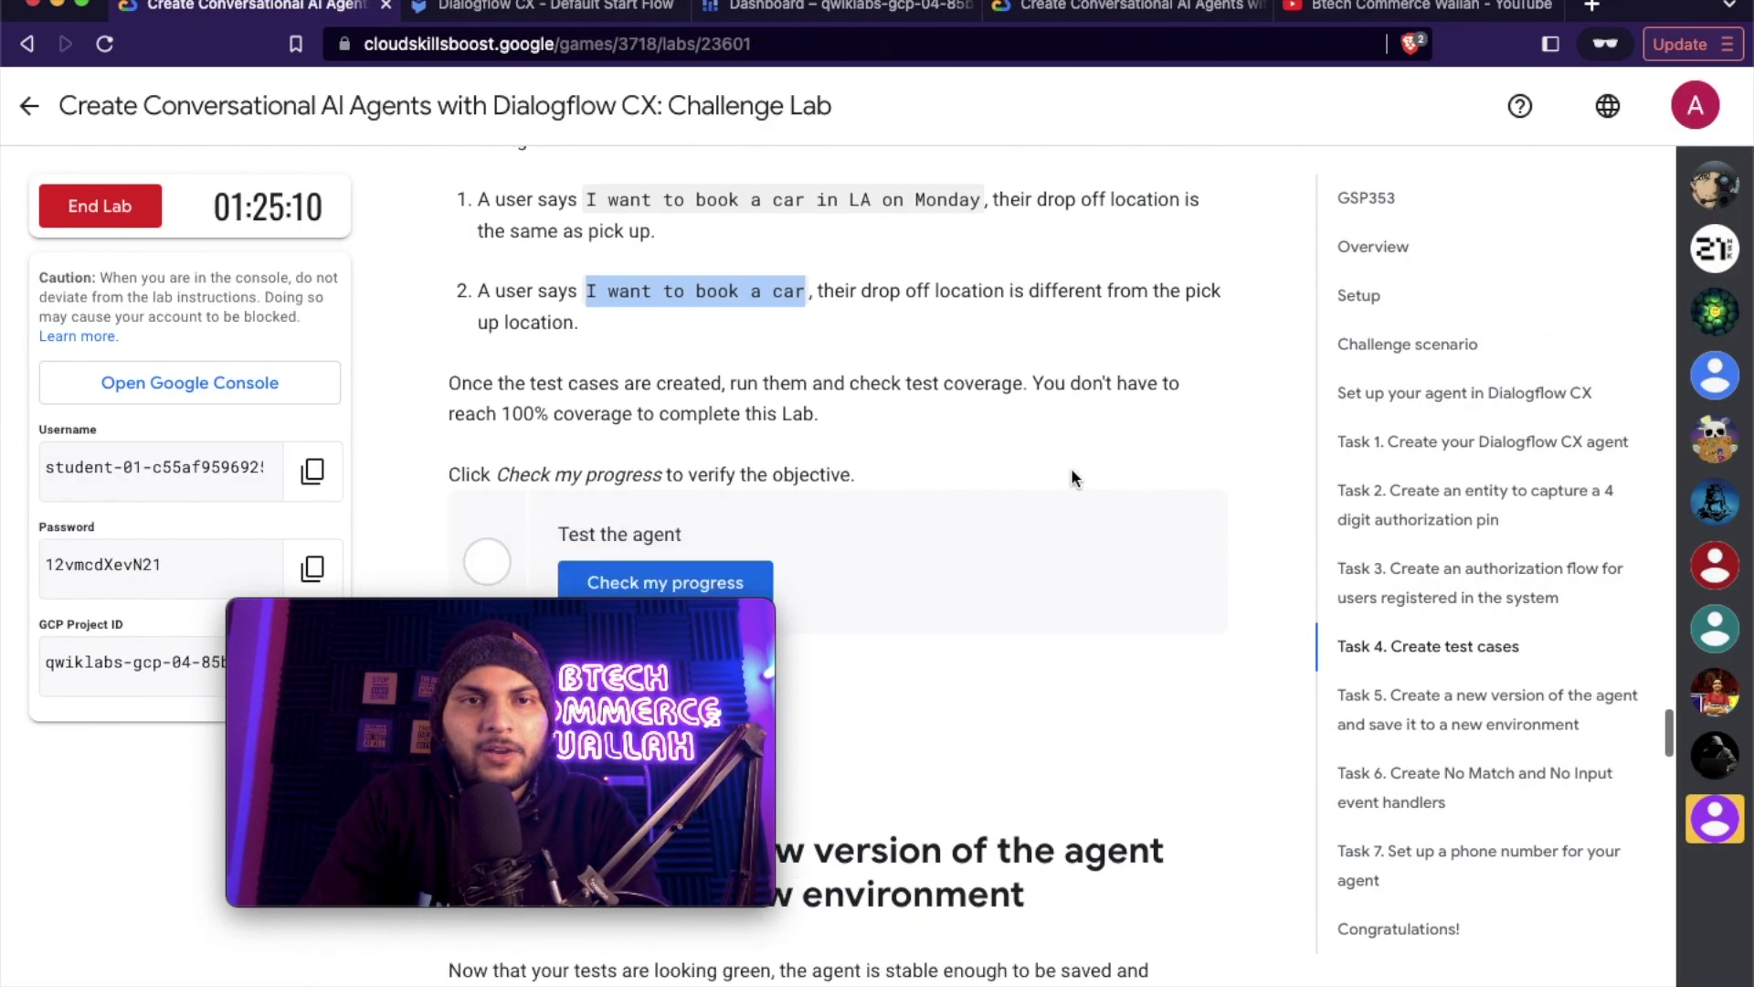
scroll(1071, 471, down, 3)
click(691, 420)
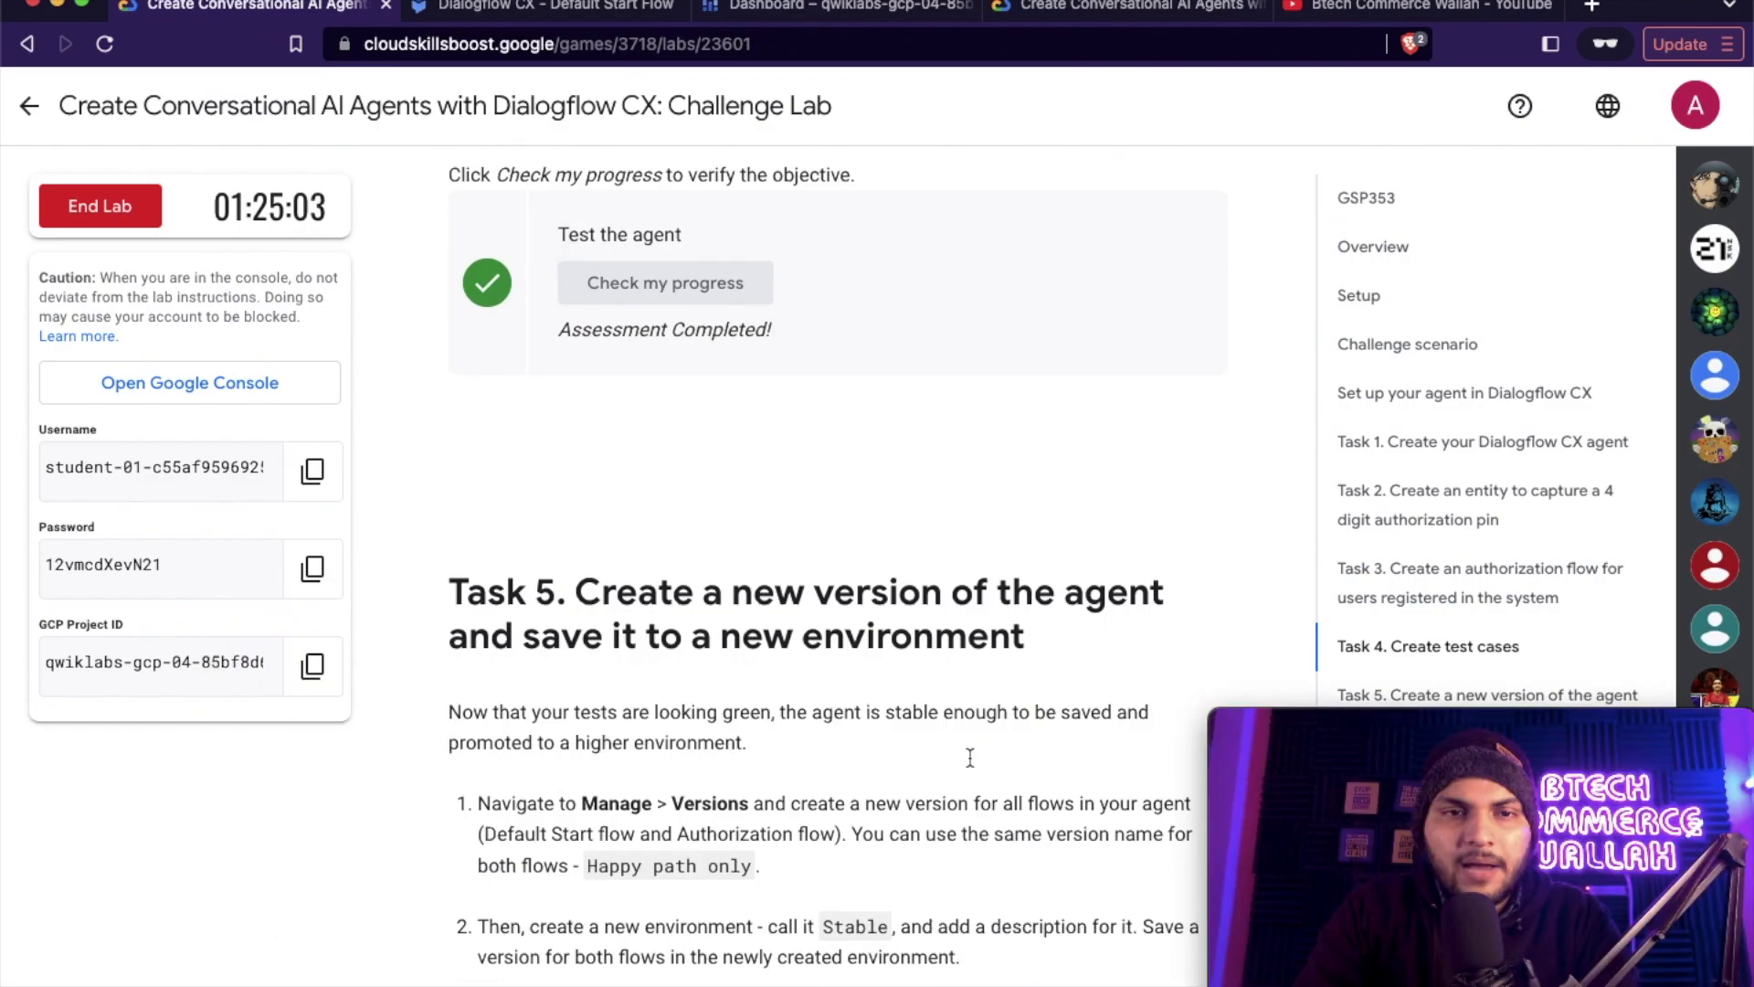
- Copy the version name "Happy path only" from the lab's Task 5 and show the Default Start Flow's versions with the simulator closed
scroll(836, 749, down, 6)
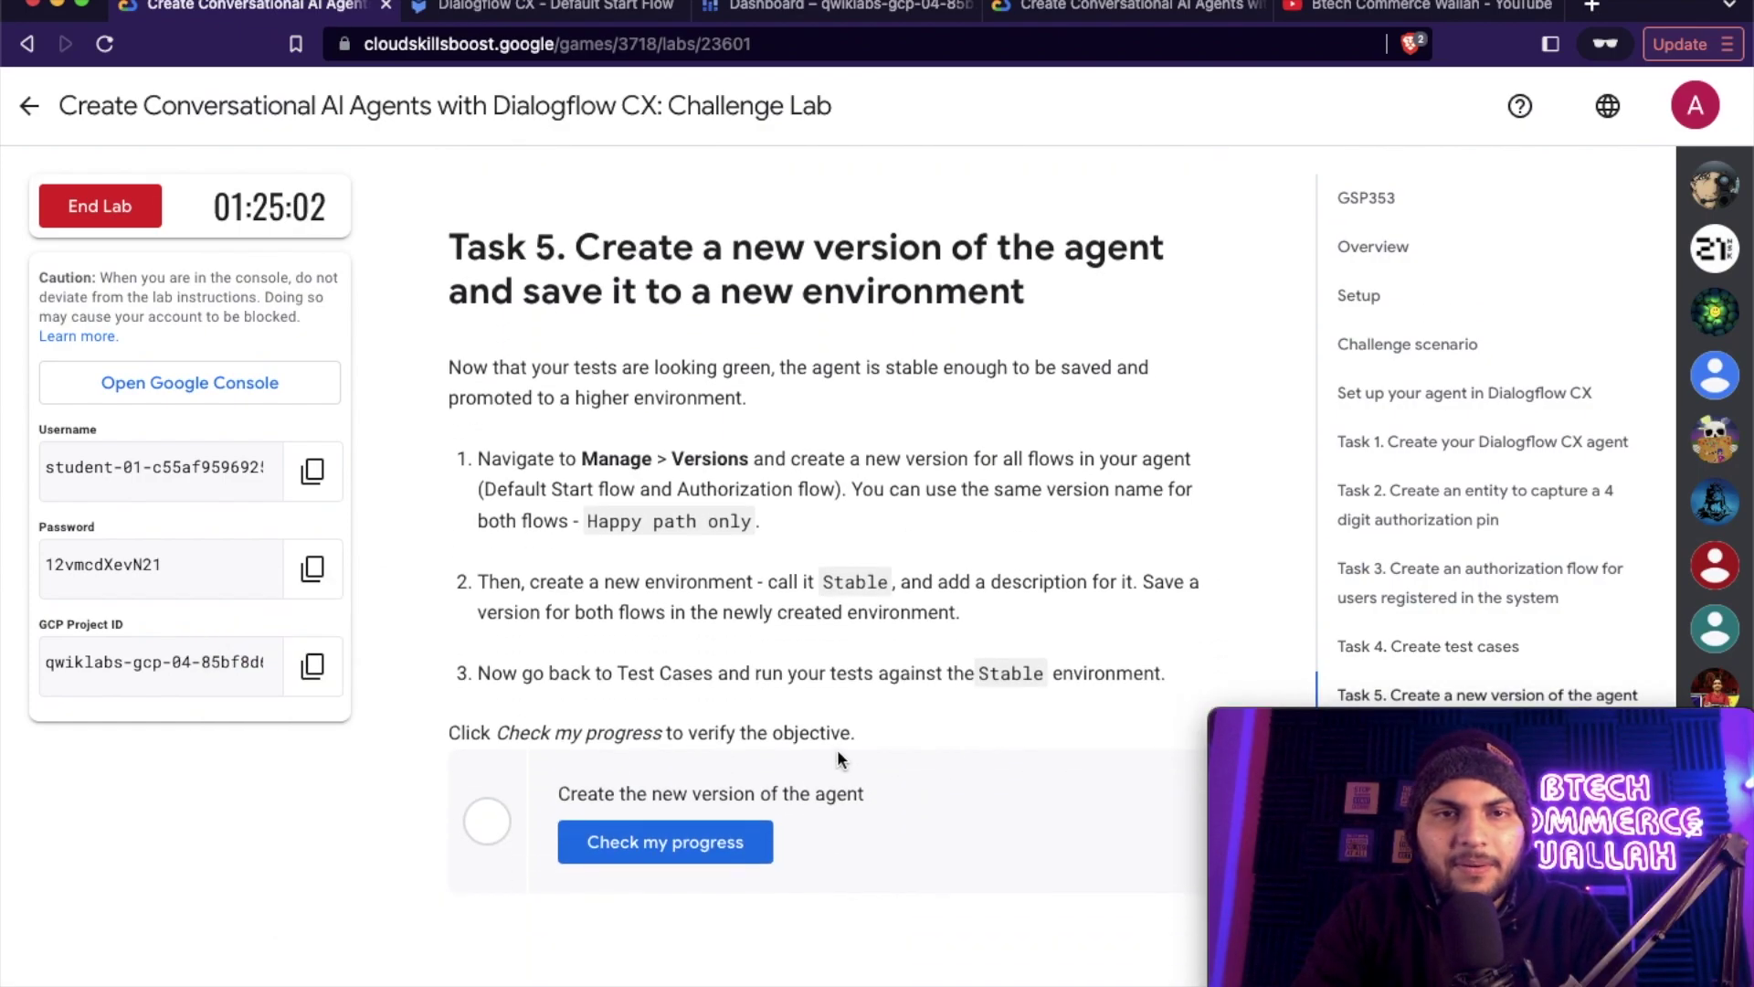
scroll(877, 755, down, 1)
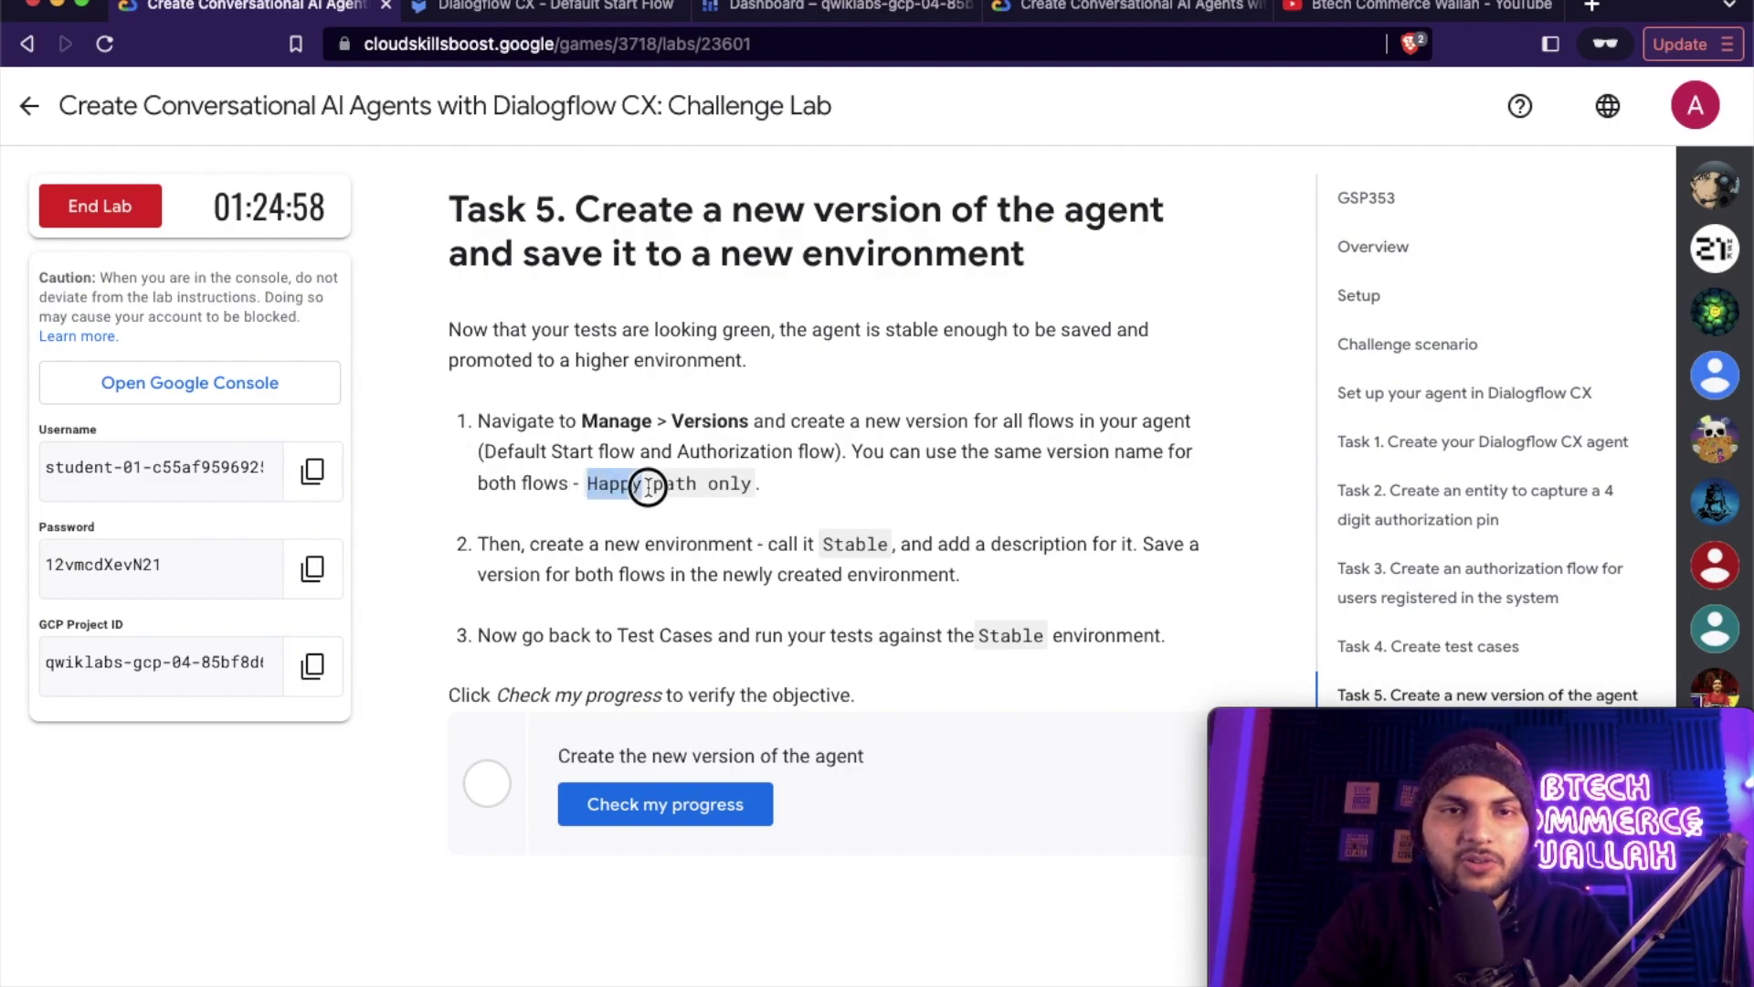
key(ctrl+Tab)
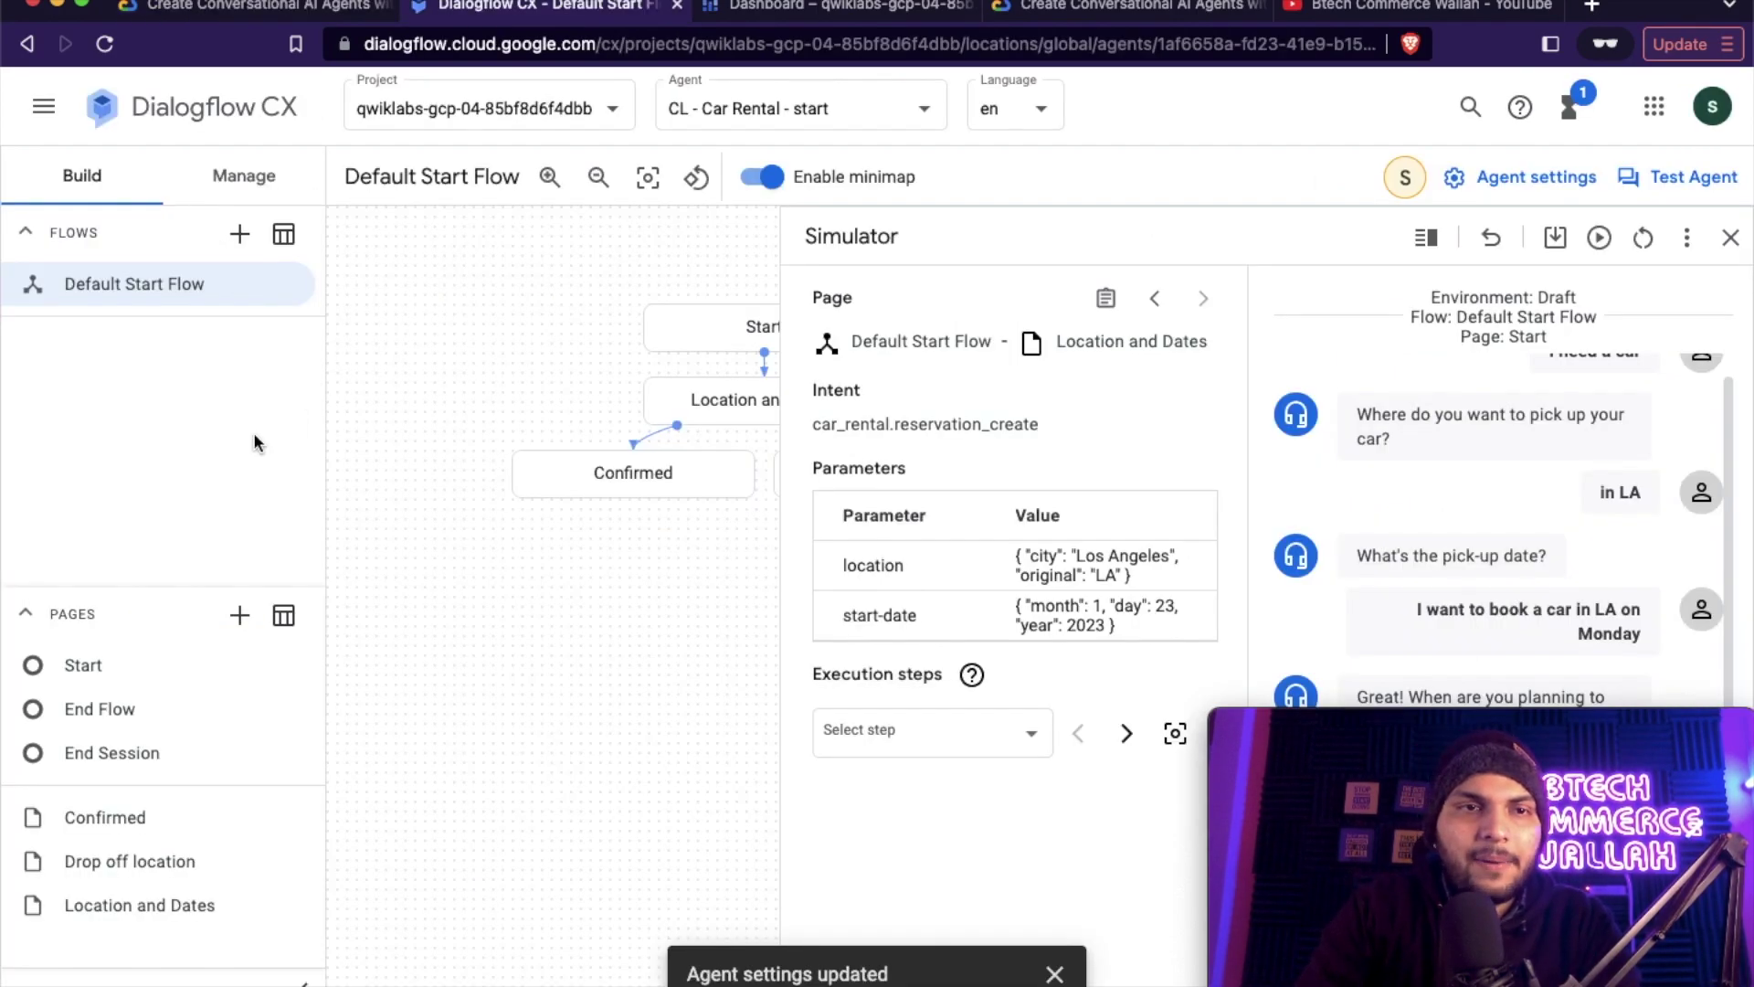
click(245, 197)
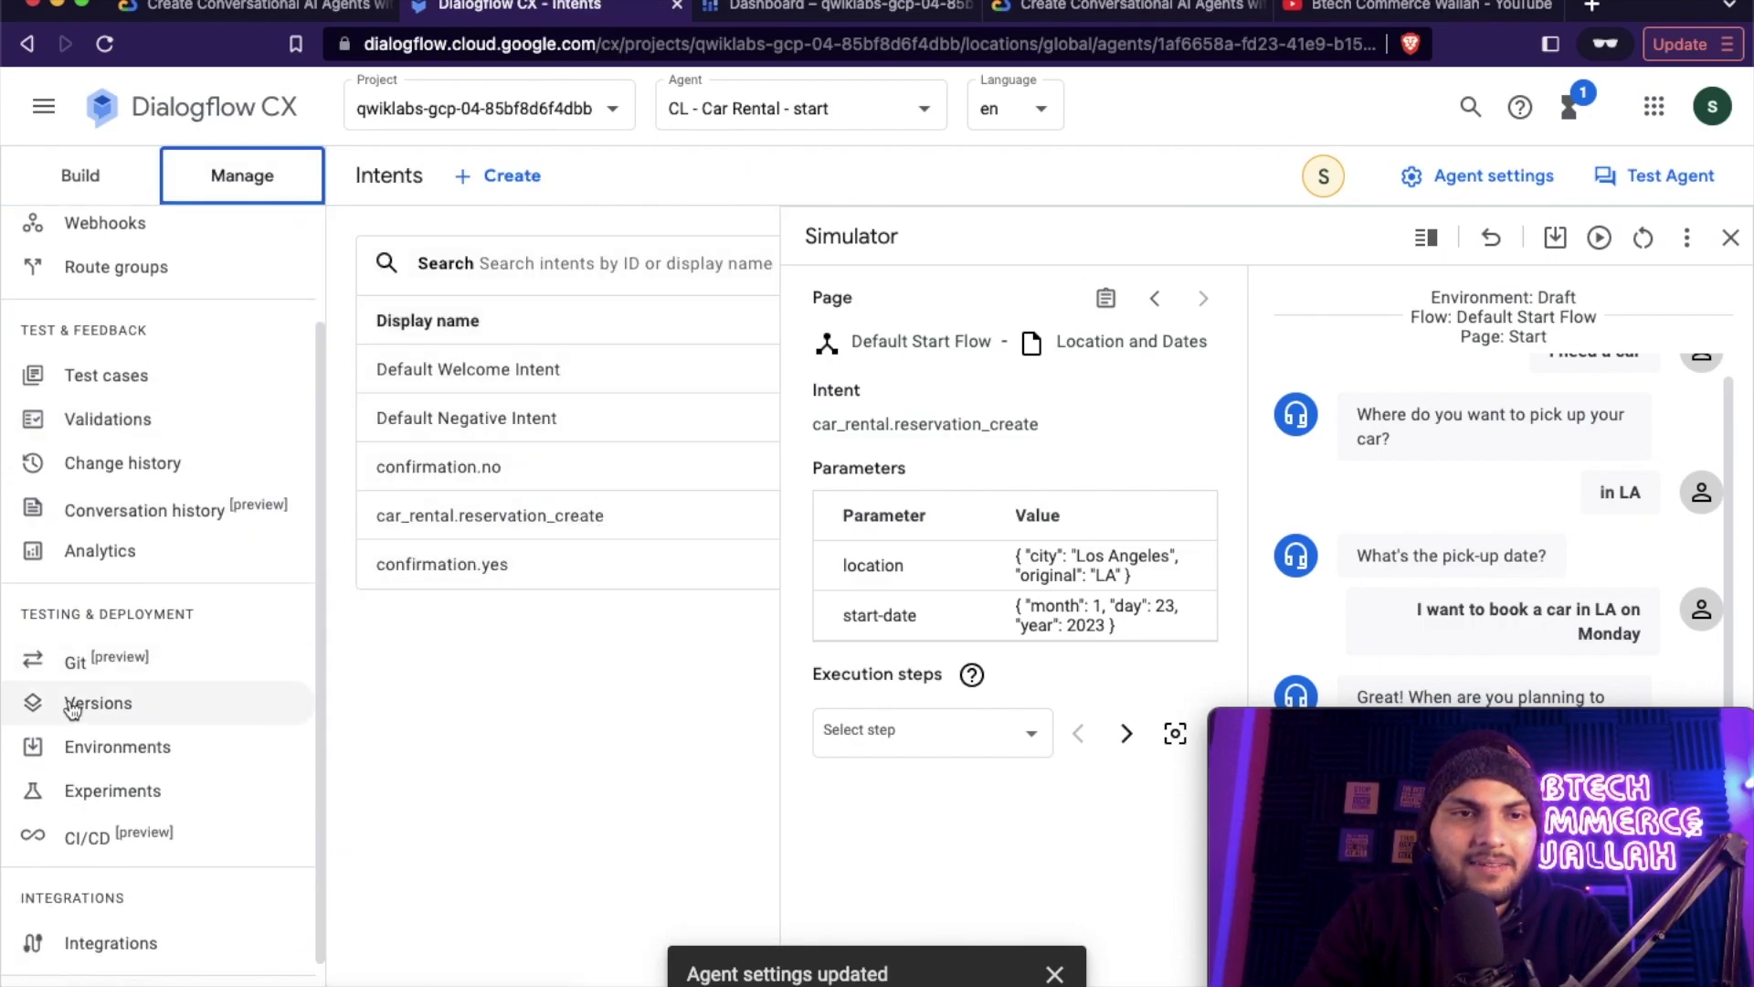
click(81, 705)
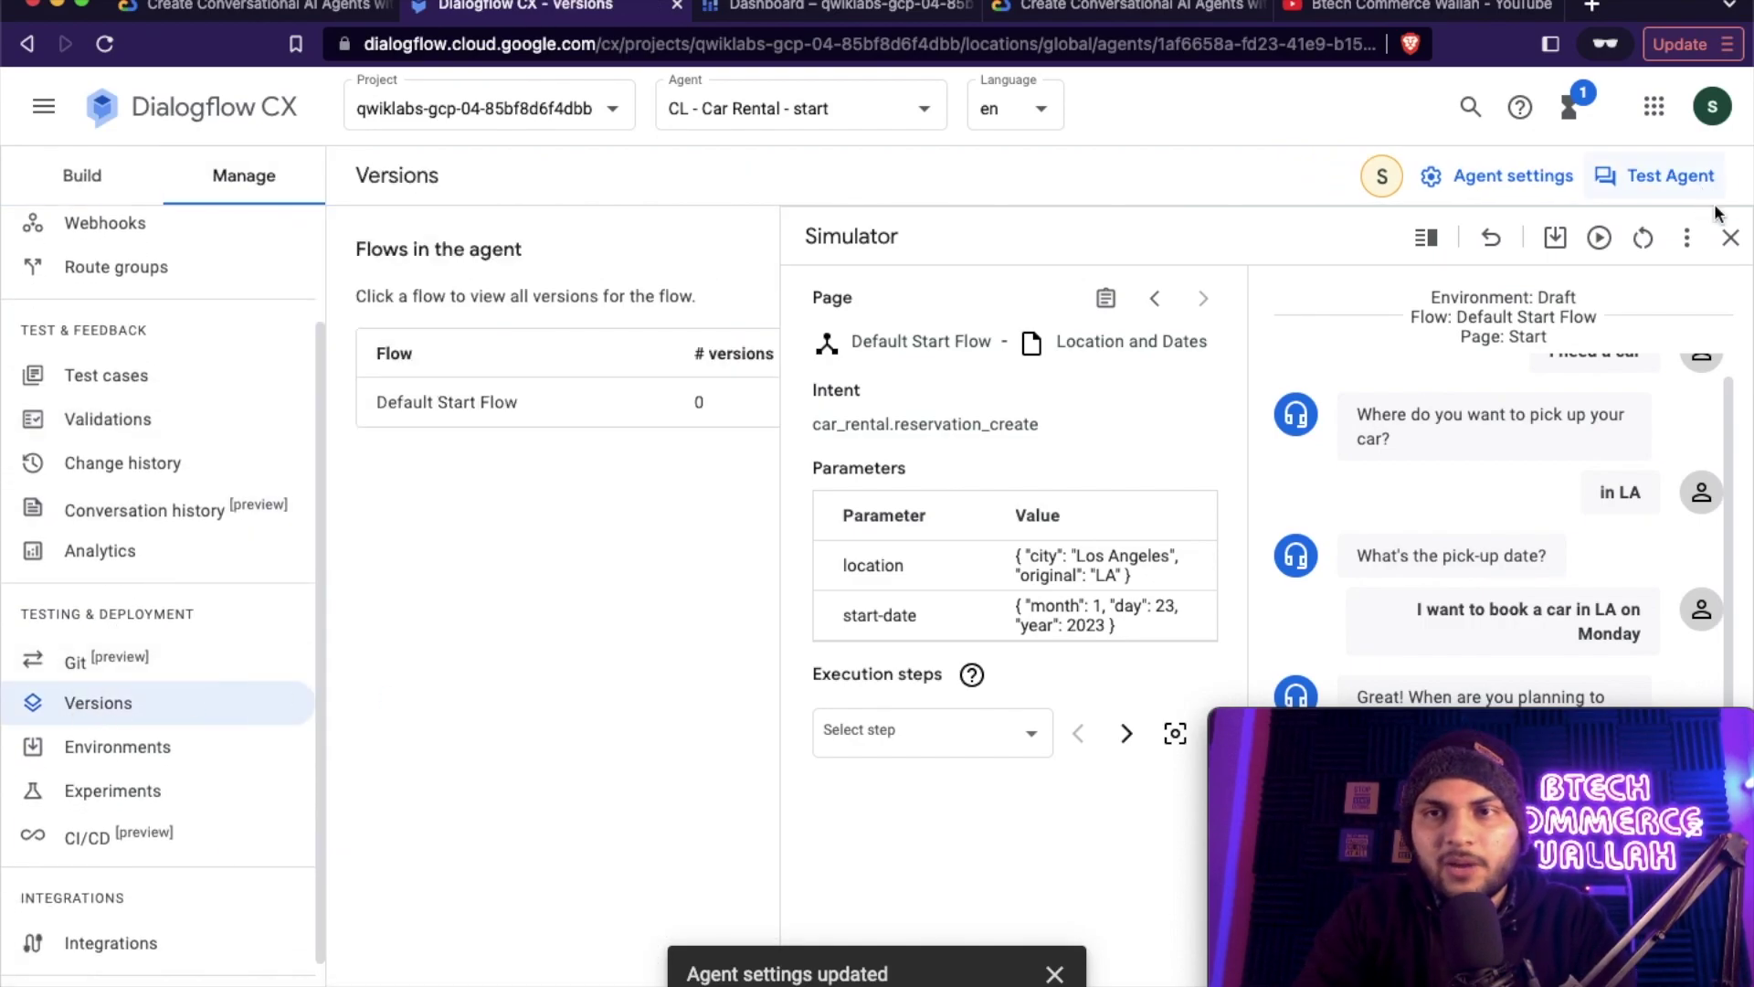
click(1731, 237)
click(553, 395)
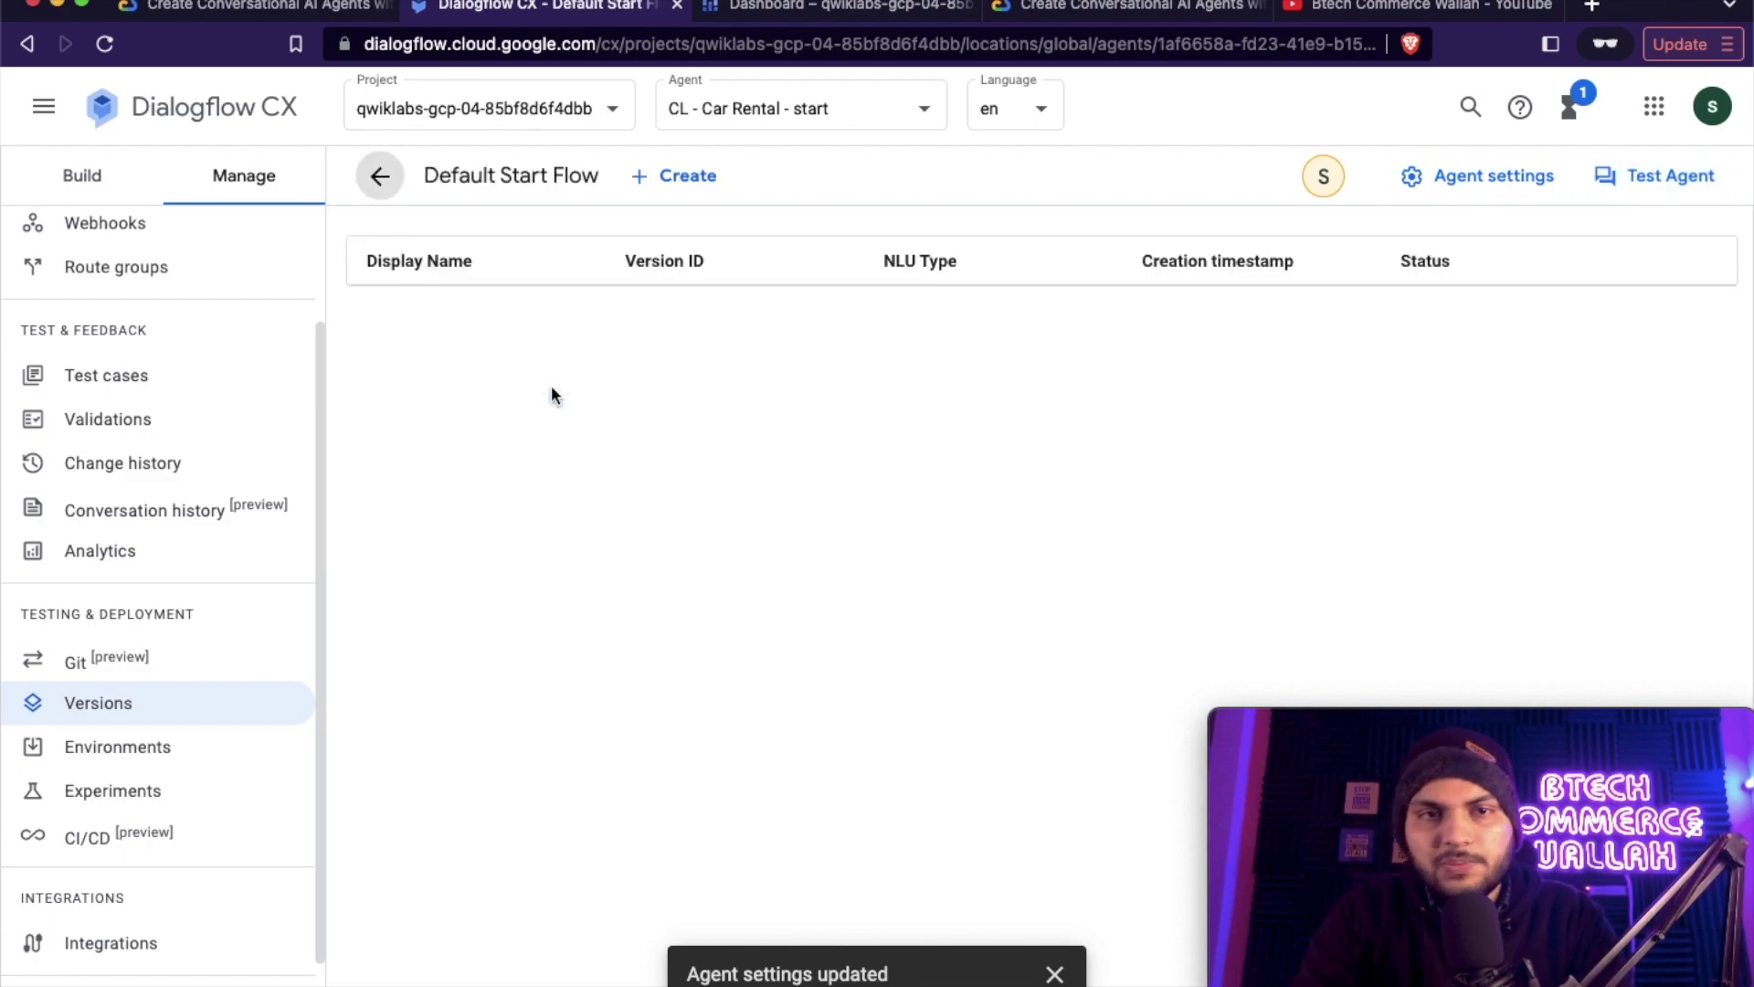
- Create and save a Default Start Flow version named "Happy path only", and view it in the flow's version list
click(673, 176)
text(Happy path only)
click(705, 548)
click(565, 176)
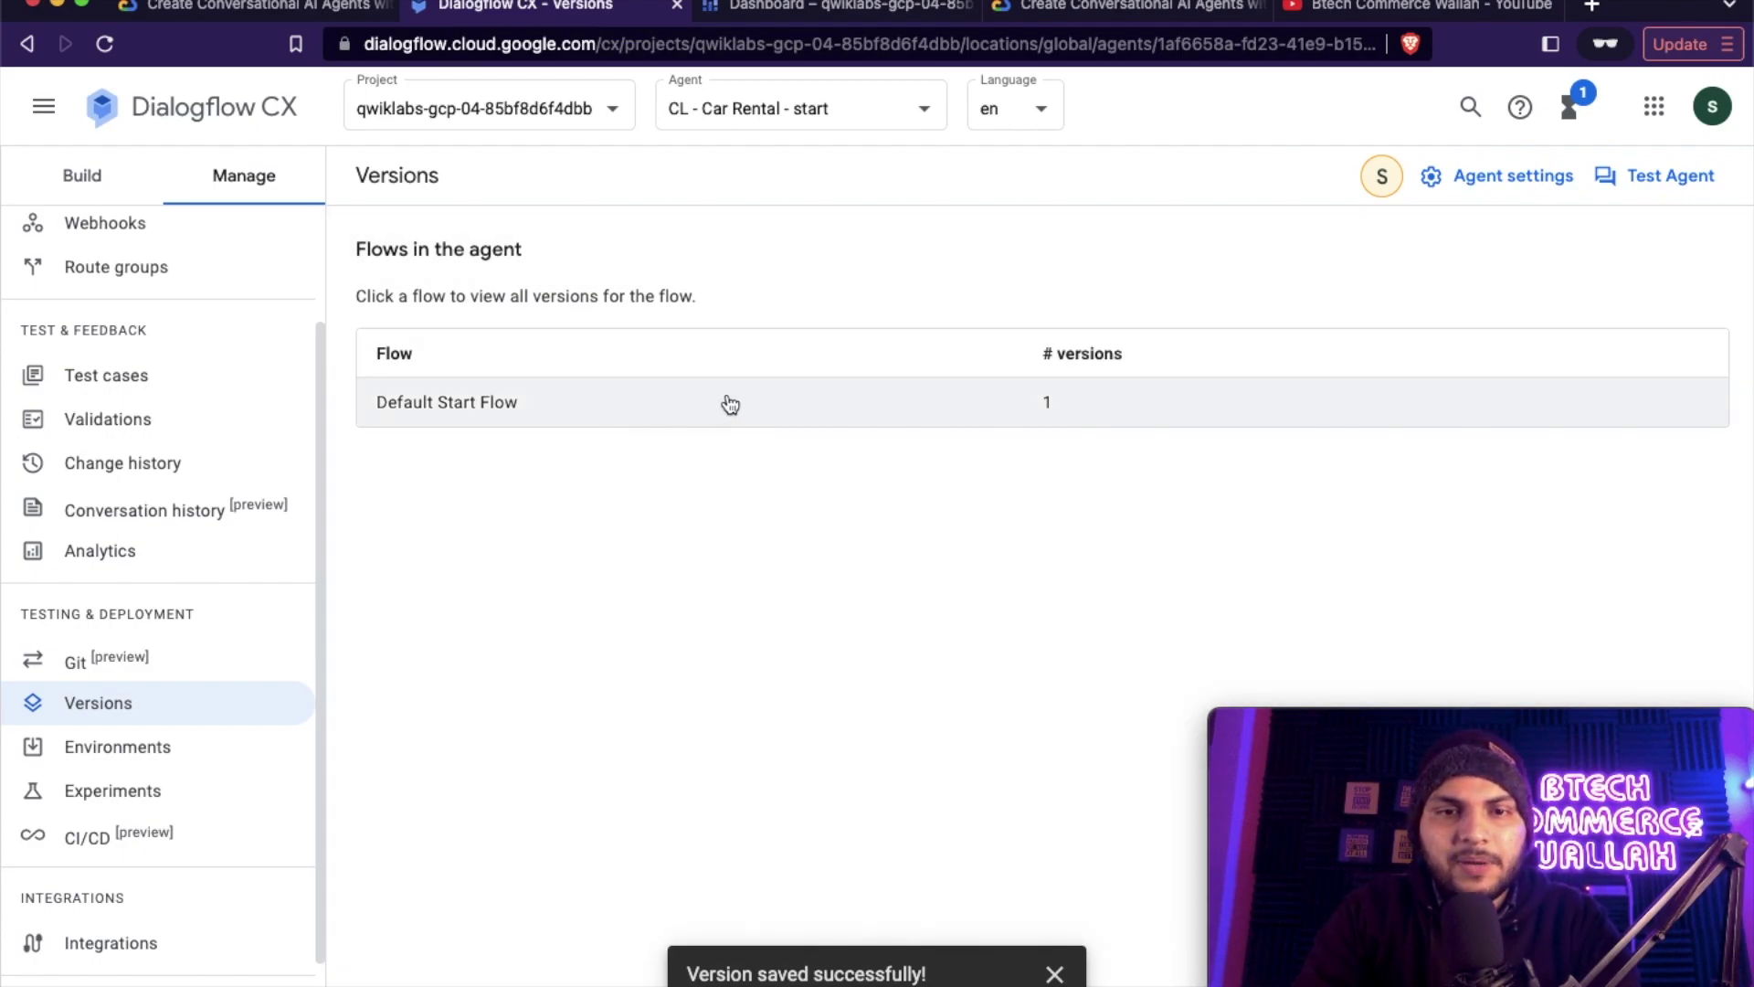
click(726, 400)
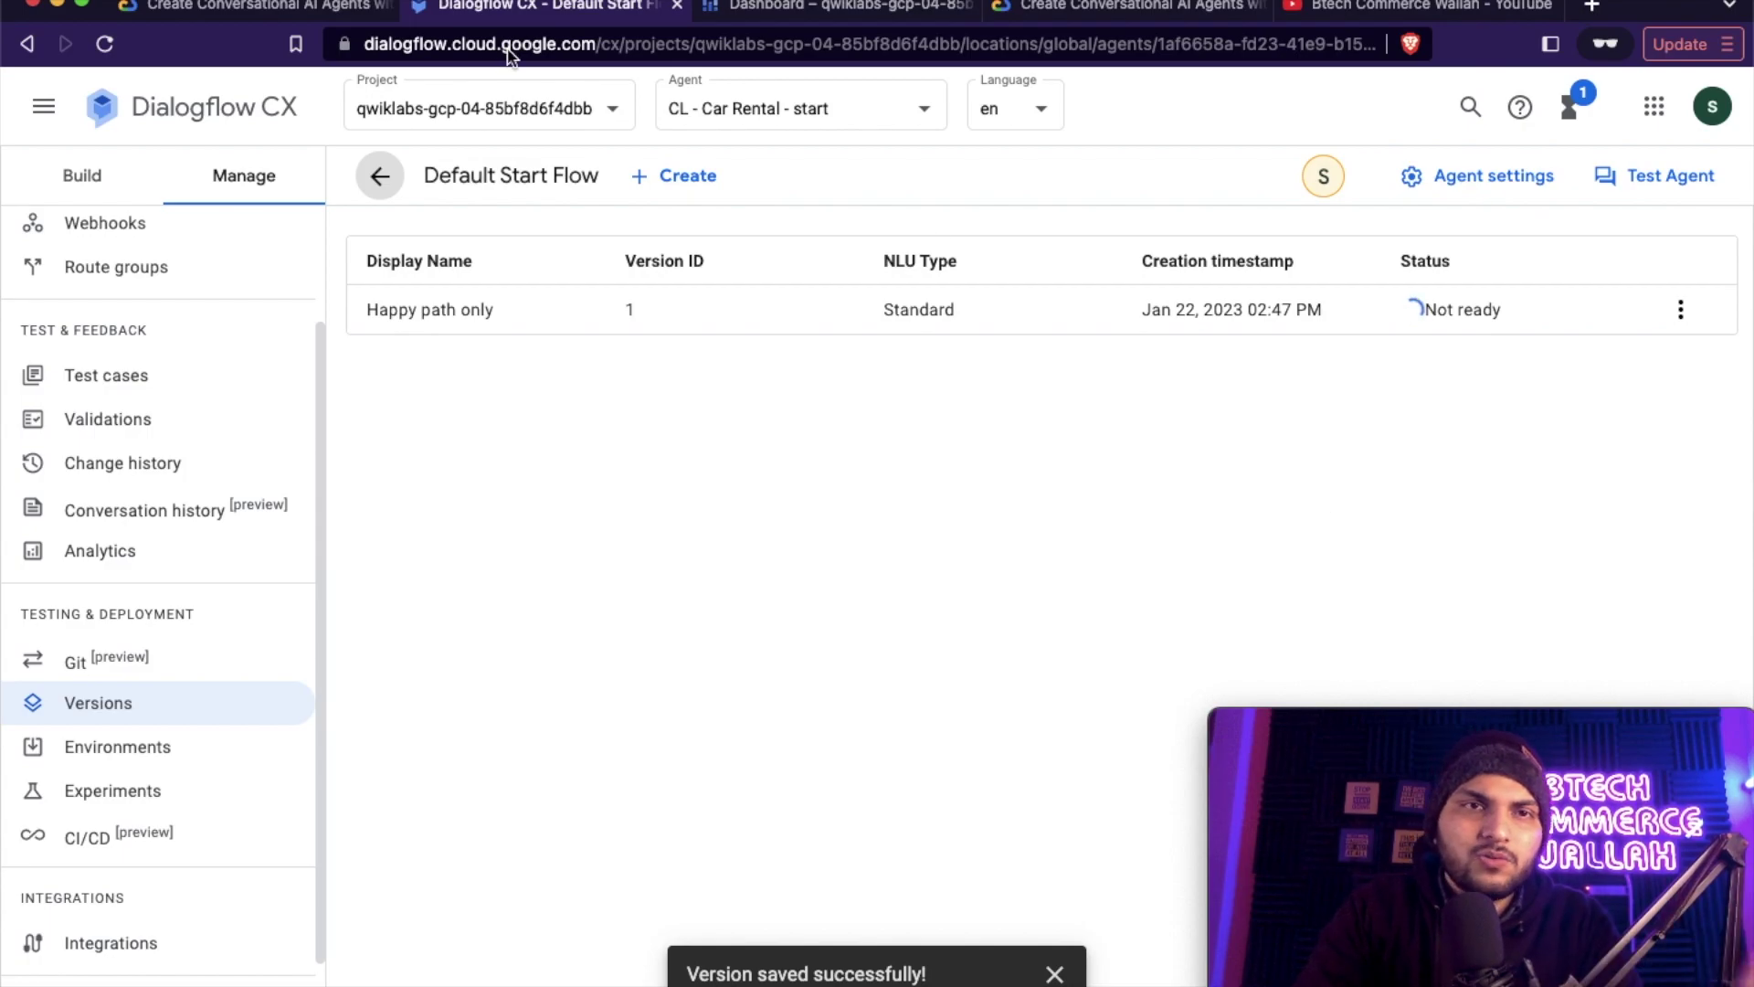
- Read the lab's Task 5 instructions, copy the environment name "Stable", and return to the Default Start Flow versions in Dialogflow CX
click(303, 9)
scroll(904, 621, down, 1)
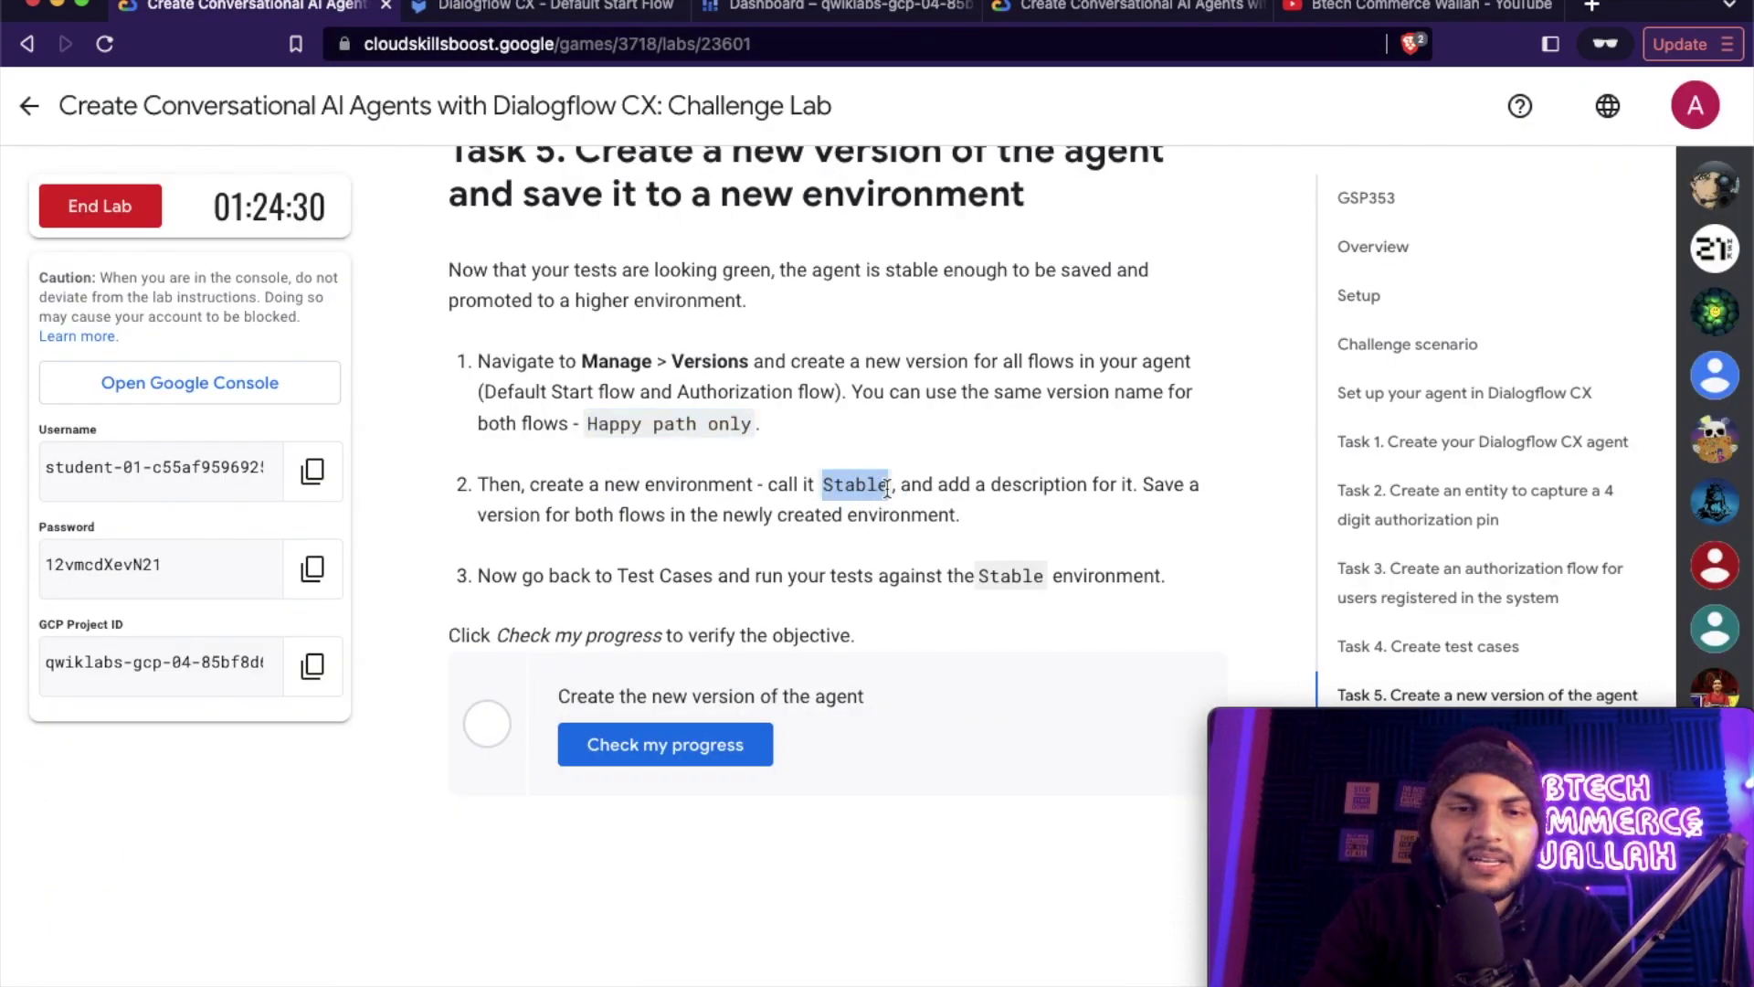
scroll(970, 496, down, 3)
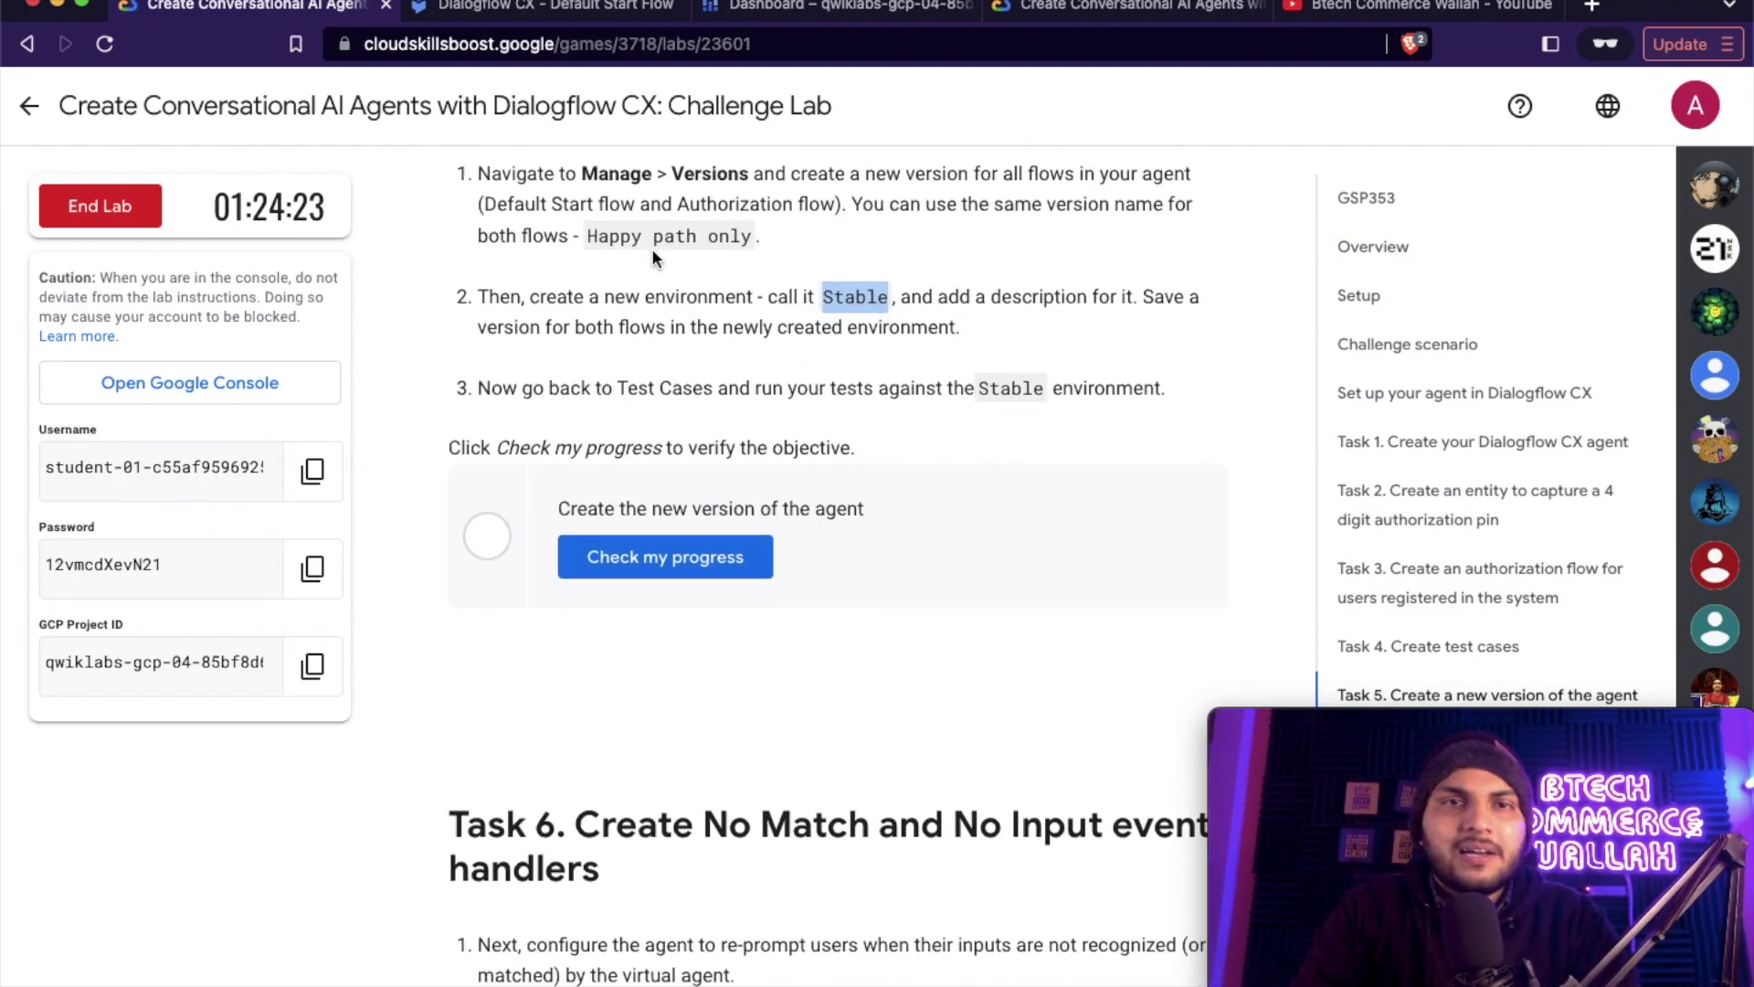
click(513, 11)
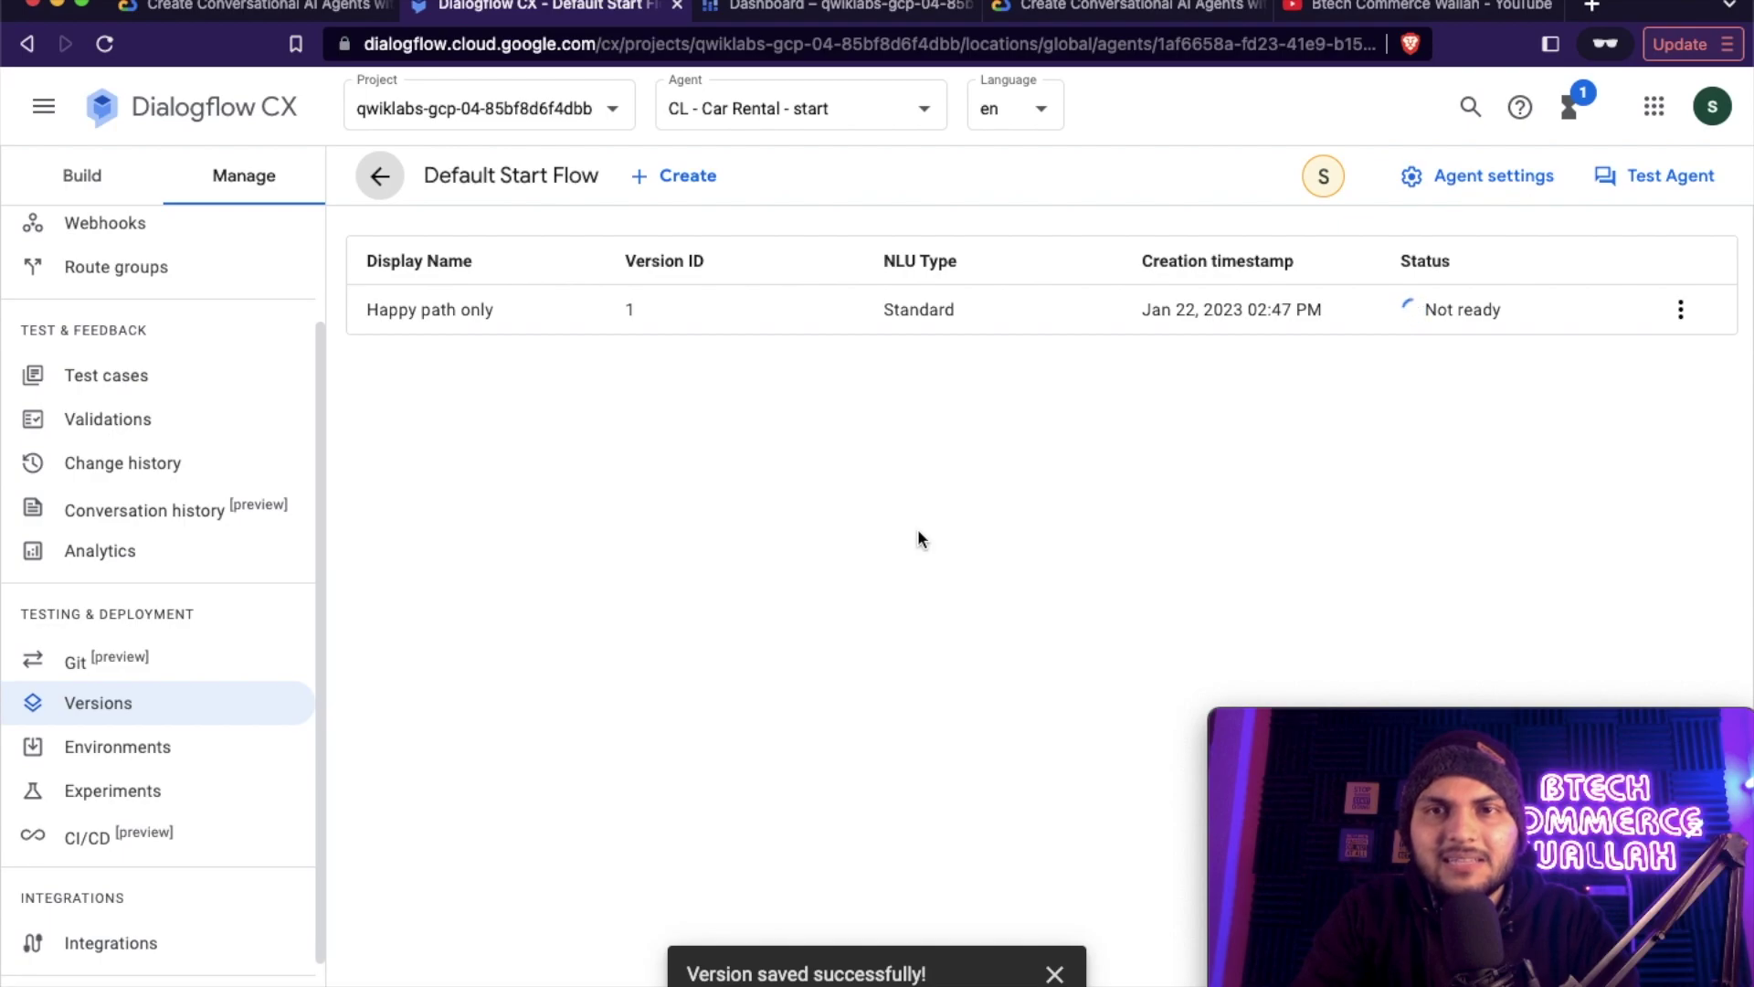
- Create and save an environment named "Stable" that uses the "Happy path only" version of the Default Start Flow
click(148, 761)
click(580, 176)
click(493, 321)
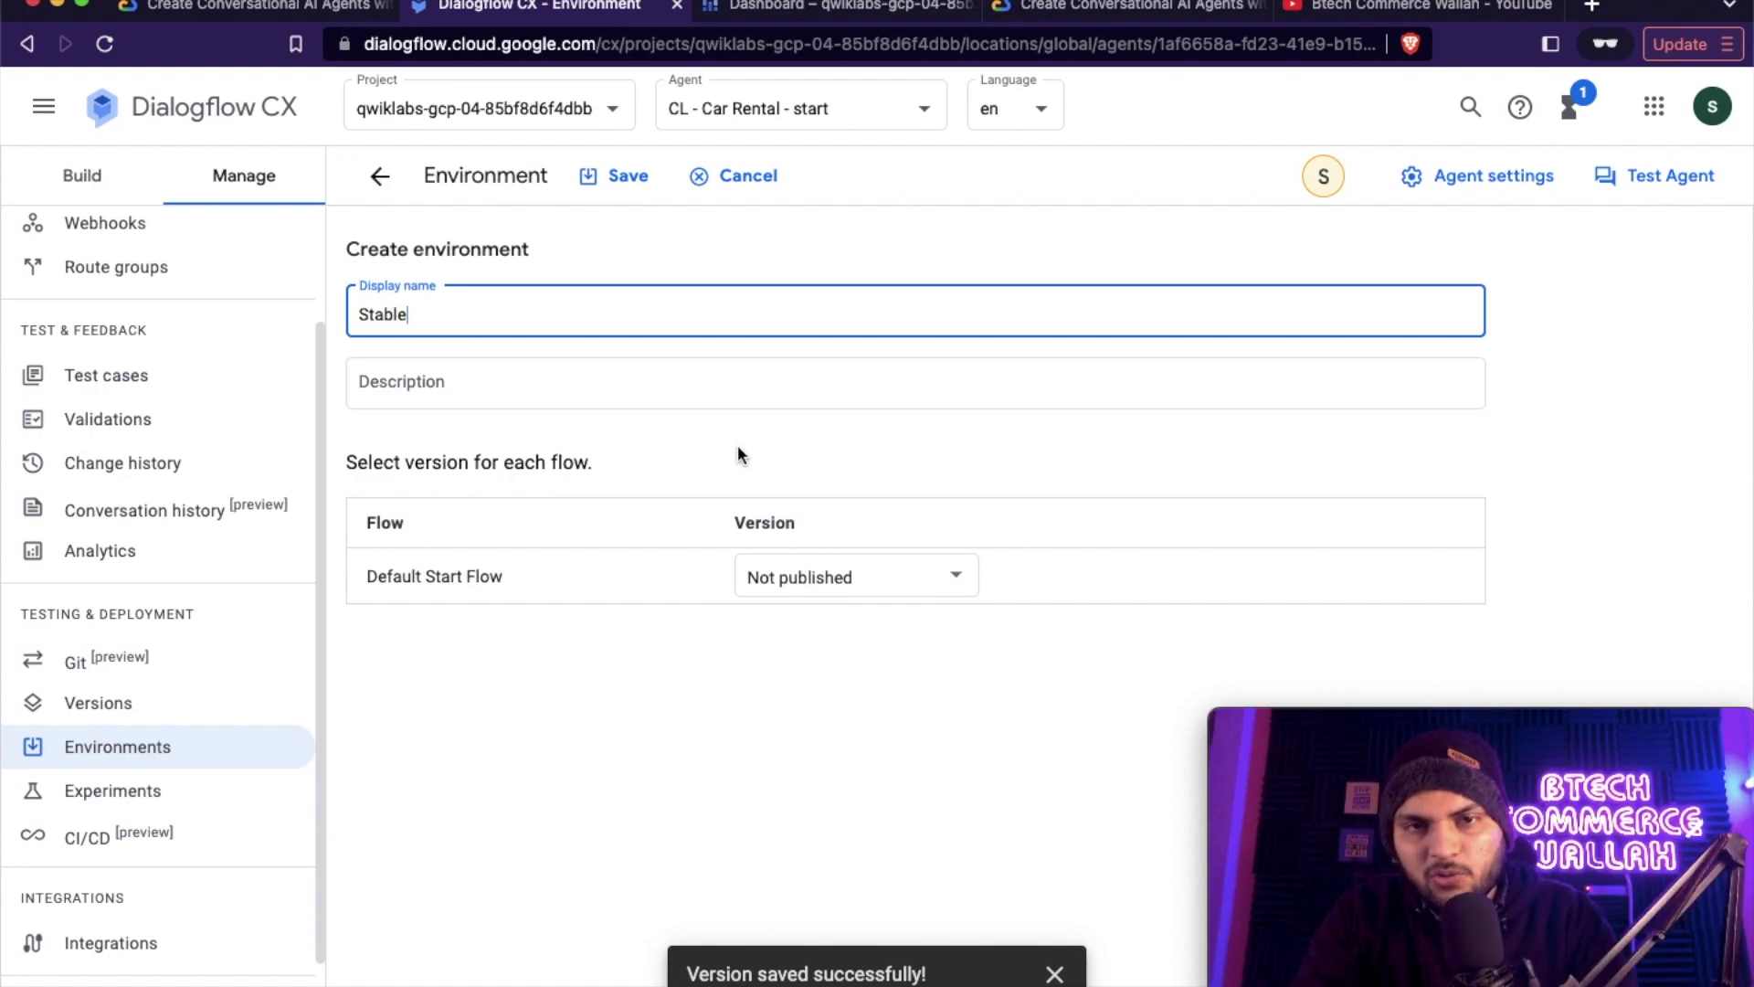
click(933, 580)
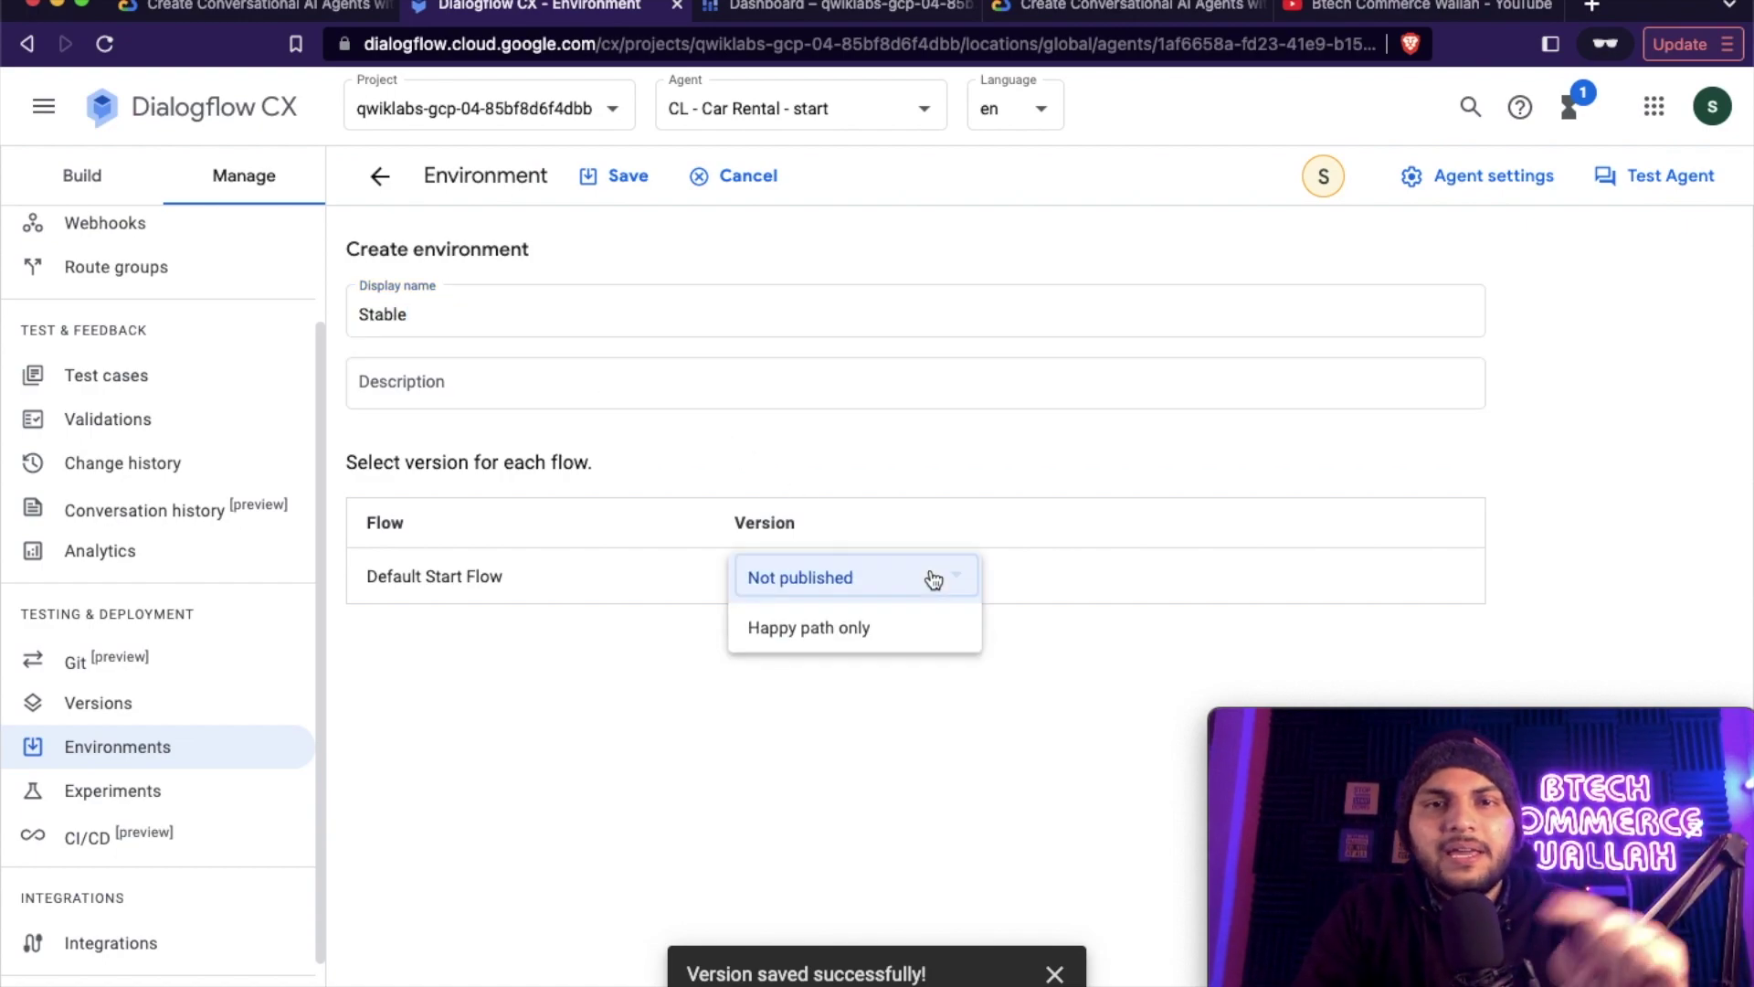
click(863, 627)
click(610, 174)
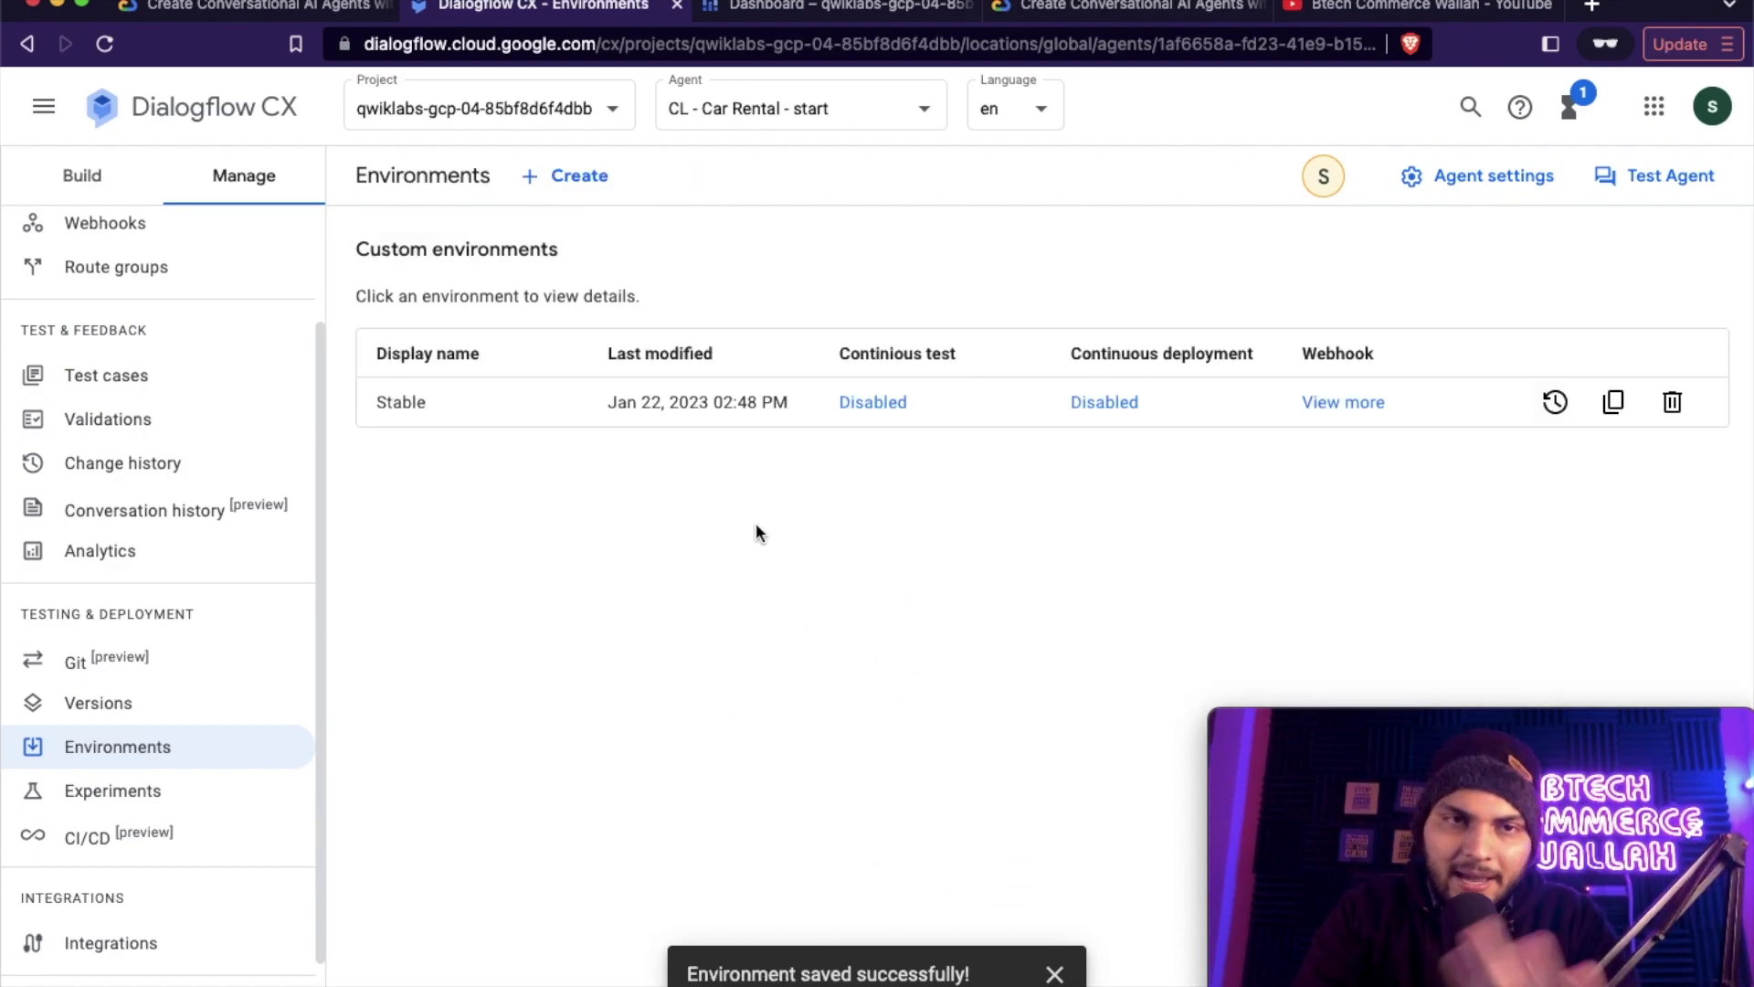
- Copy Task 4's "I want to book a car in LA on Monday" and send it to the agent simulator in the Stable environment
key(ctrl+shift+Tab)
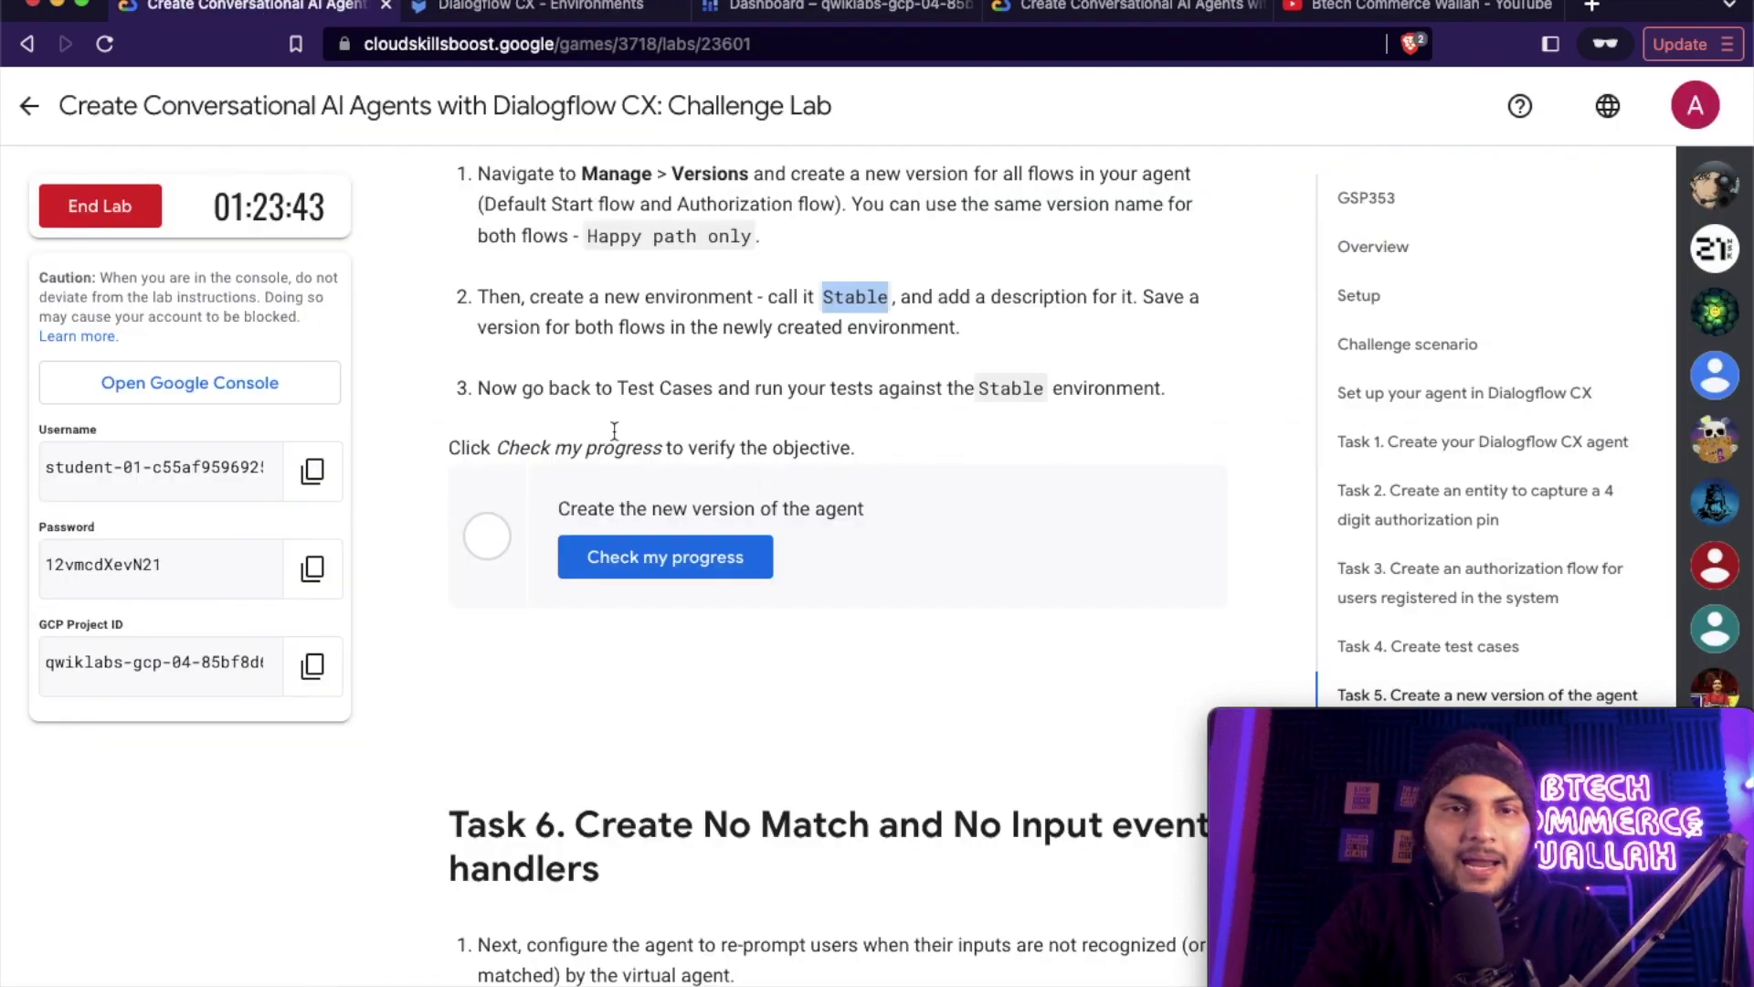
scroll(567, 396, up, 10)
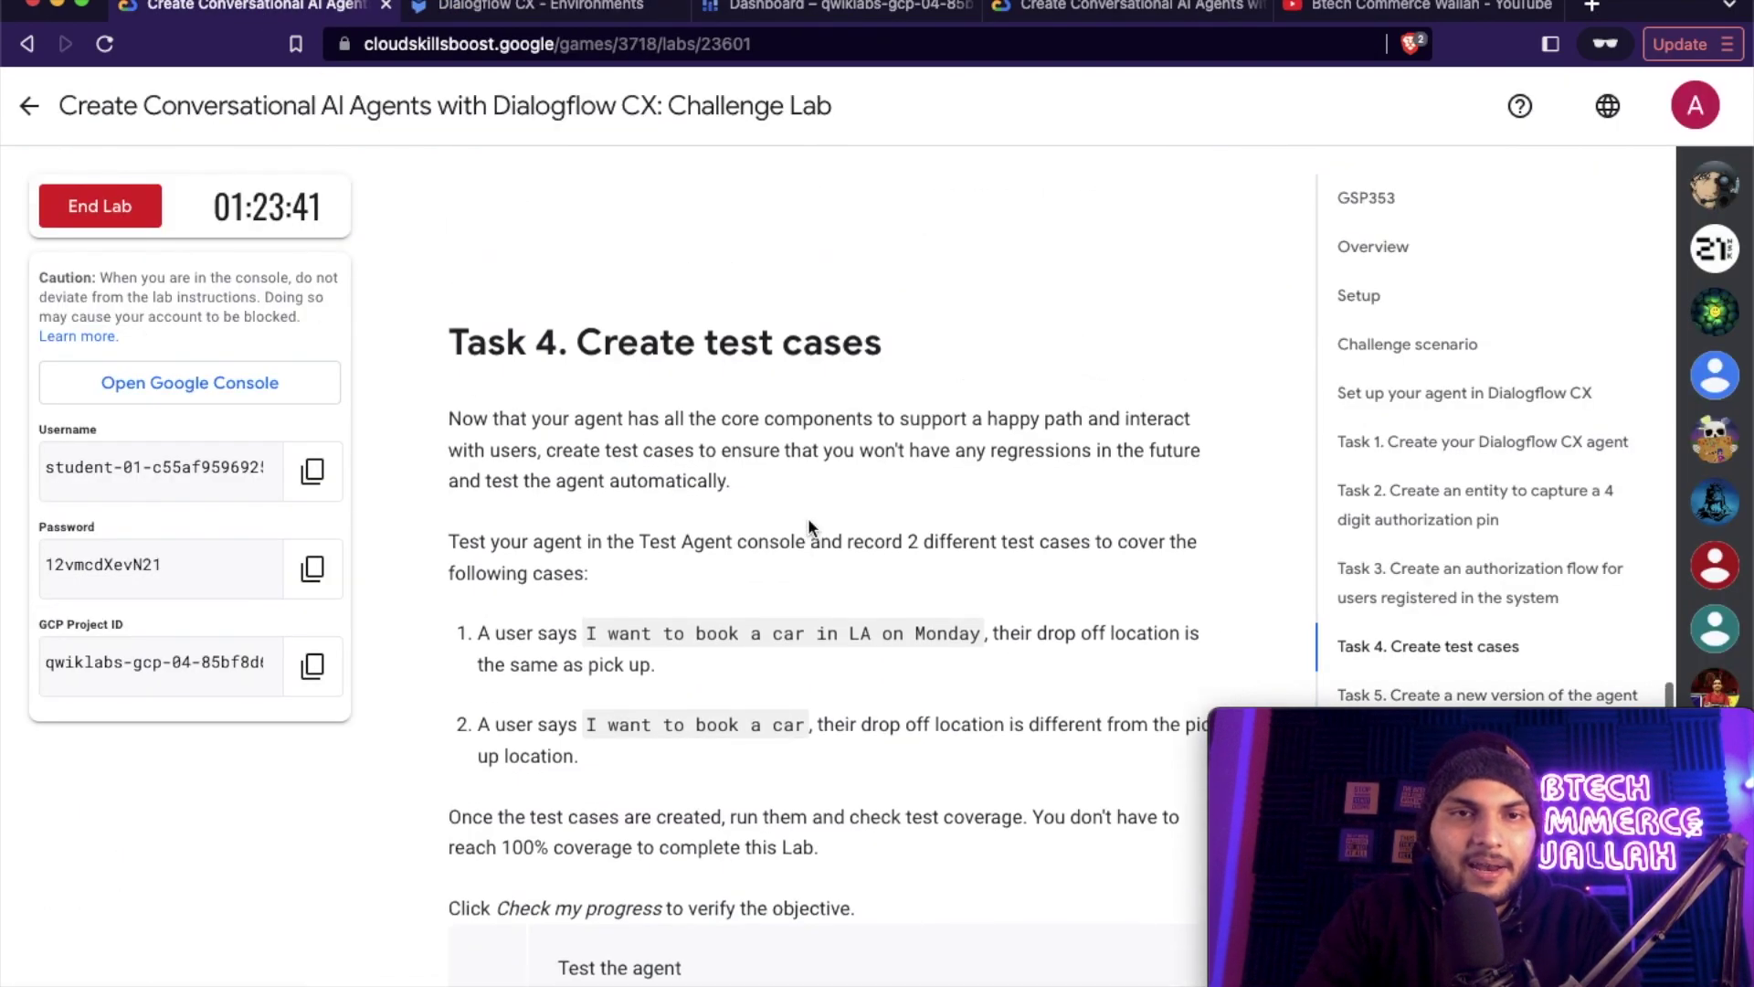
drag(591, 388, 958, 384)
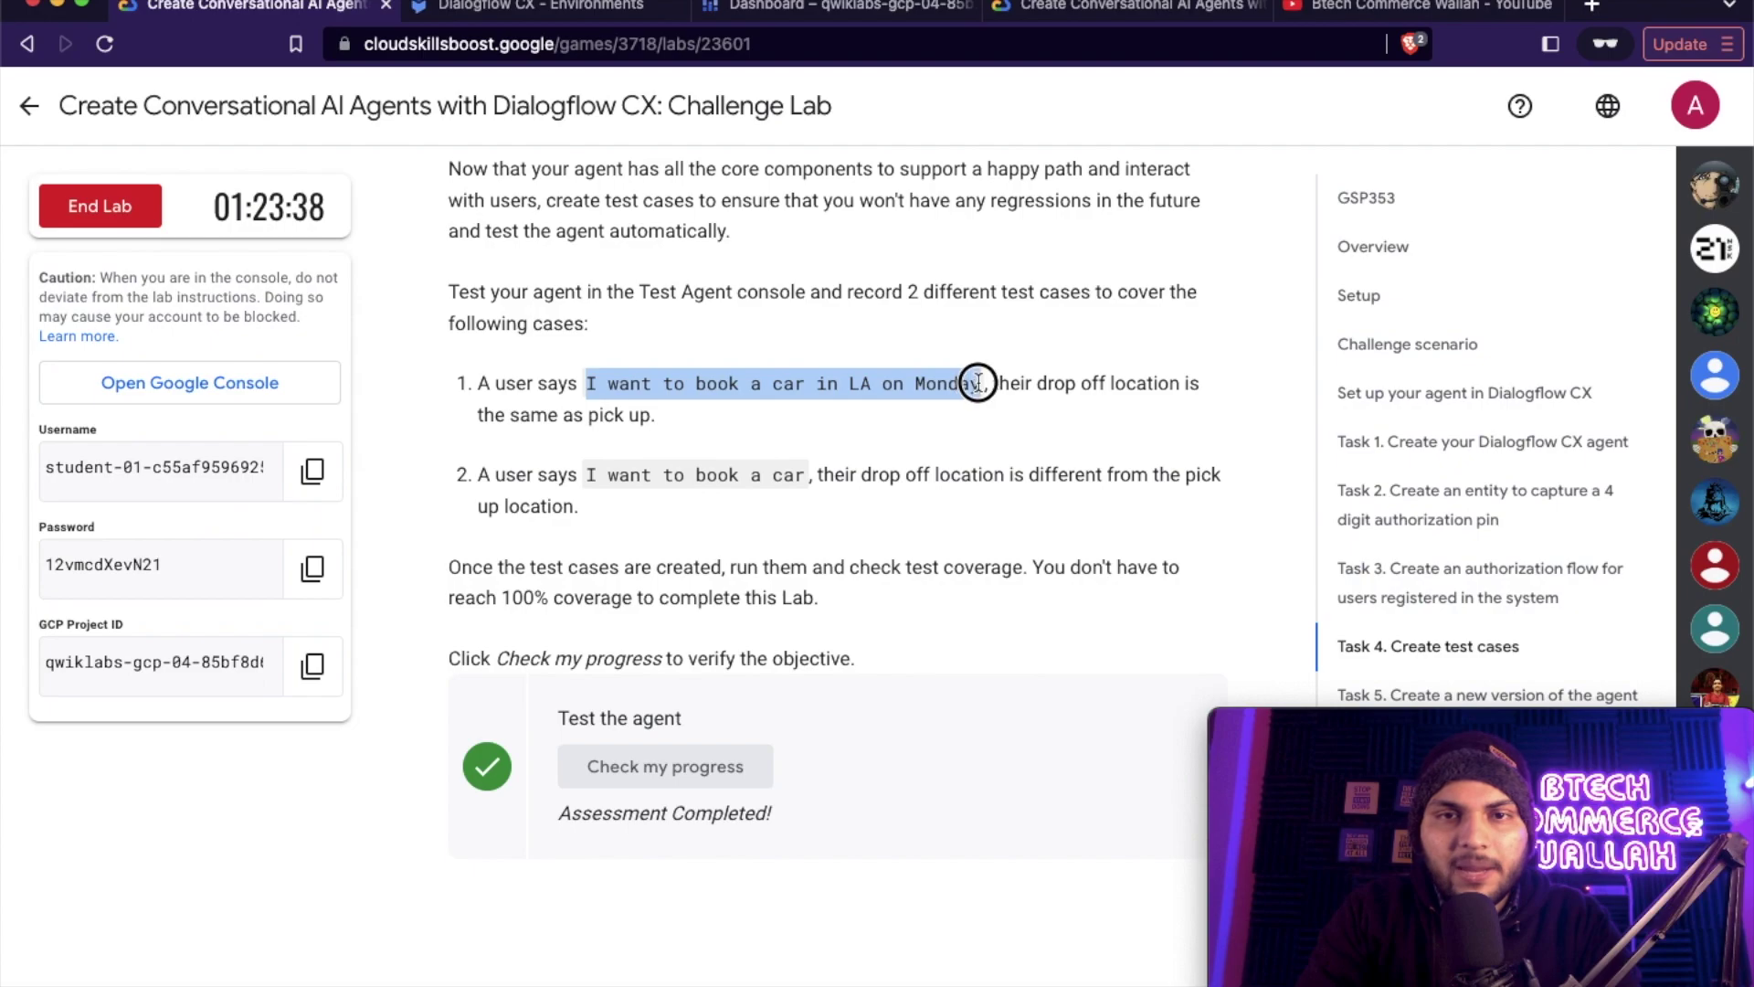
key(ctrl+Tab)
click(1654, 176)
click(1370, 559)
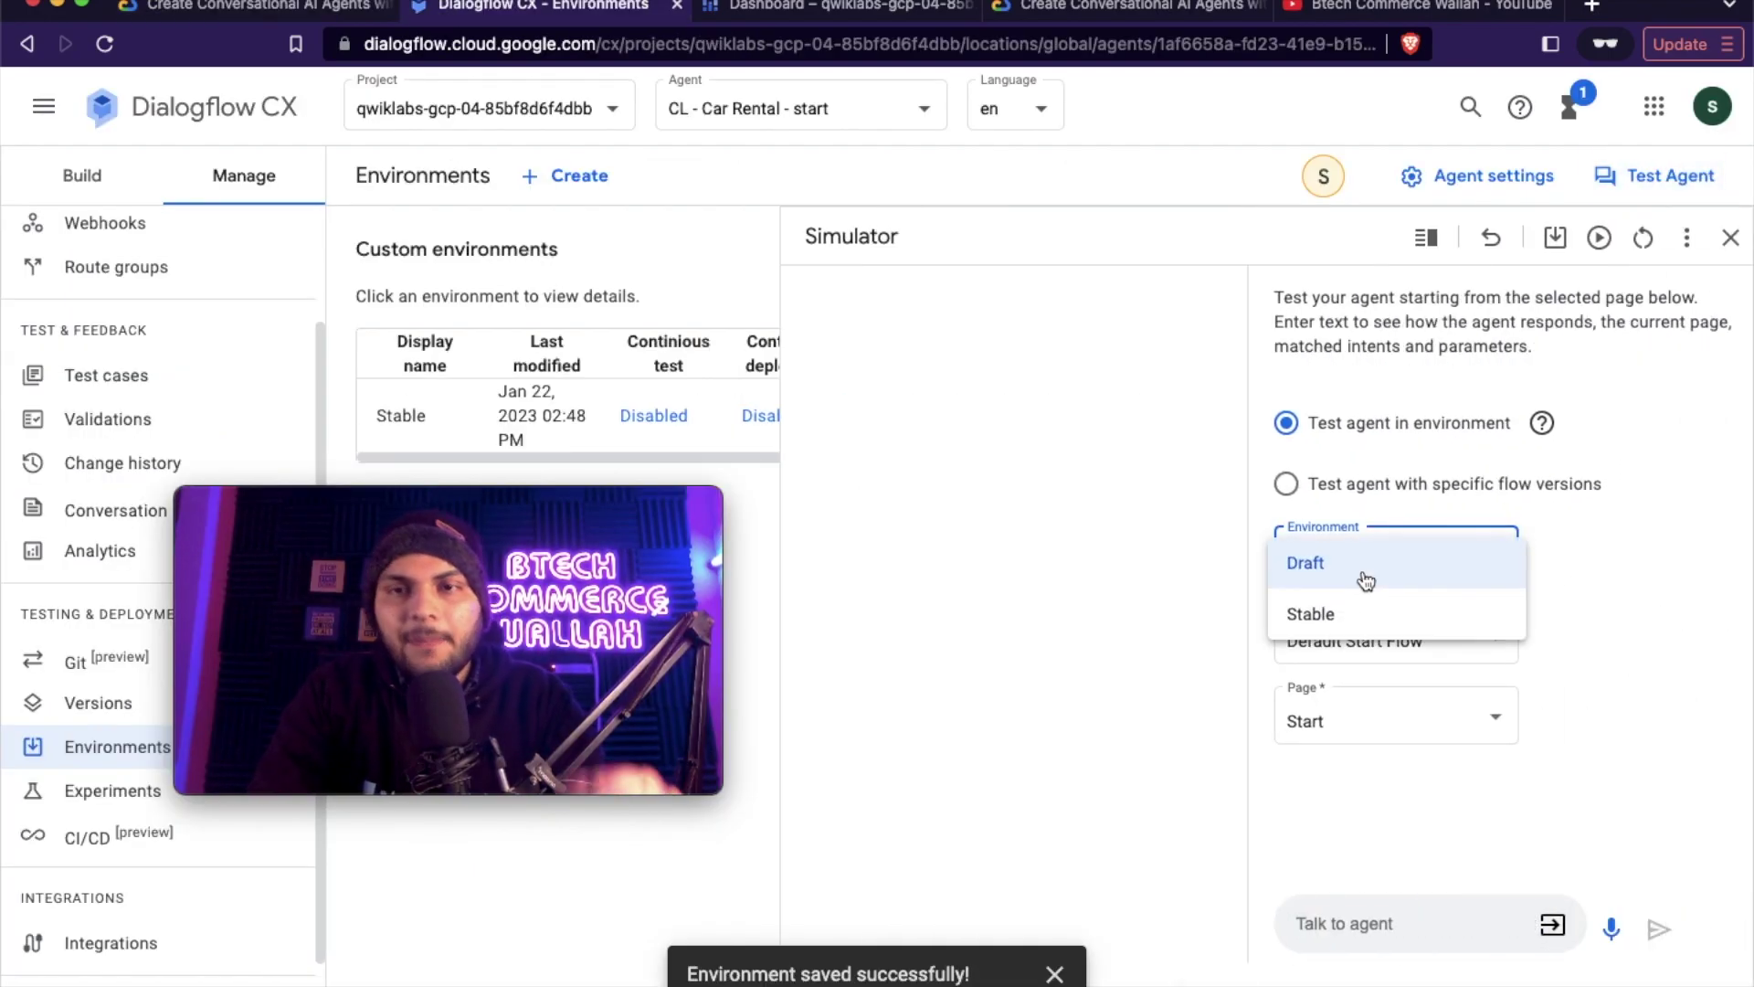
click(1365, 612)
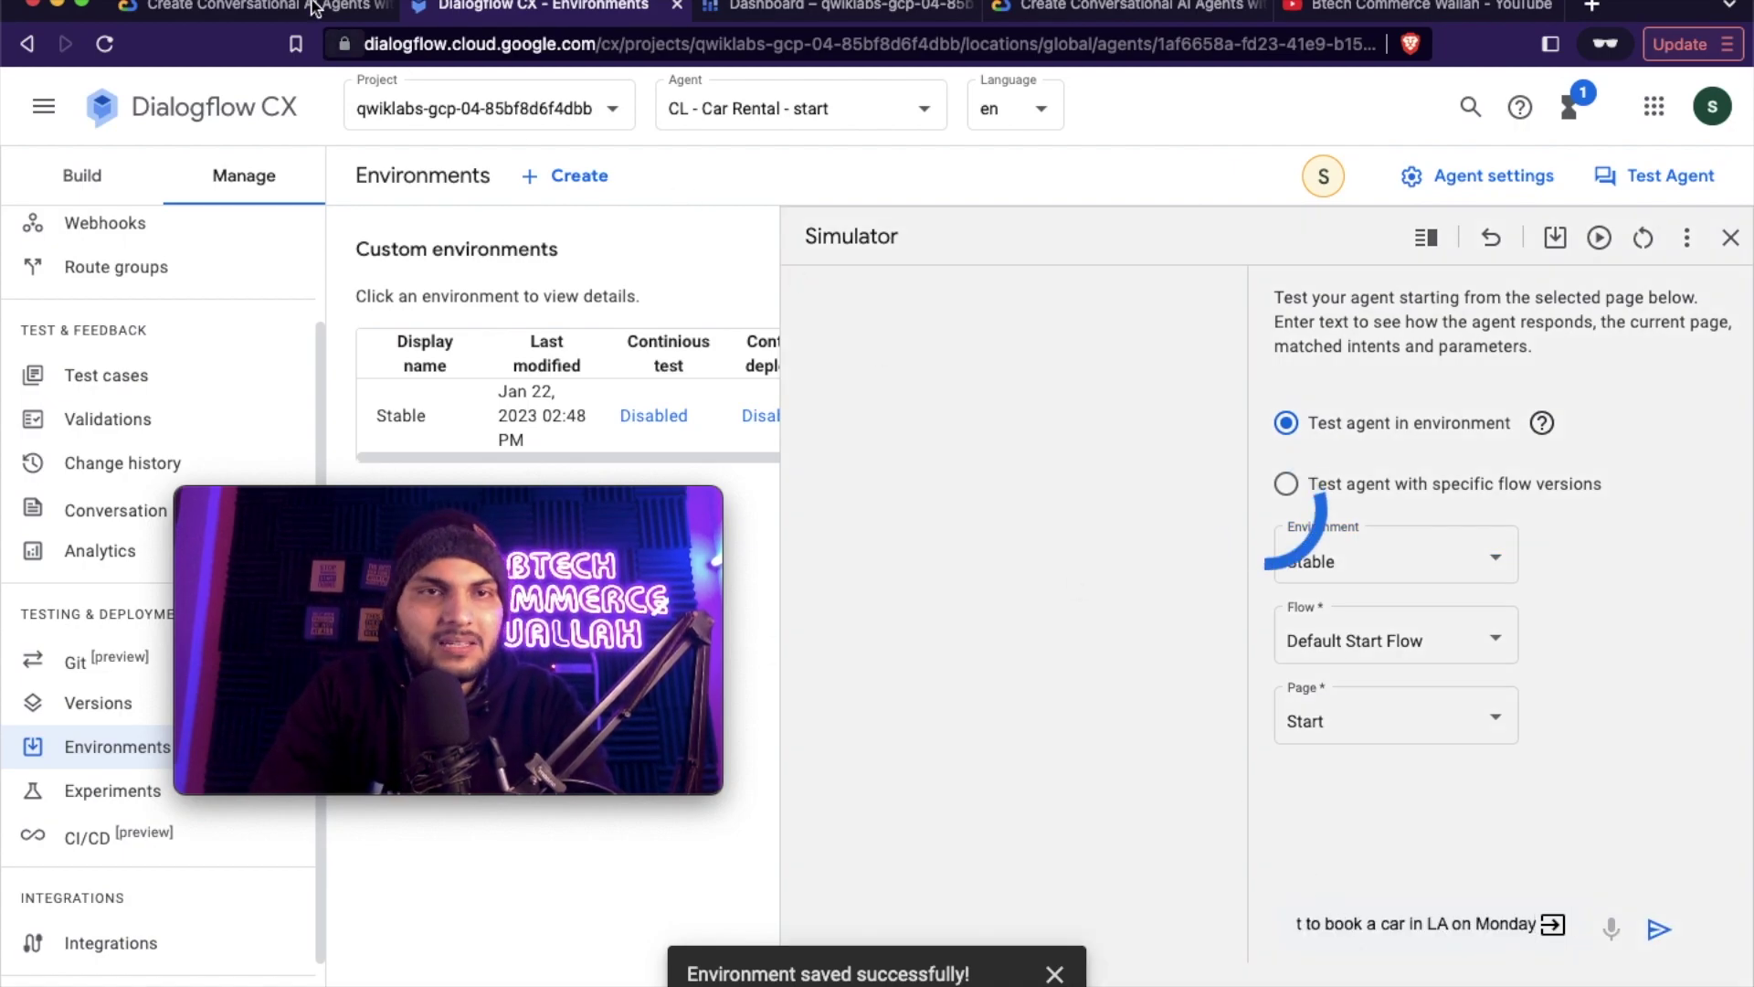
- Copy the second test phrase "I want to book a car" from the lab's Task 4 and send it in the simulator
click(316, 7)
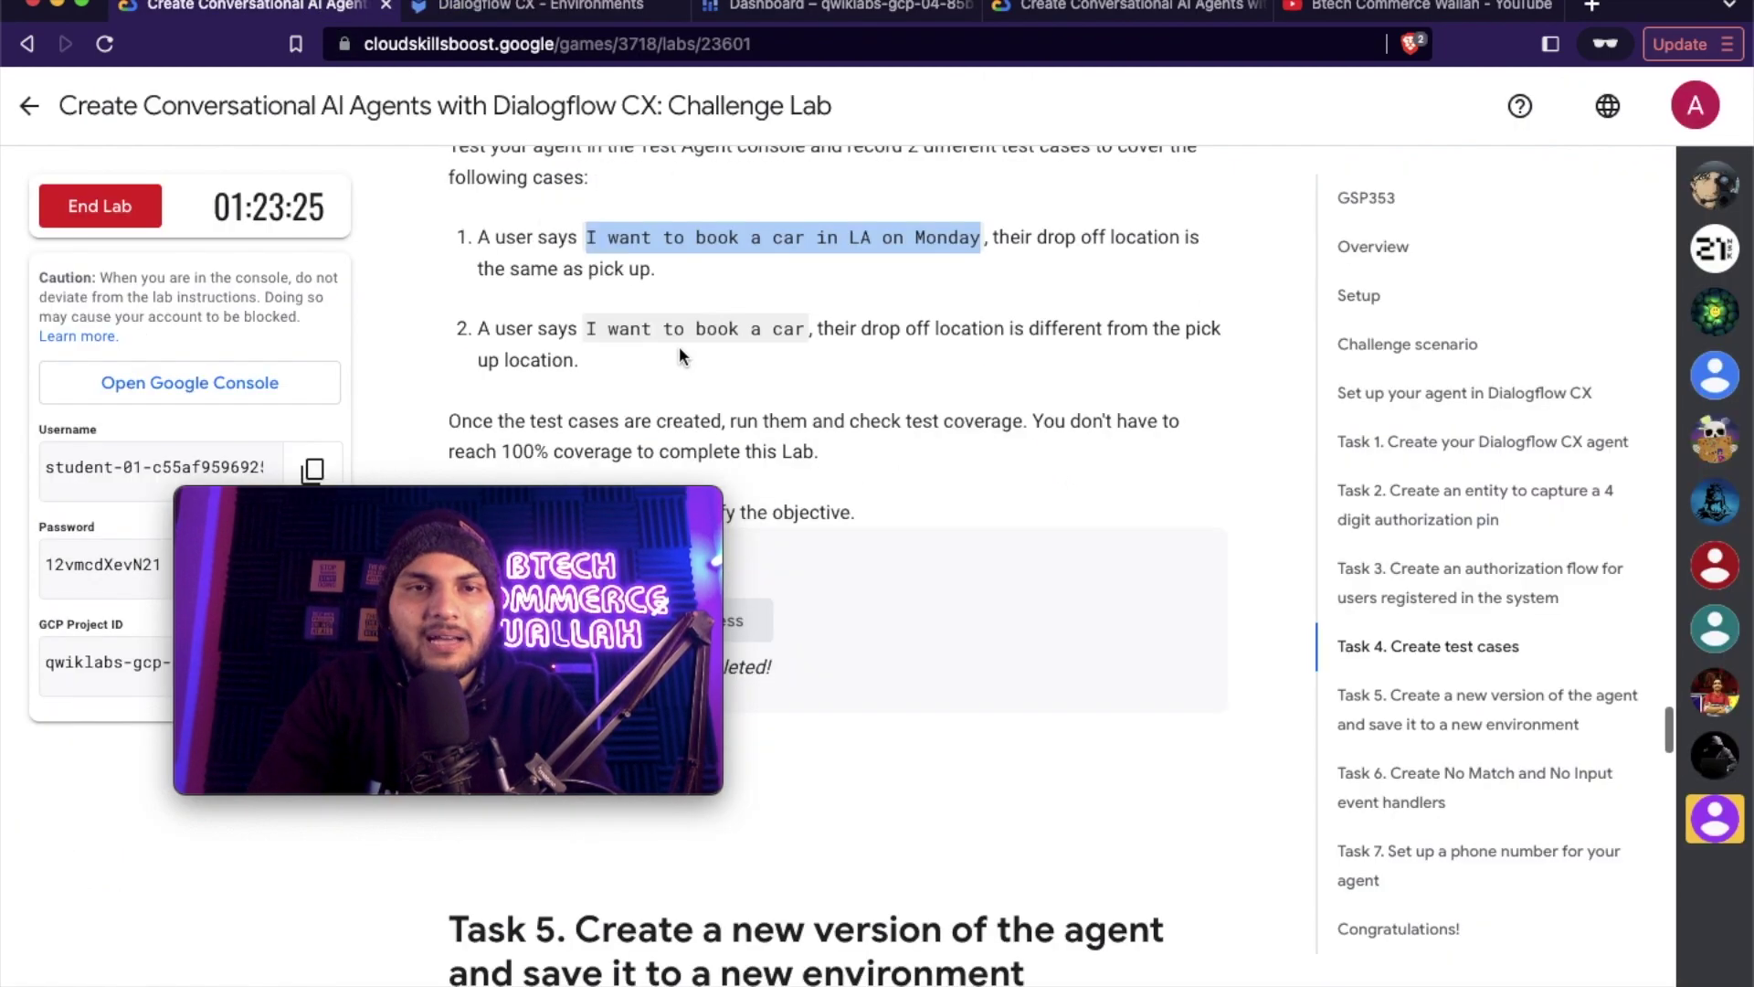
drag(590, 324, 676, 331)
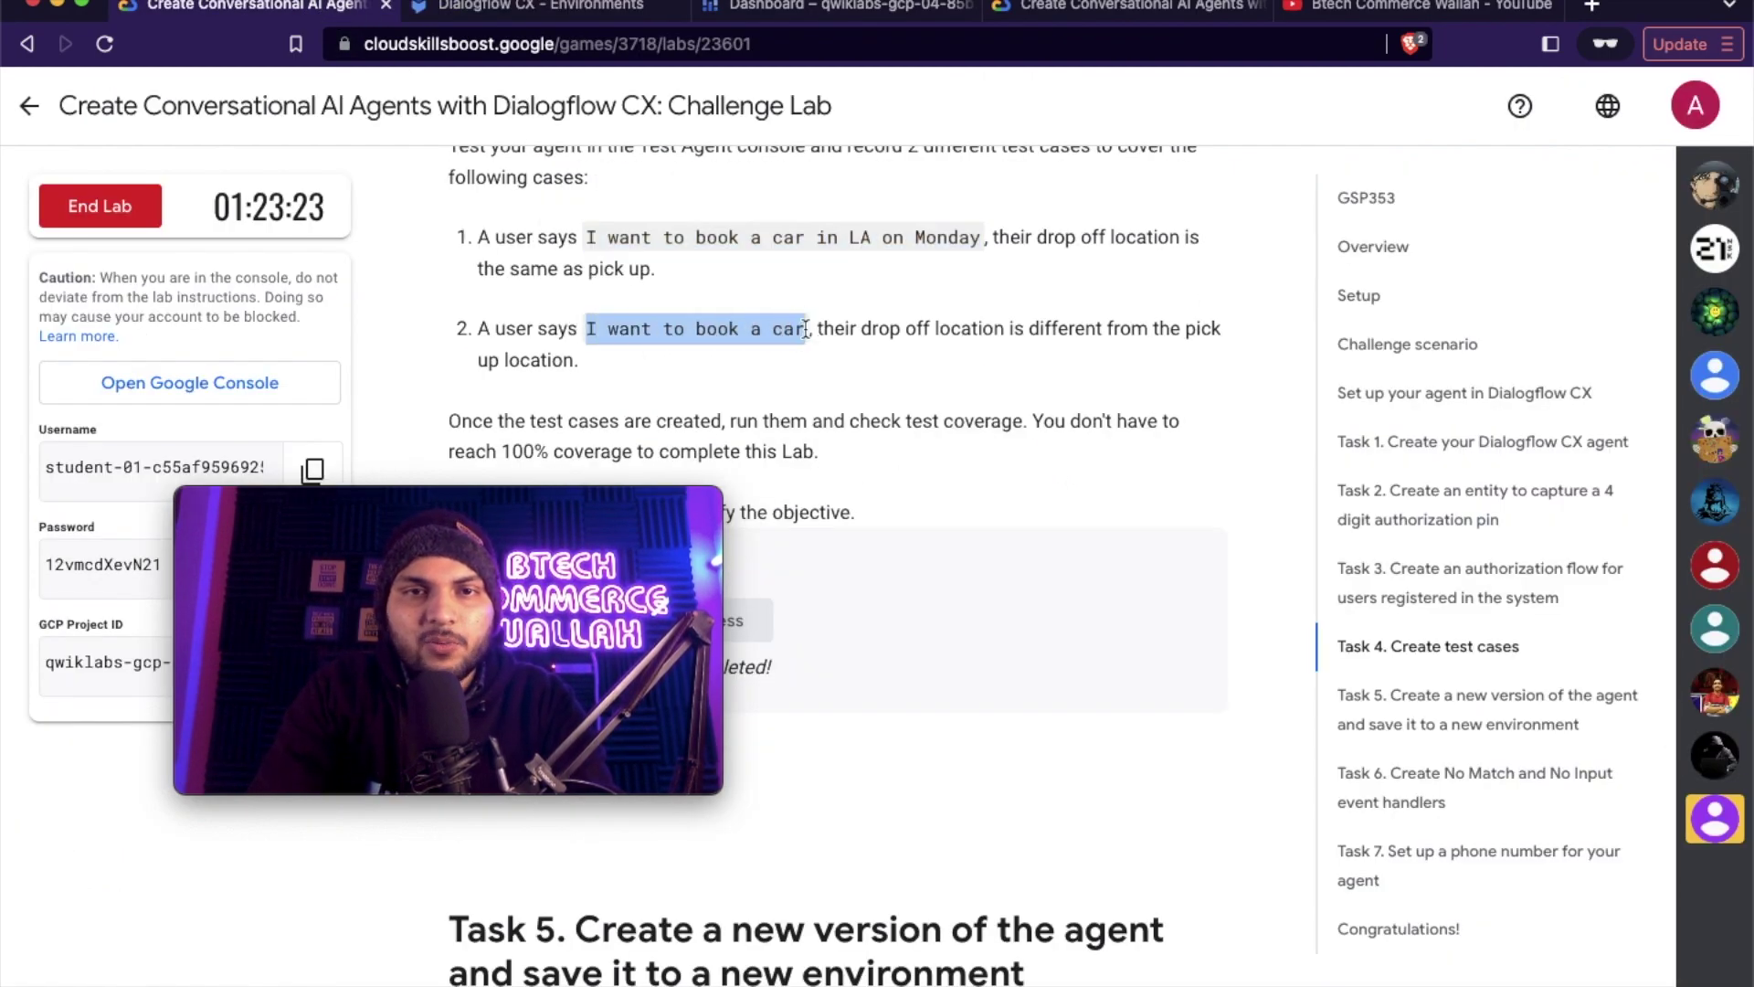
key(ctrl+Tab)
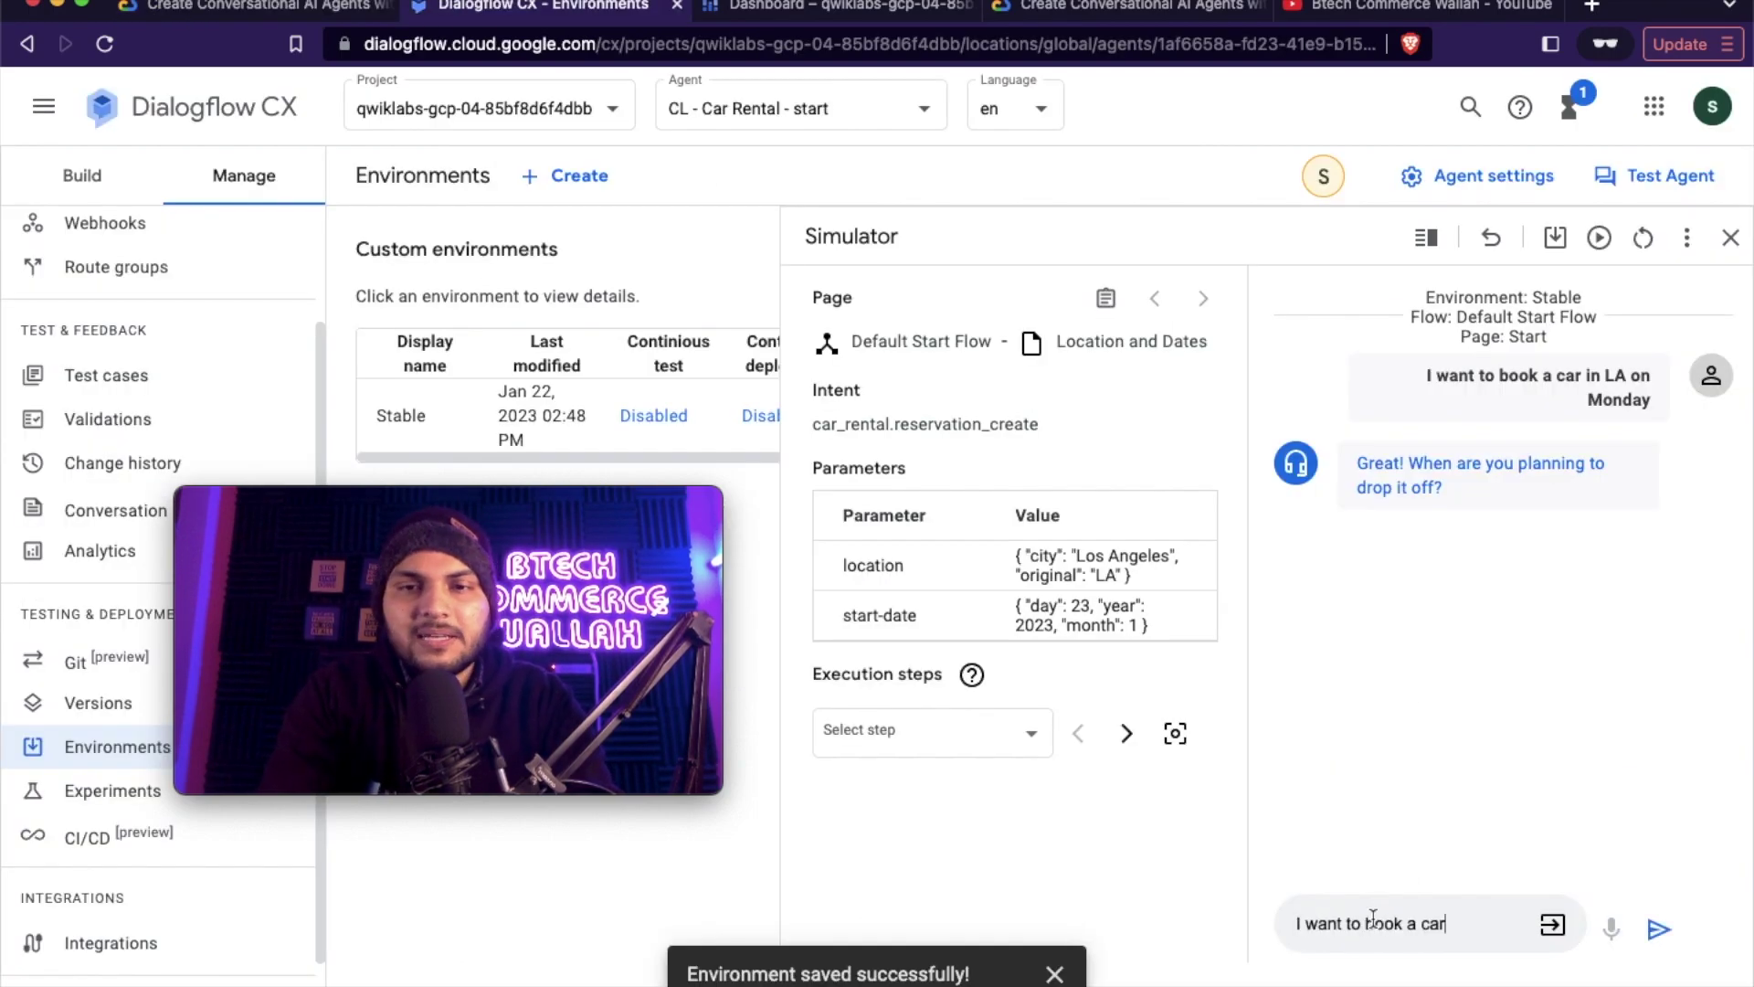
key(Return)
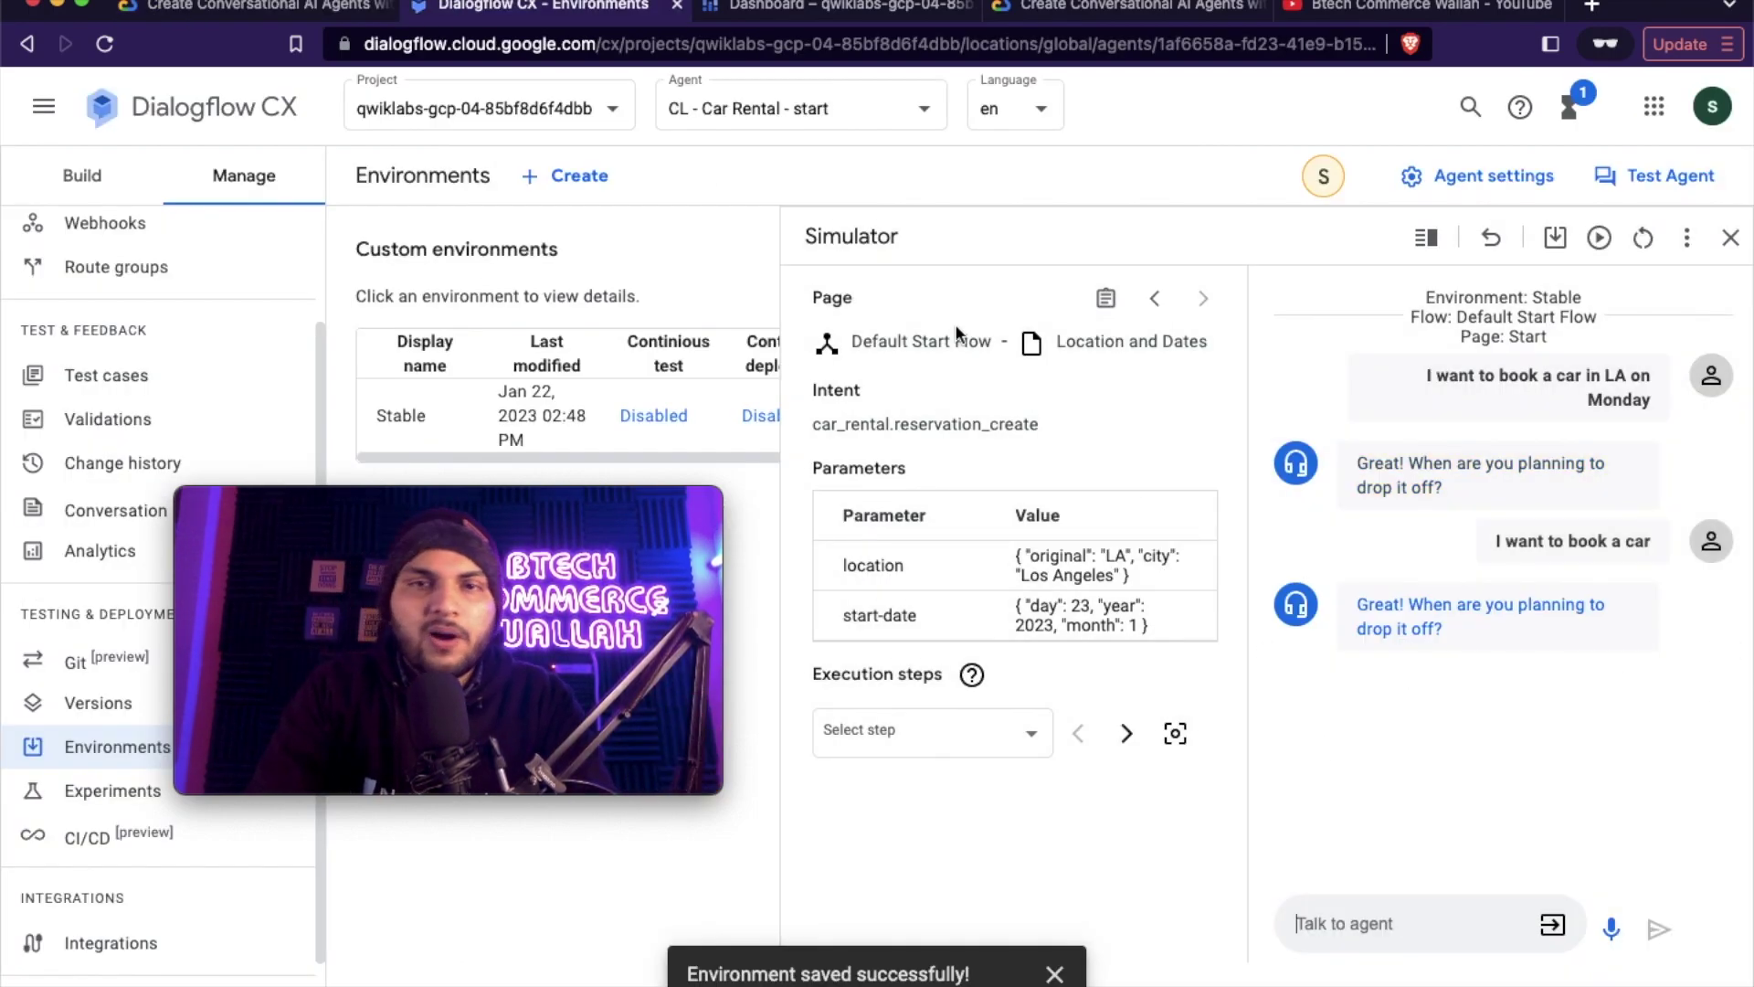
- Check the lab progress for the "Create the new version of the agent" objective in Task 5
key(ctrl+shift+Tab)
scroll(961, 481, down, 9)
click(704, 365)
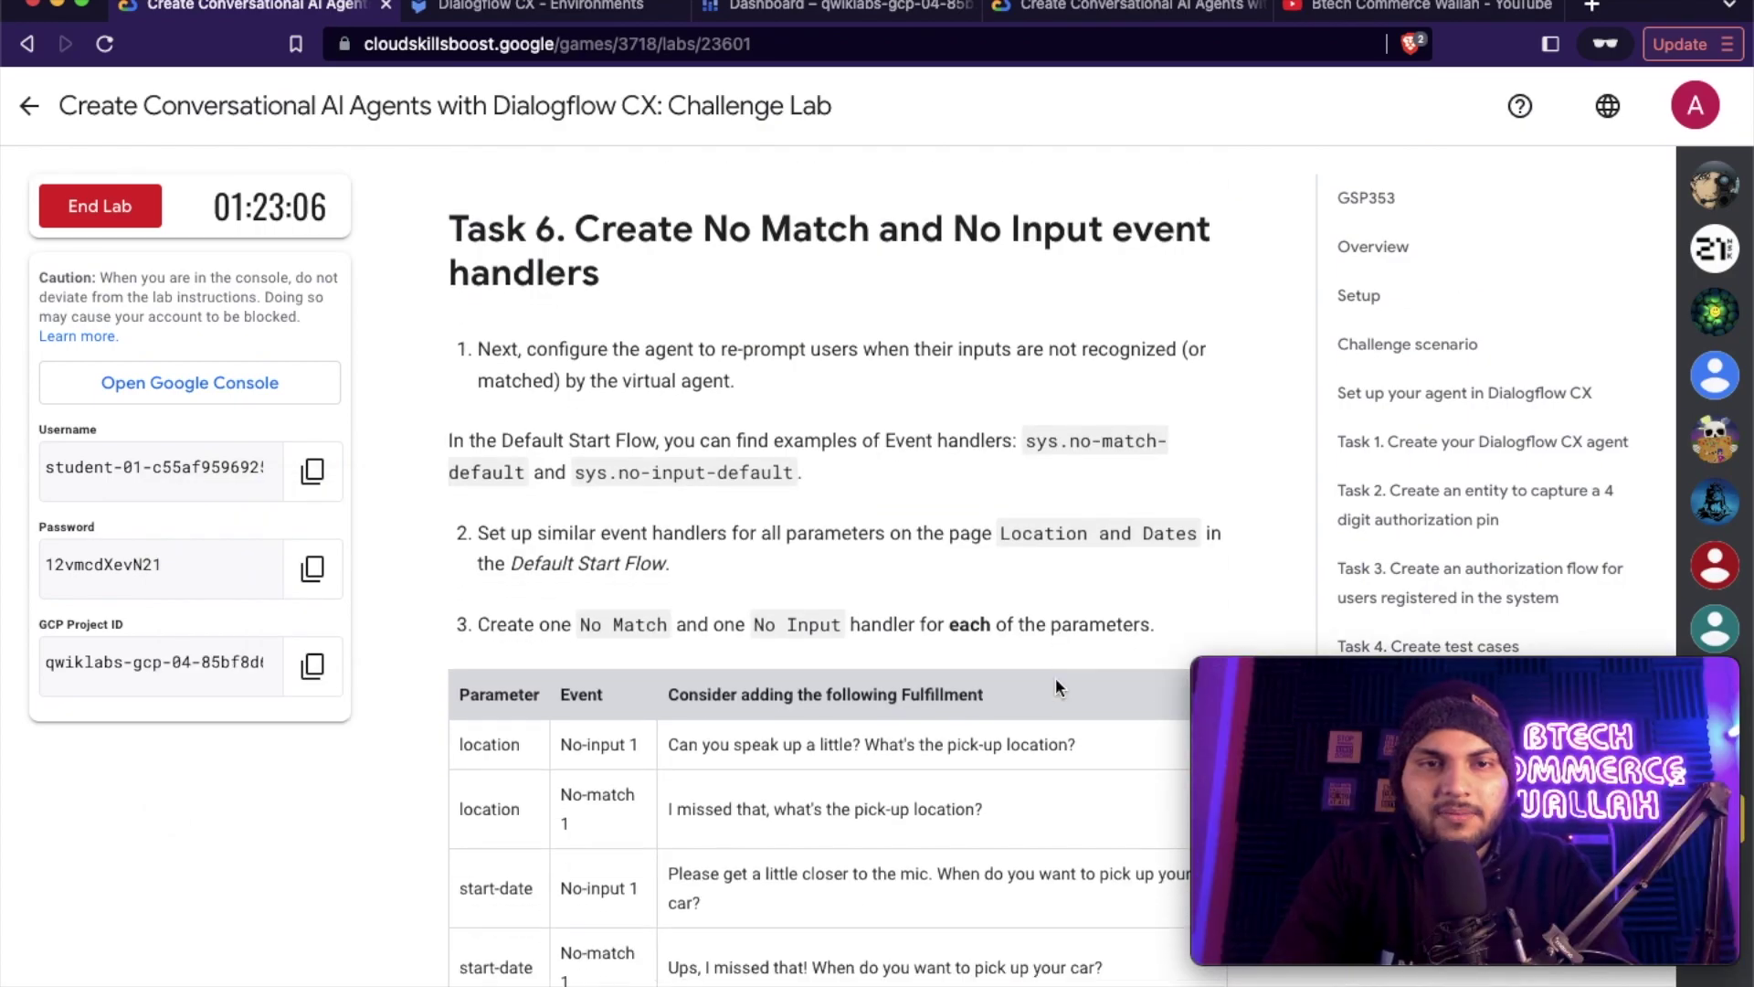
- Review the lab's score list and read the Task 7 instructions for setting up the agent's phone number
scroll(1055, 681, down, 10)
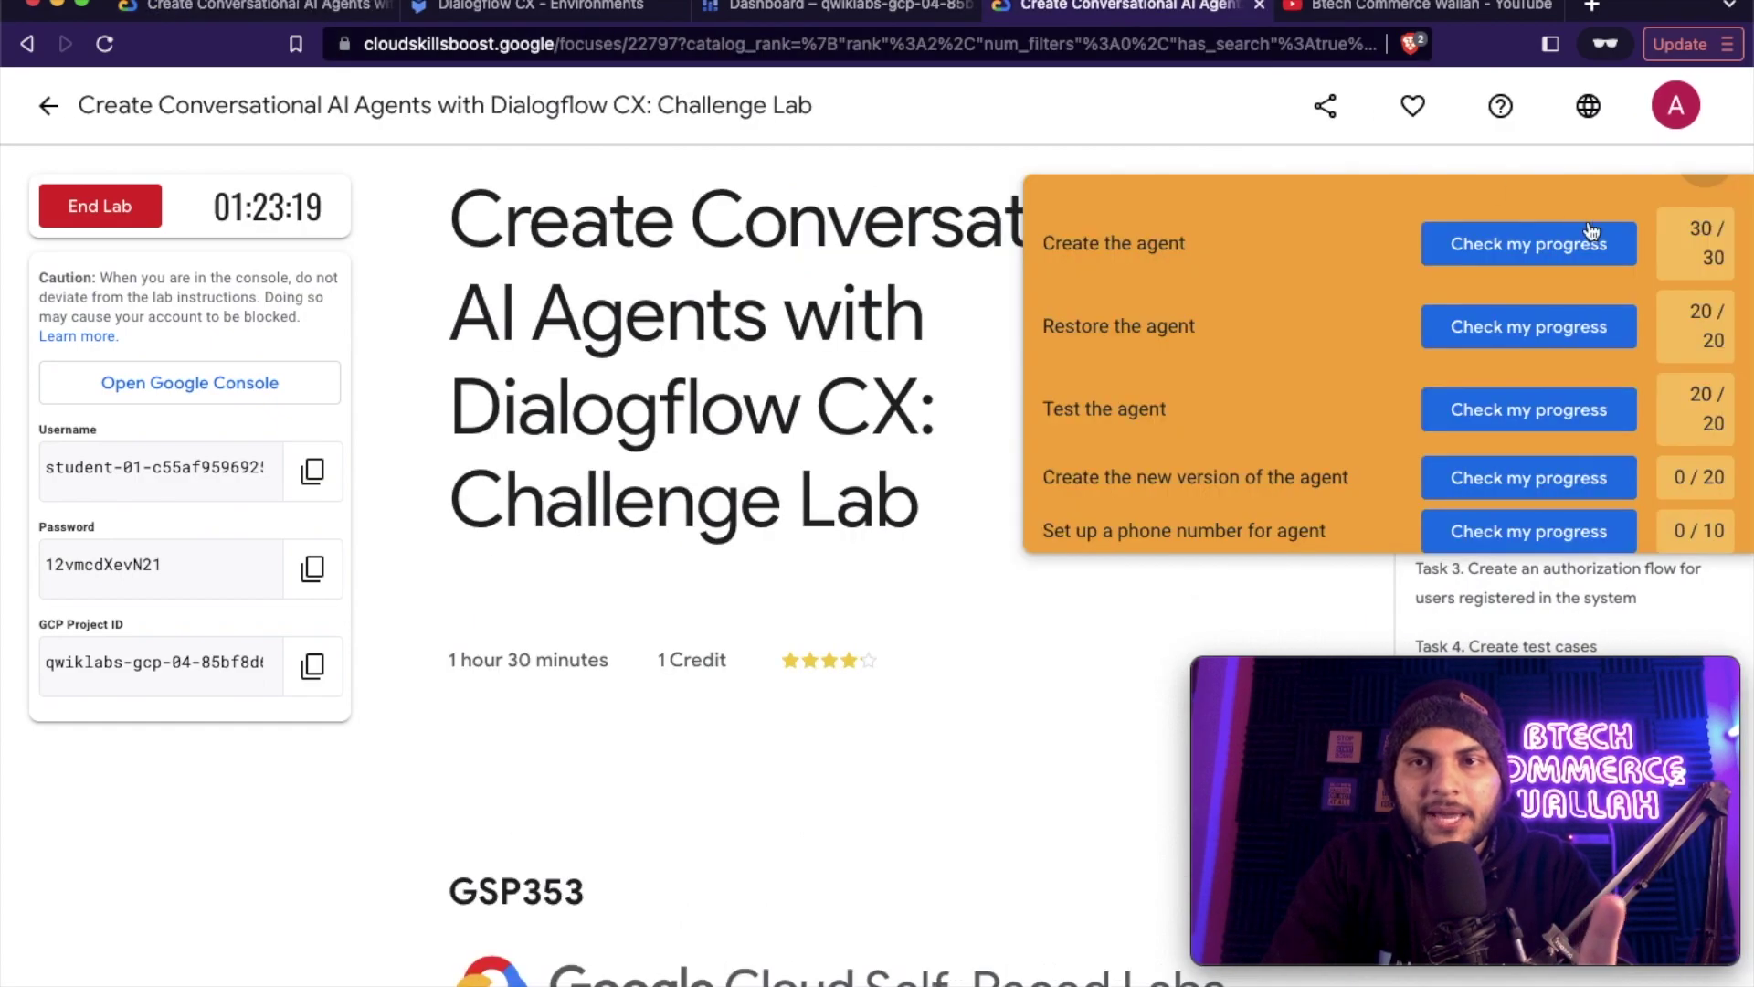
scroll(1534, 407, down, 1)
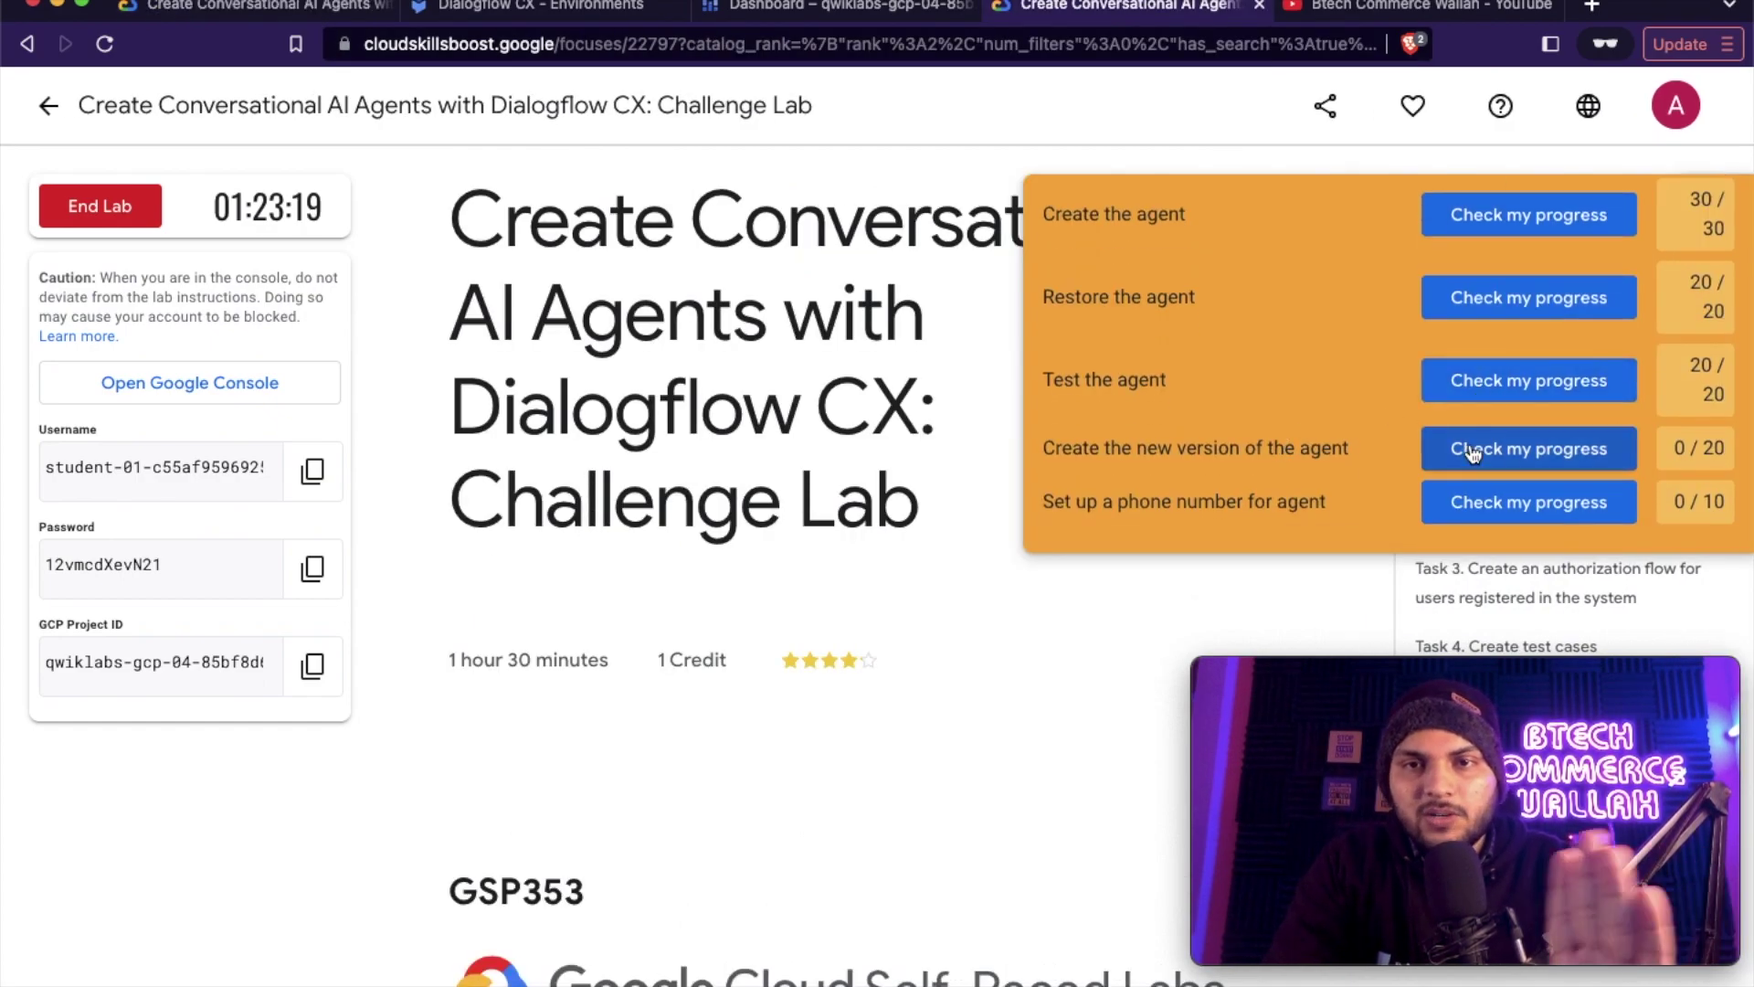
click(278, 7)
scroll(868, 688, up, 3)
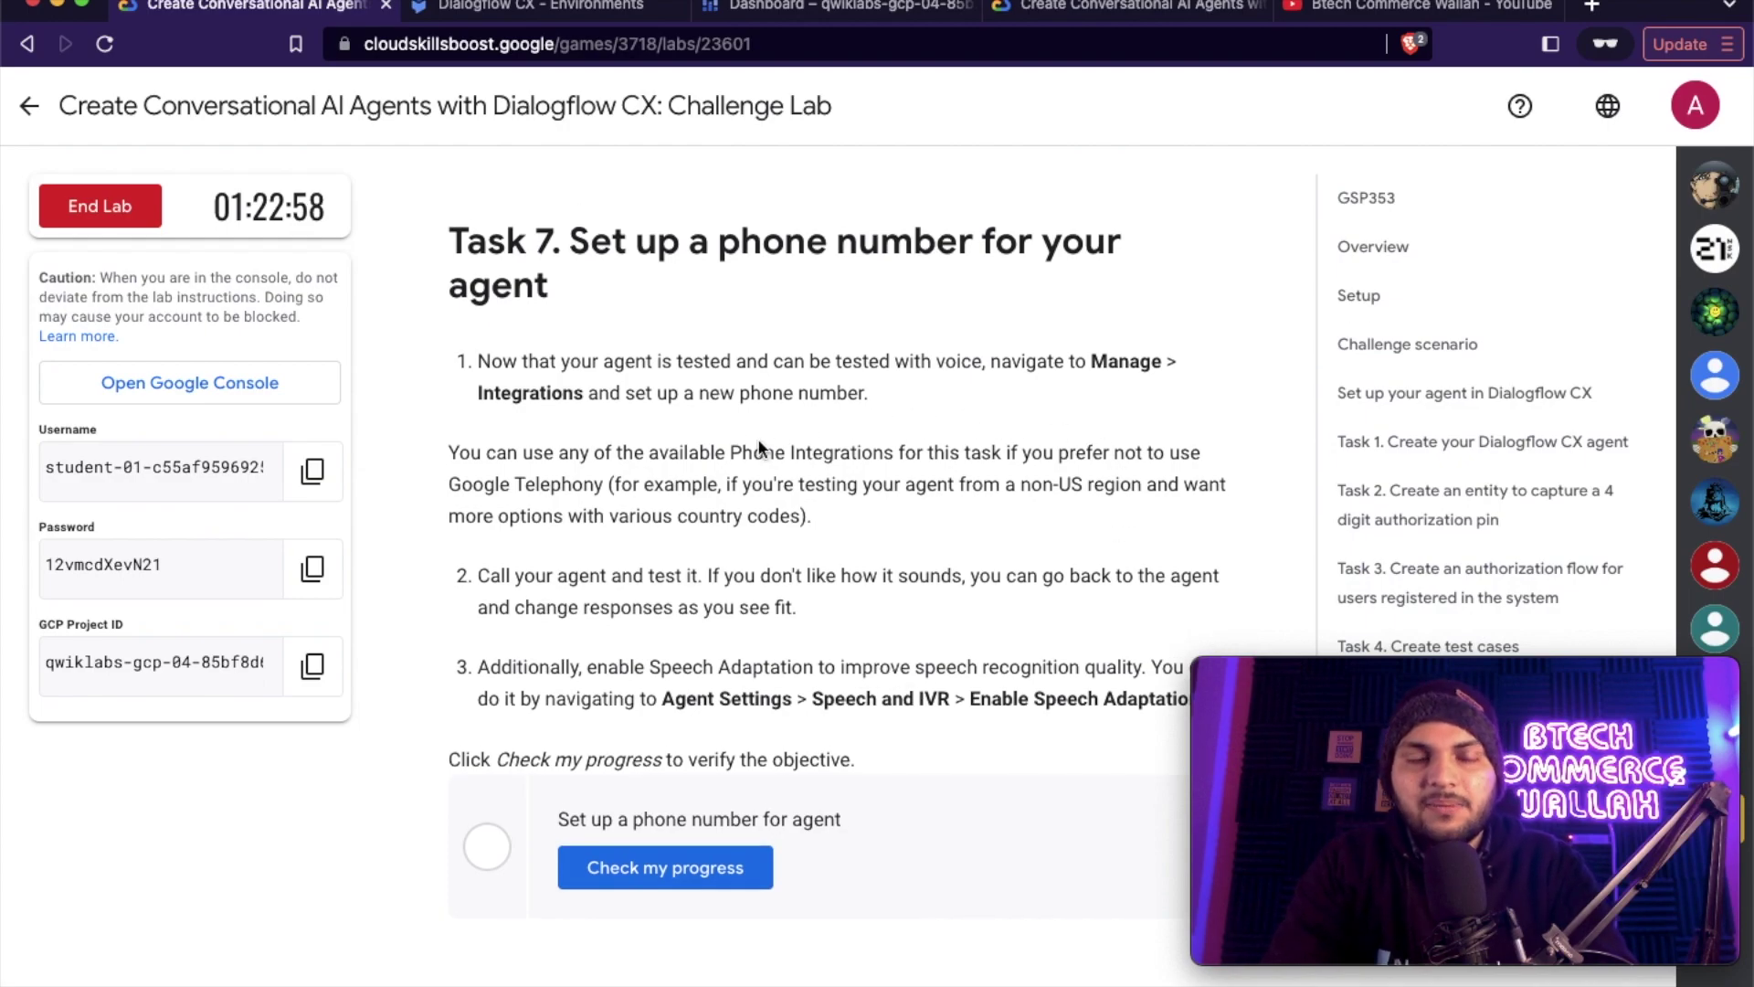
scroll(865, 552, down, 2)
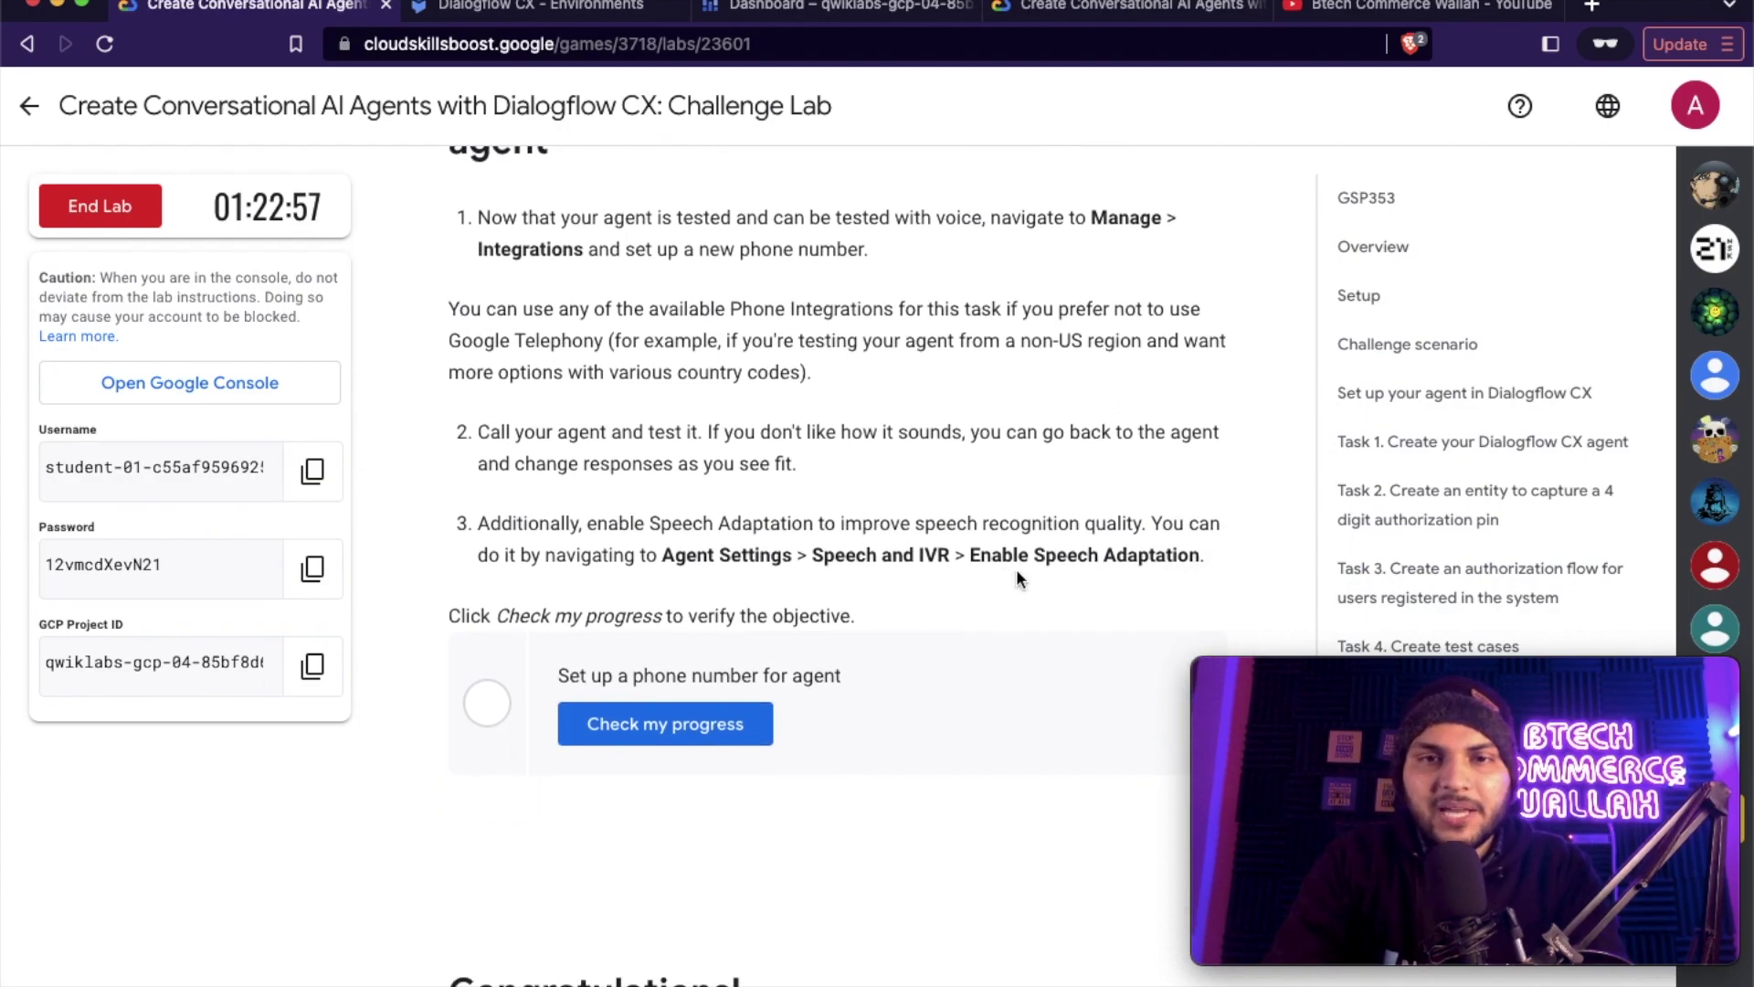
- Close the simulator and start a new telephony integration in the CX Phone Gateway of the Dialogflow CX agent
click(497, 8)
scroll(158, 584, down, 2)
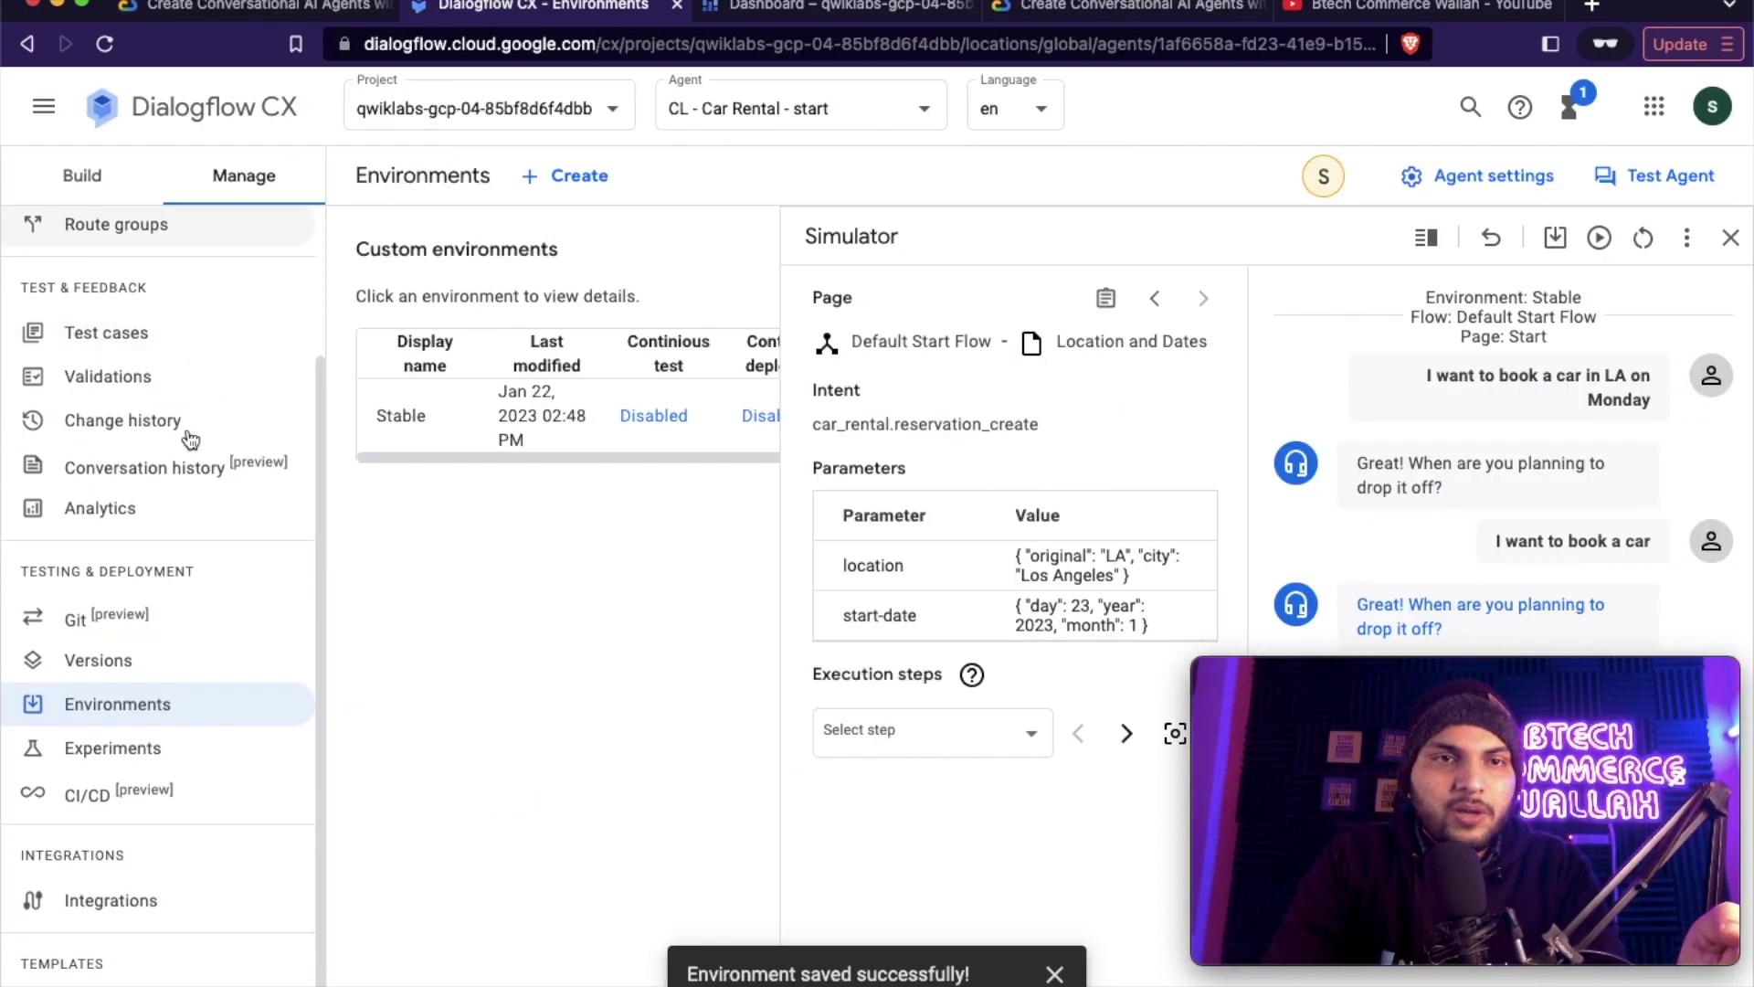
click(88, 901)
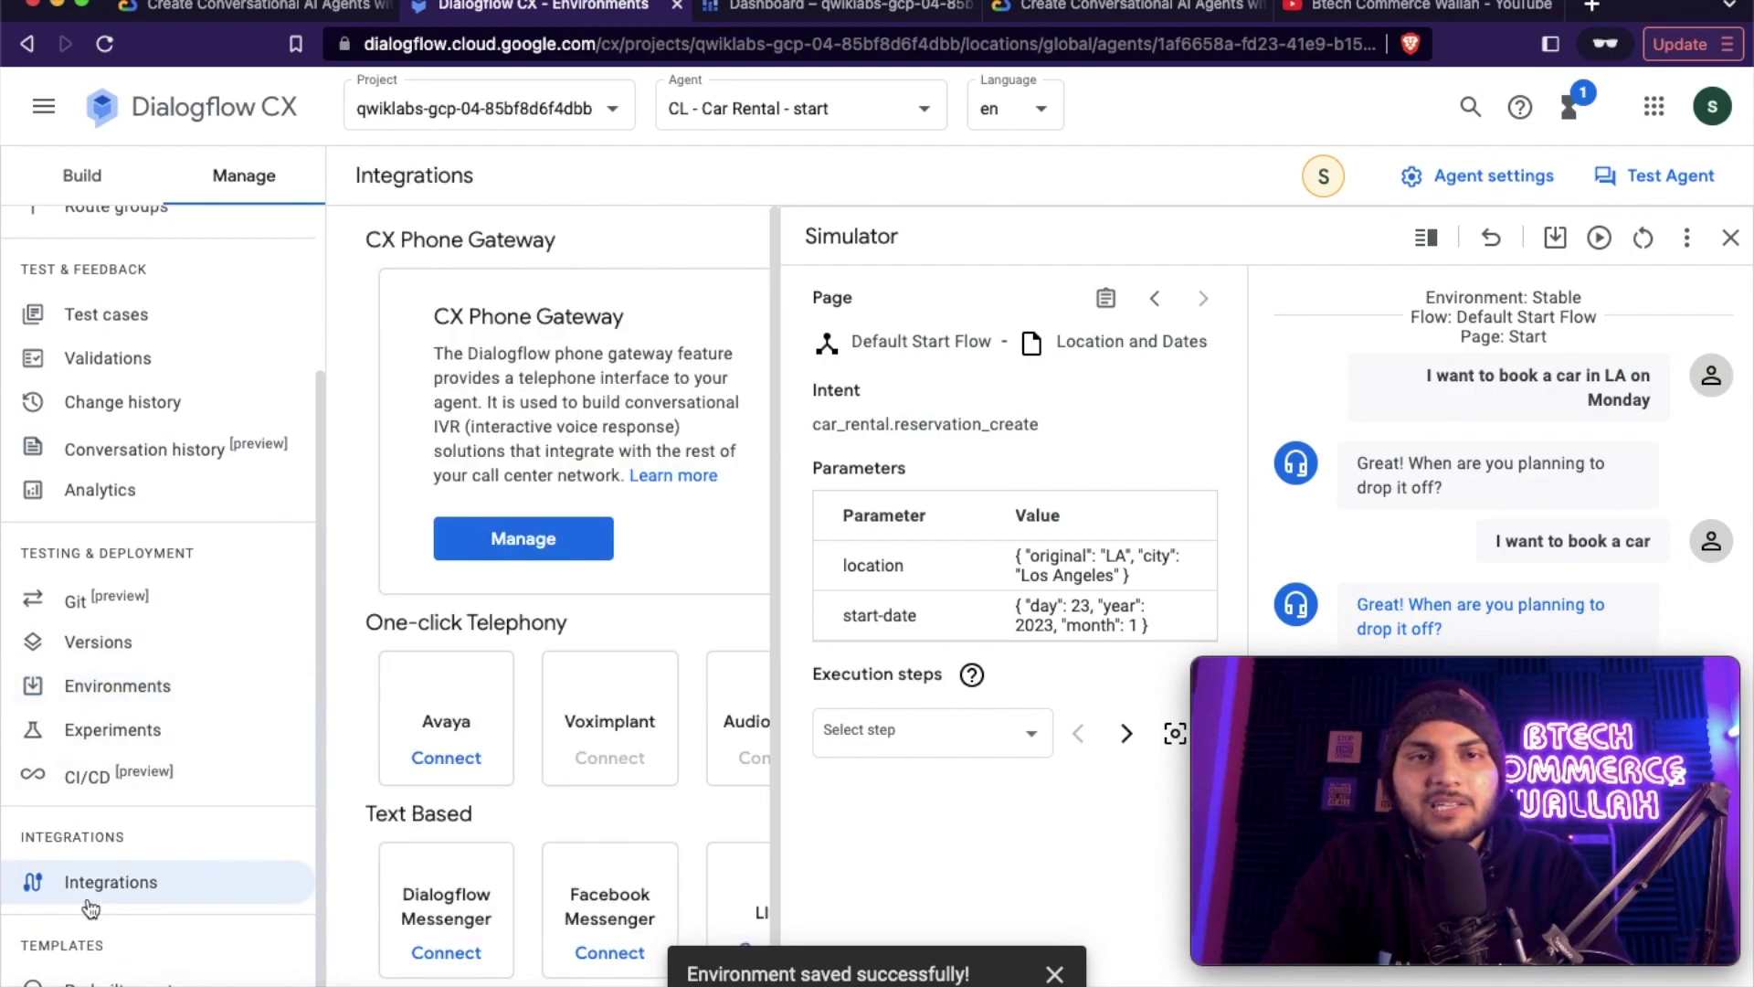
click(1731, 240)
click(603, 517)
click(1053, 610)
- Select the first offered phone number, set the conversation profile's display name to "Subscribe", and save the integration
click(452, 388)
click(450, 391)
click(408, 541)
click(417, 418)
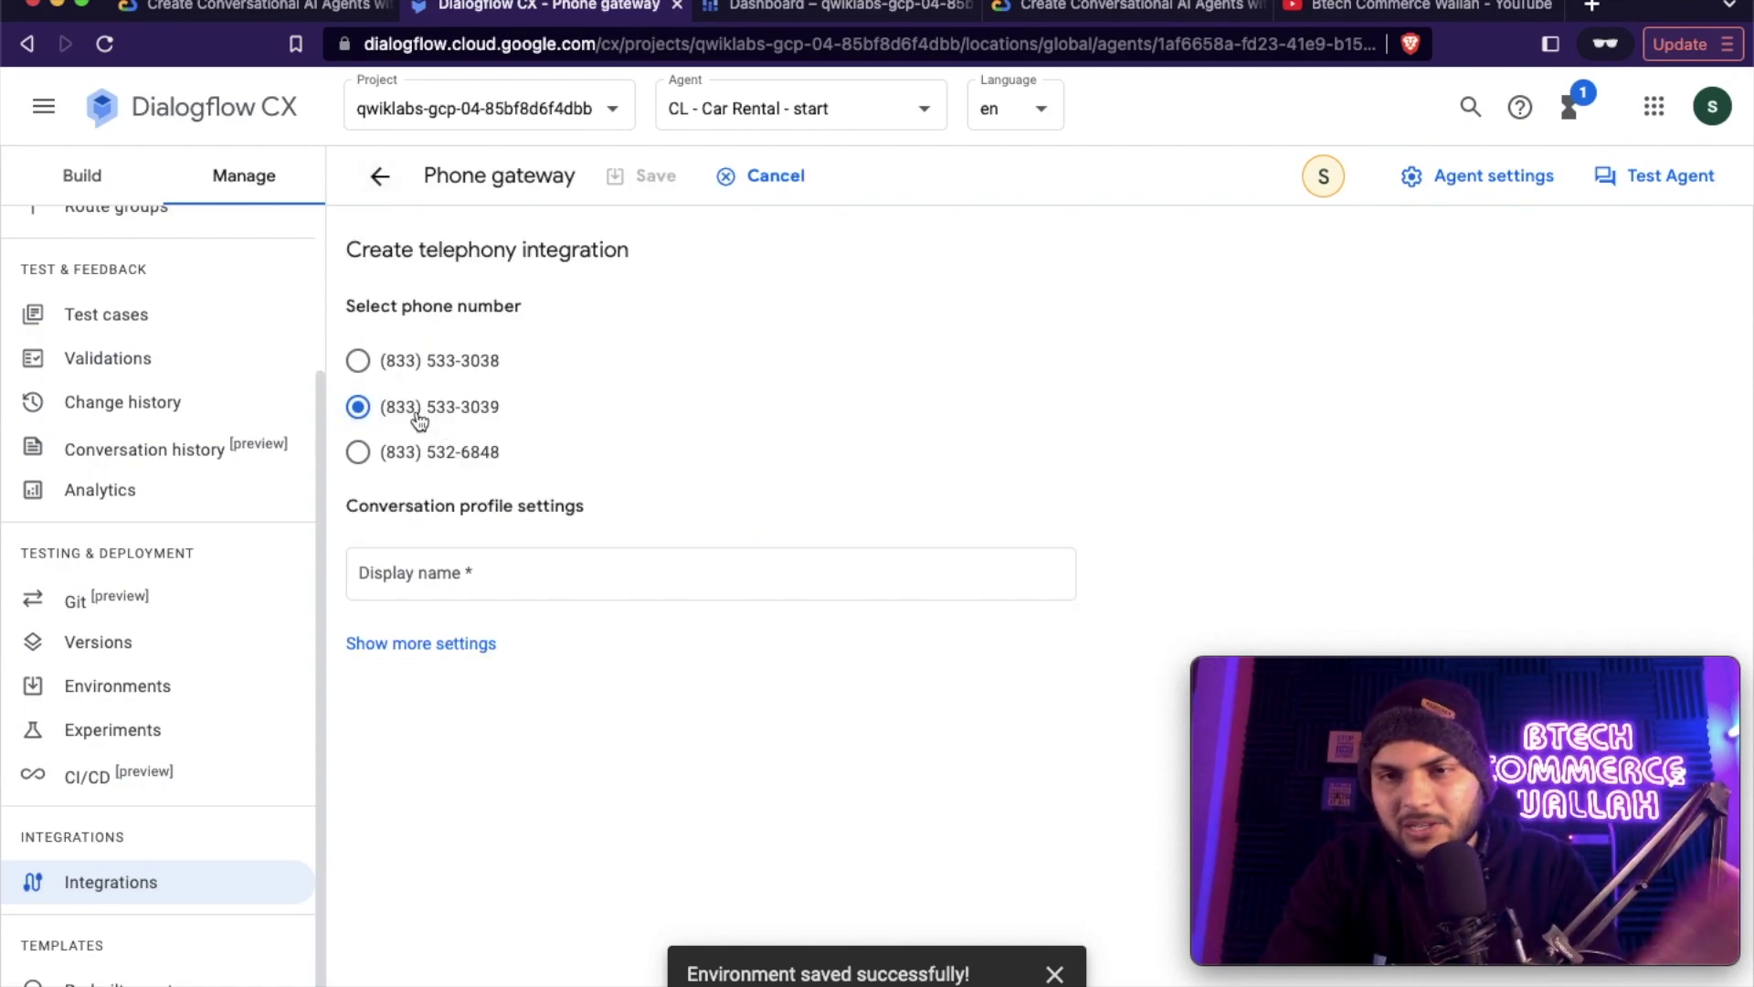
click(424, 568)
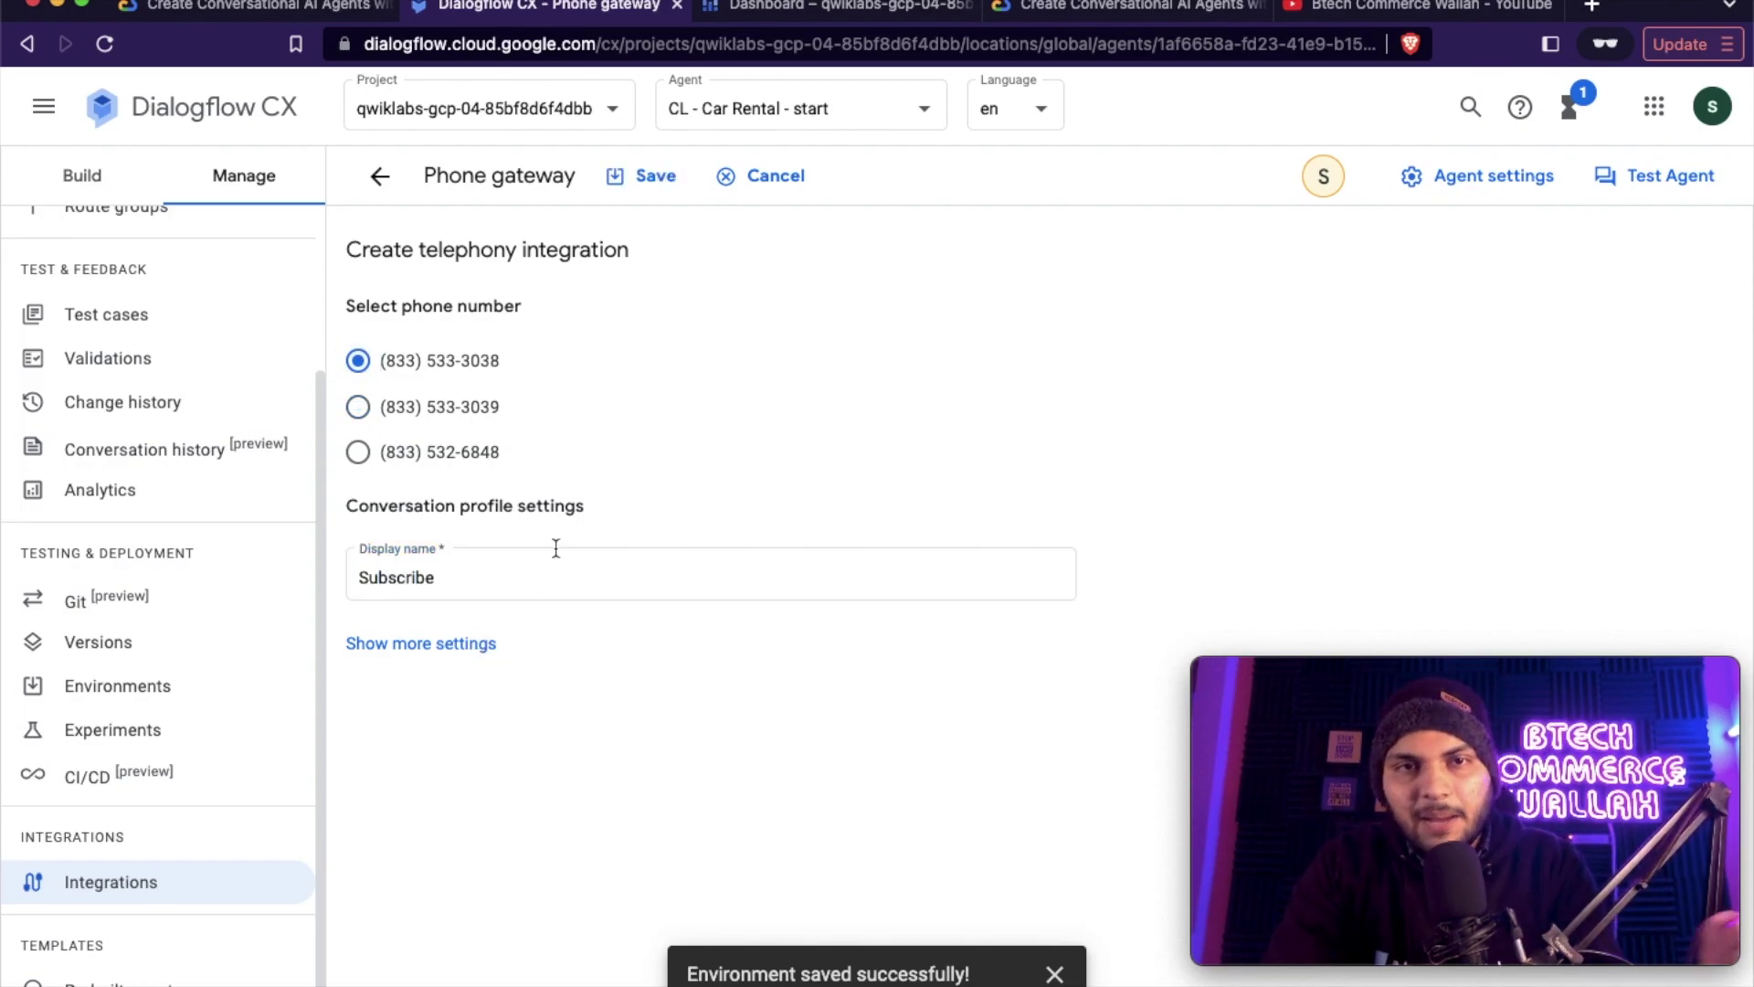
click(666, 176)
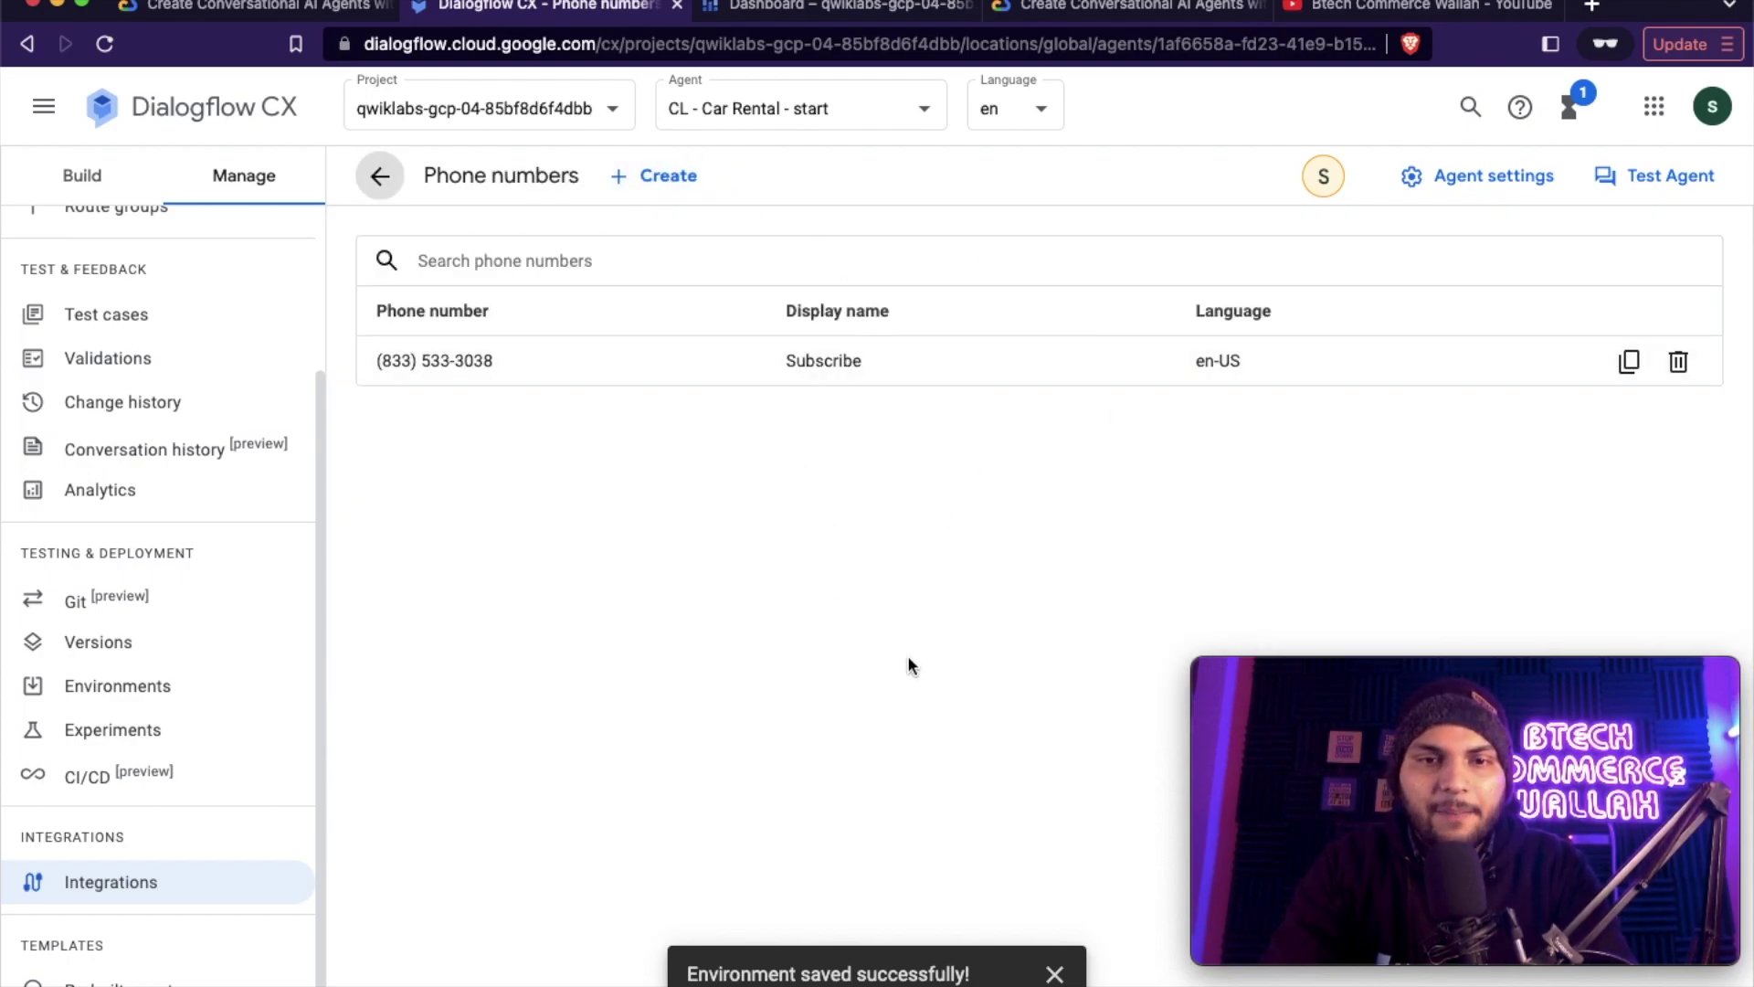
- Check the lab progress for the "Set up a phone number for agent" objective in Task 7
key(ctrl+shift+Tab)
scroll(758, 612, down, 1)
click(639, 520)
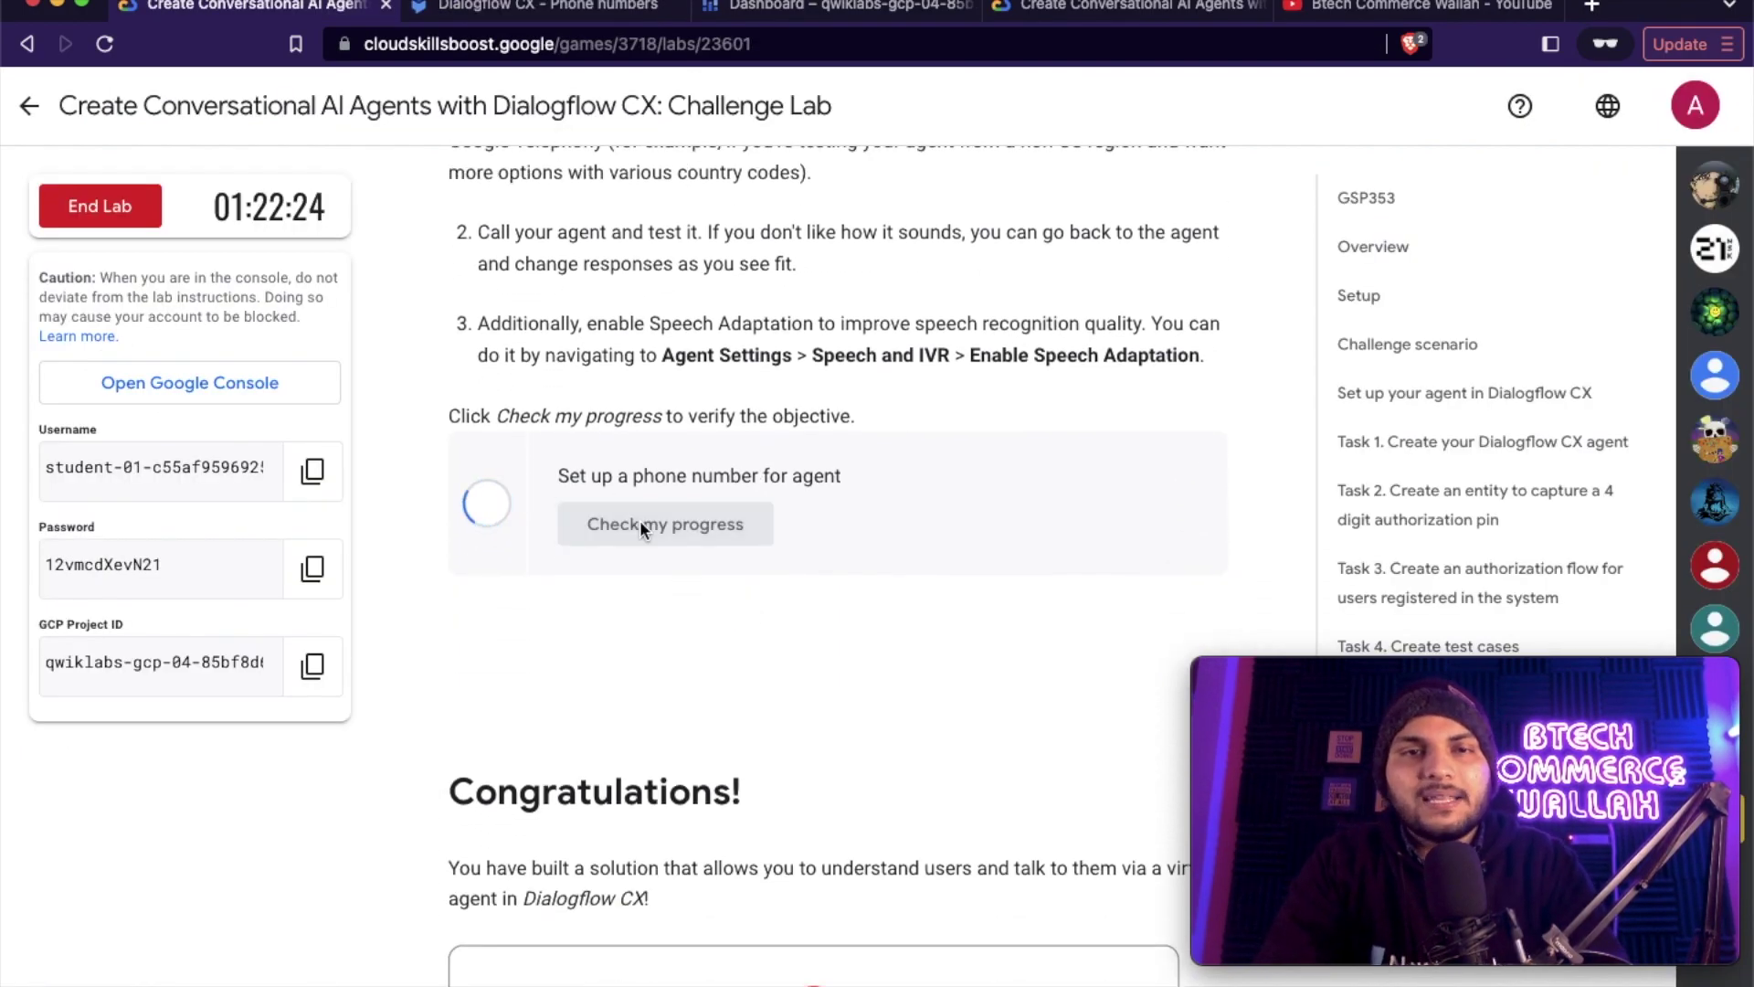
- Review the completed task checks, end the lab with confirmation, and skip the satisfaction survey
scroll(730, 484, down, 8)
scroll(840, 513, up, 13)
scroll(841, 514, down, 1)
scroll(841, 512, down, 5)
scroll(840, 512, up, 20)
scroll(840, 513, up, 20)
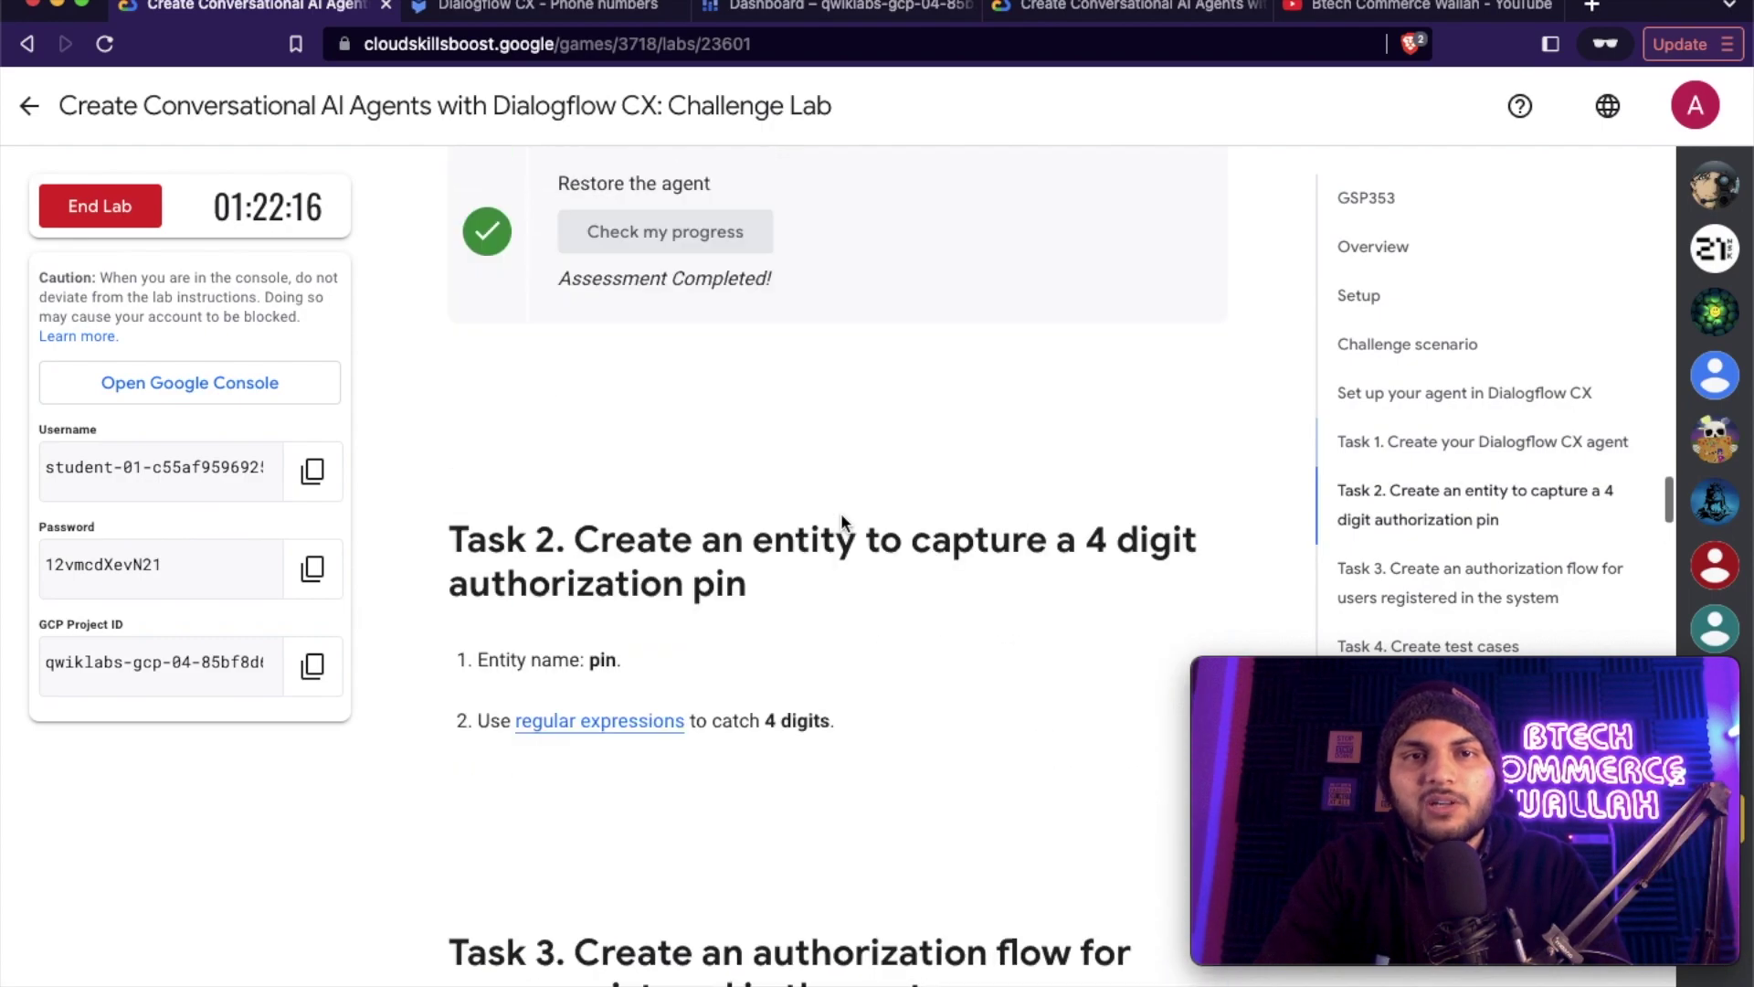
scroll(840, 512, up, 10)
click(128, 193)
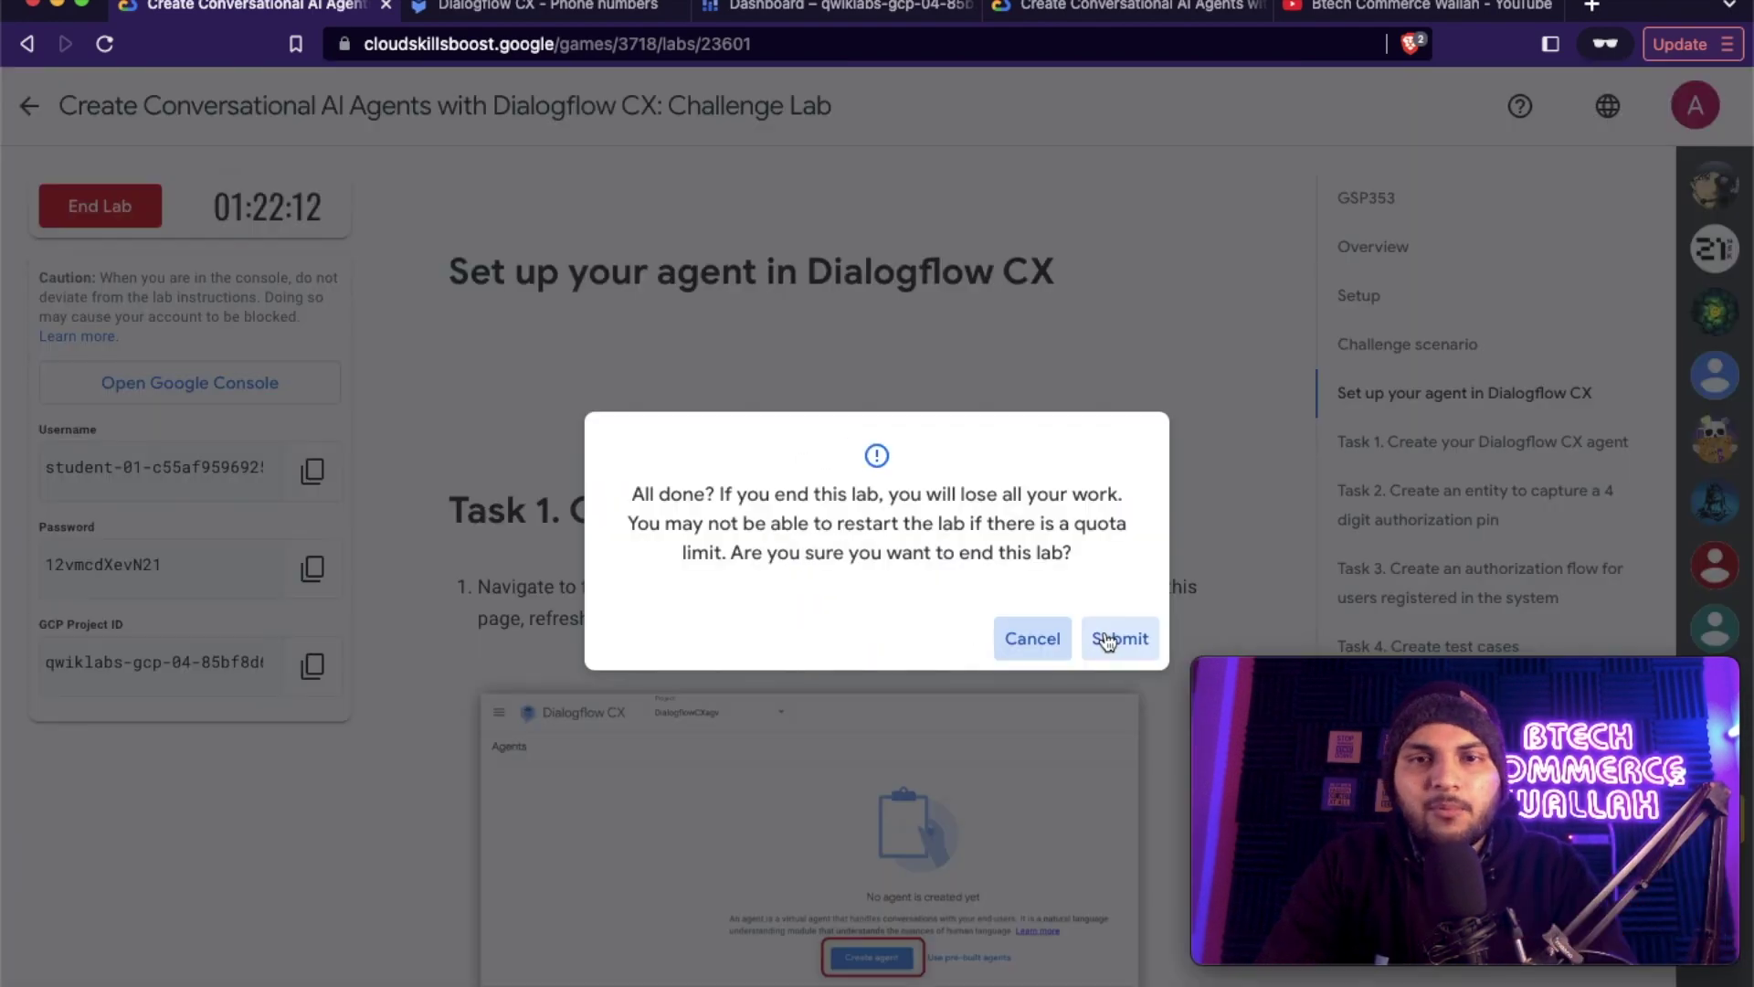
click(1107, 640)
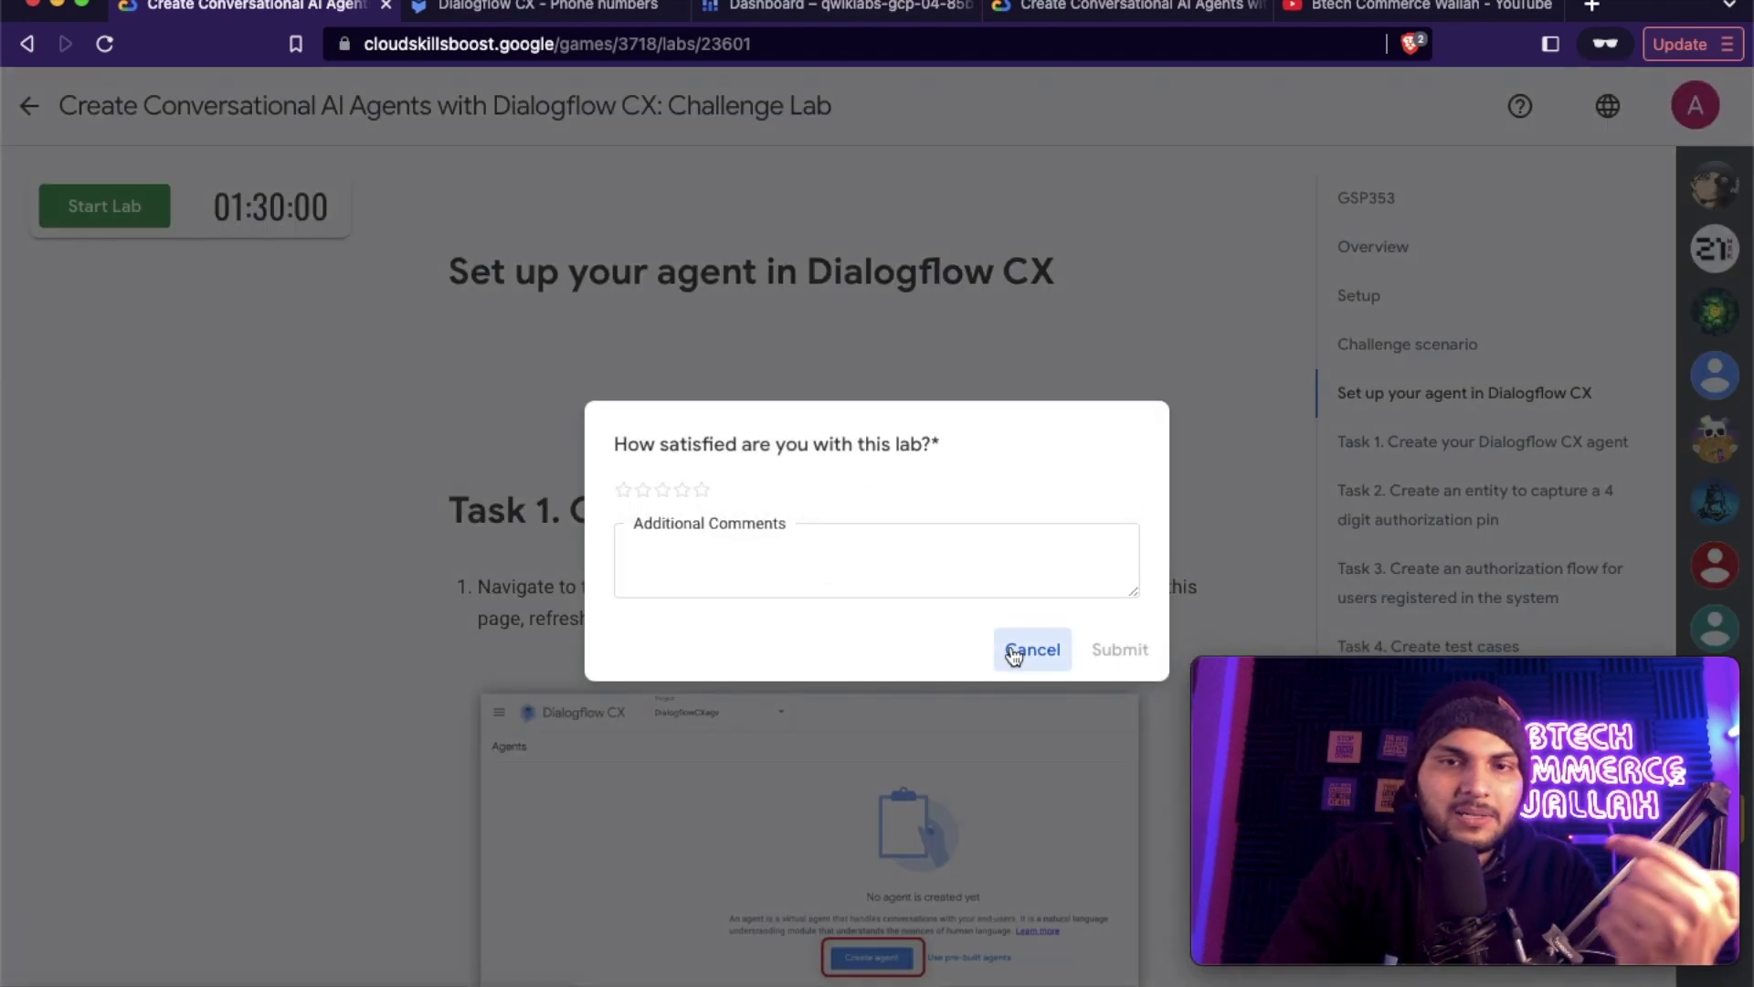
click(1033, 652)
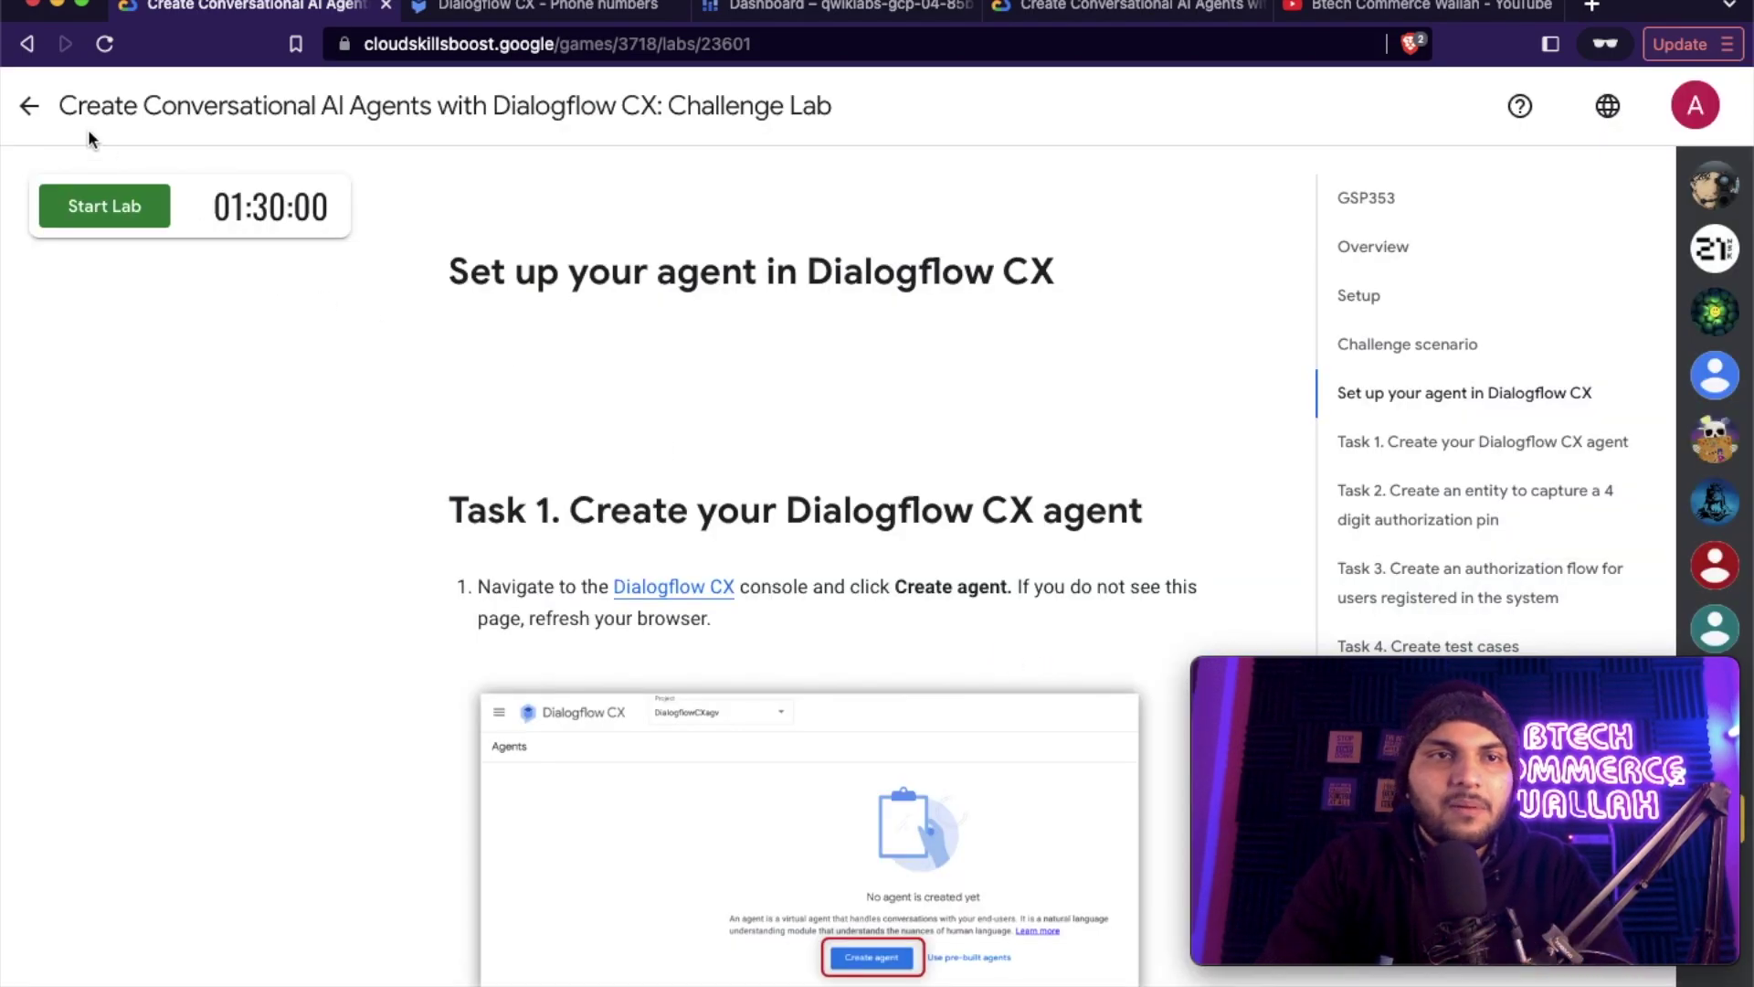
- Return to the Blue Challenge (A) game page and expand the "Explorer: Fun with data" section to view its labs
click(30, 105)
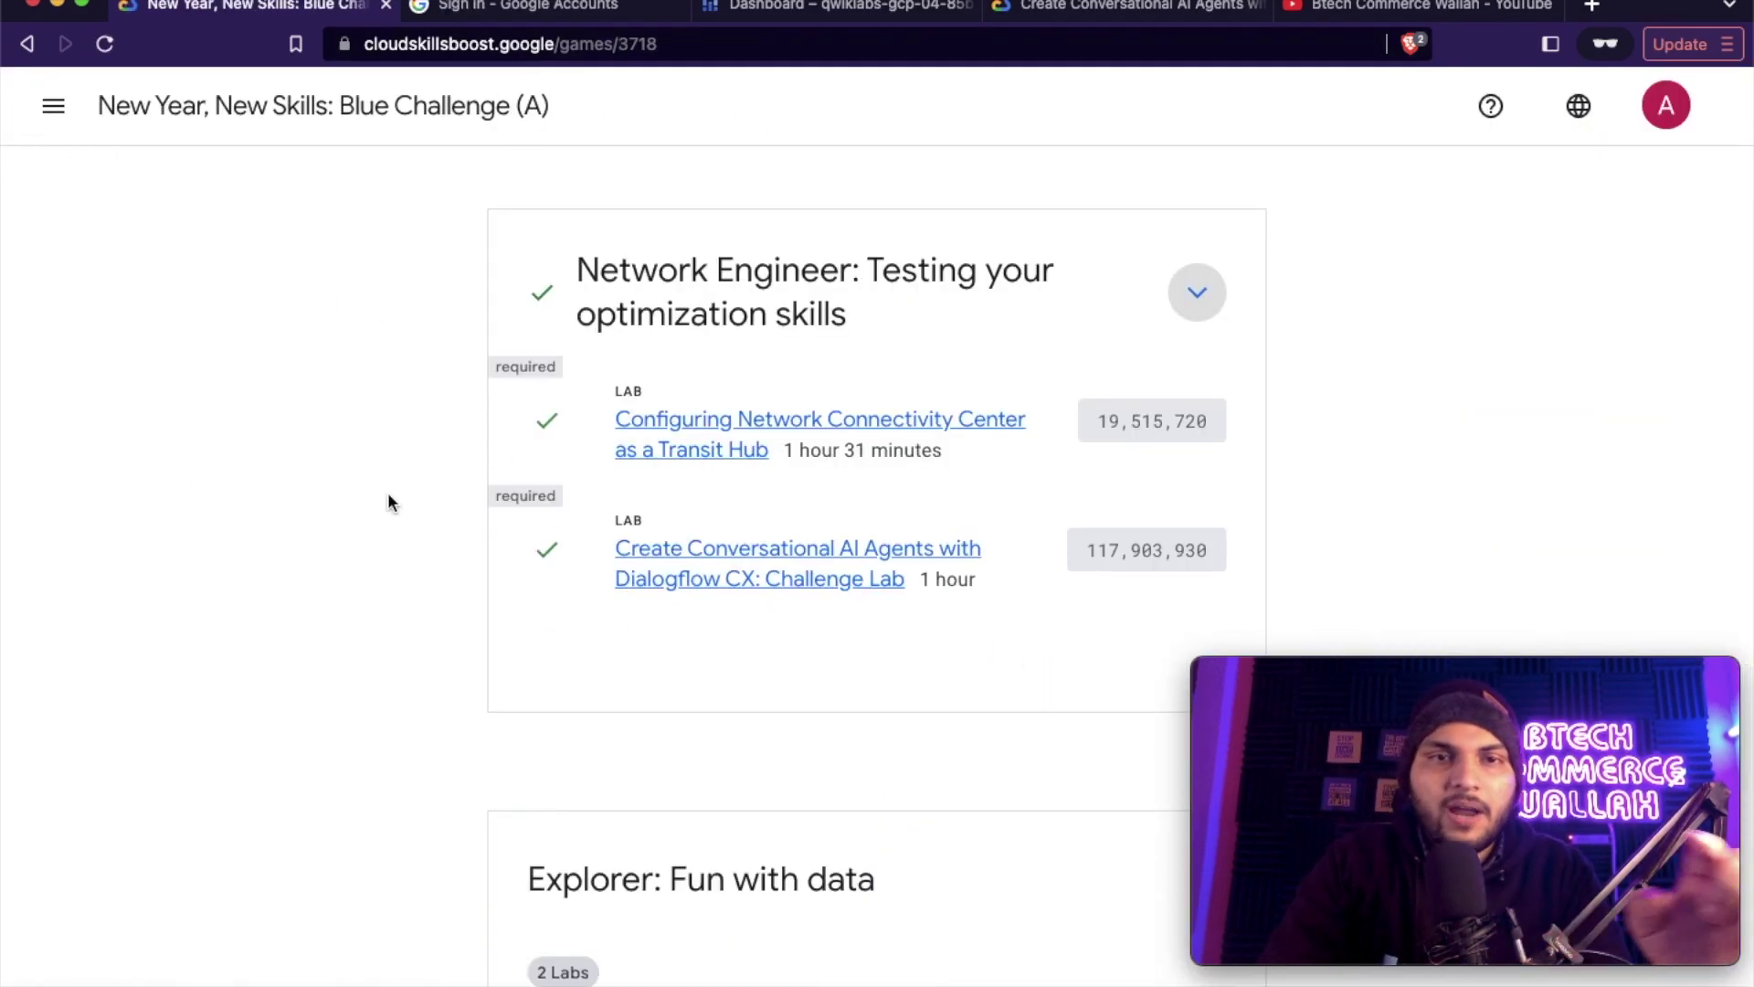
scroll(654, 606, down, 5)
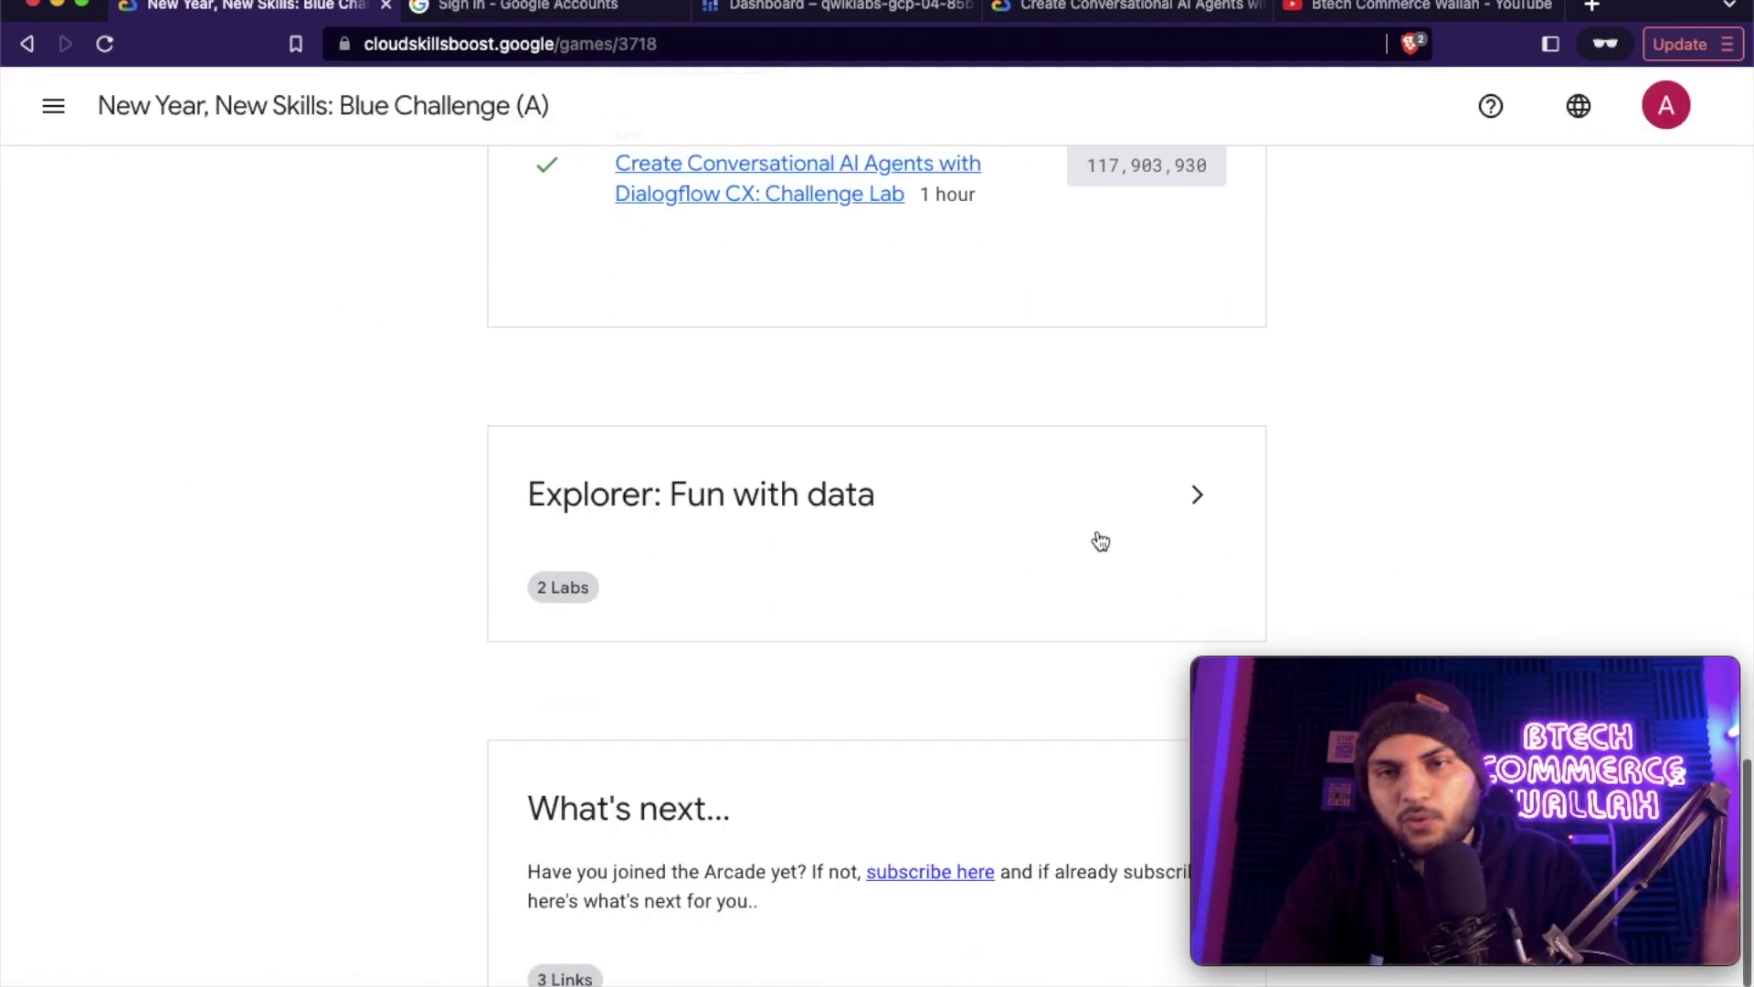
click(1193, 498)
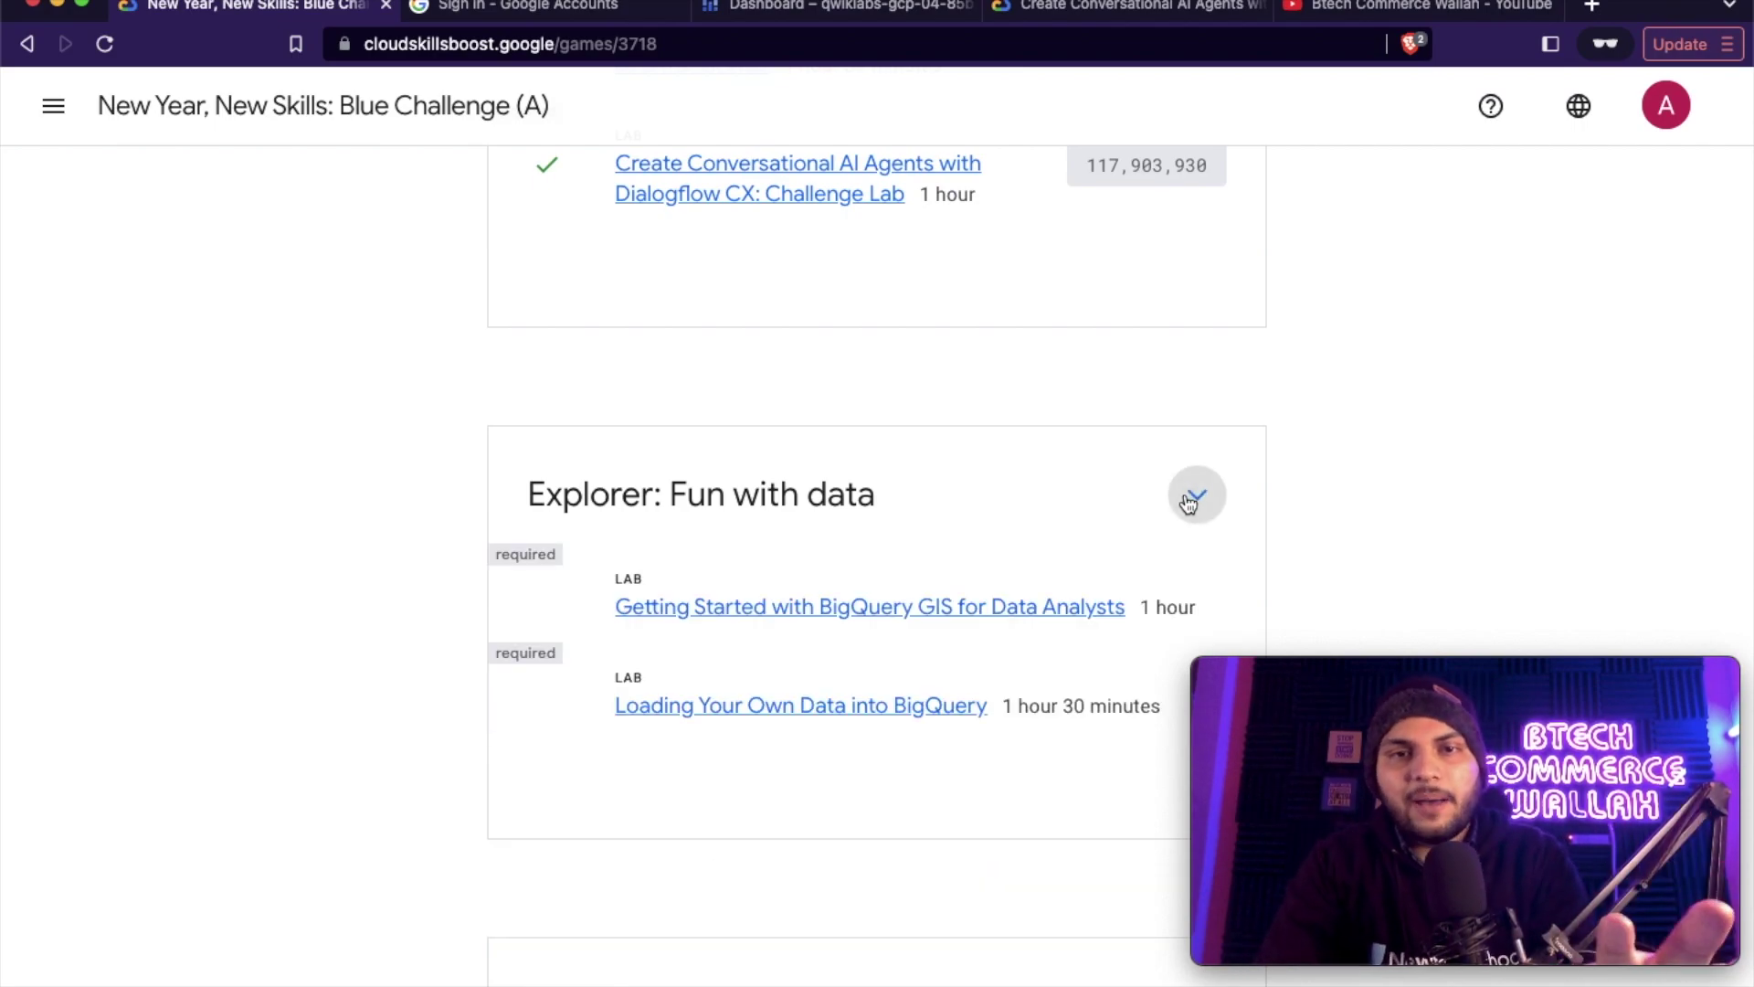